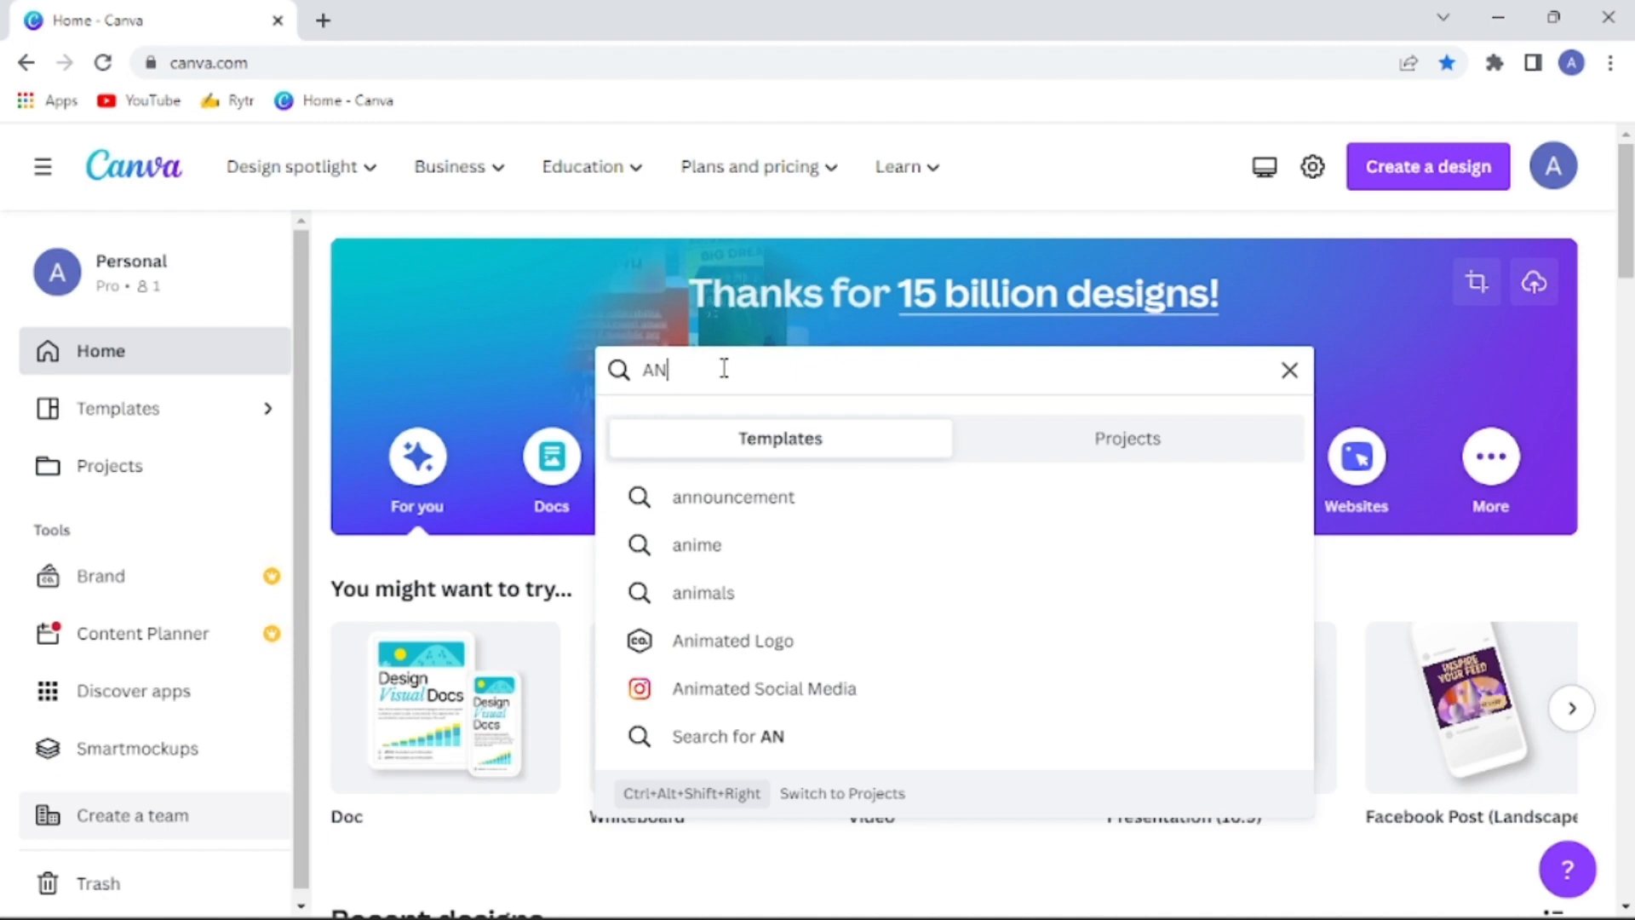
Search the templates for "ANIMATED INTRO VIDEO" and browse the resulting designs
type("IMATED INTRO VI")
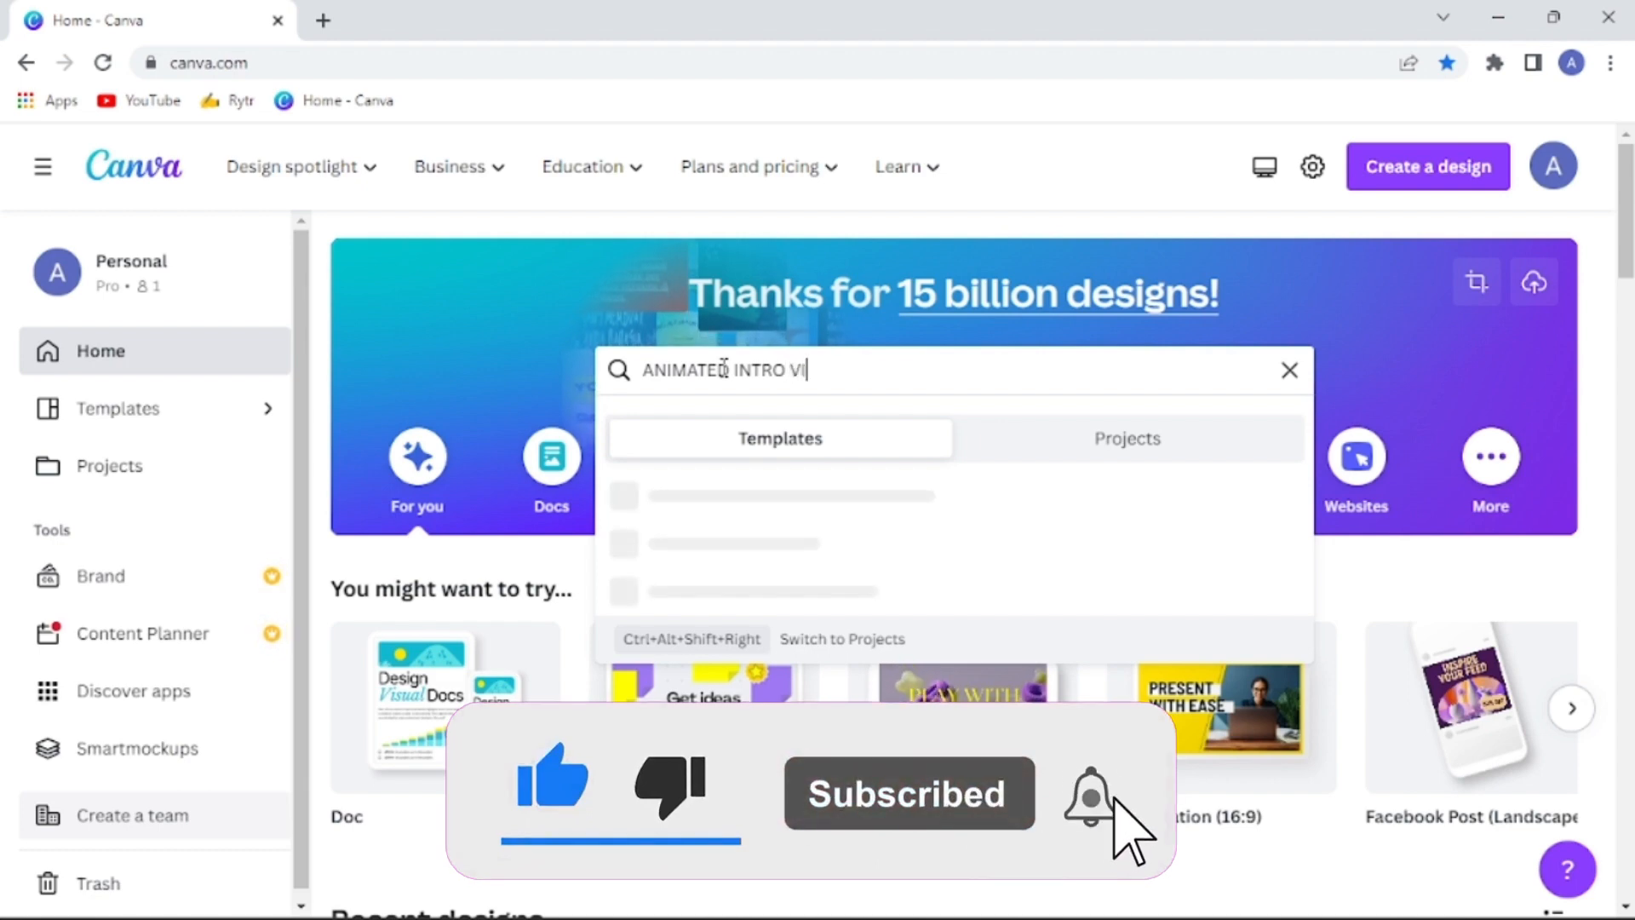
type("DEO")
key("Return")
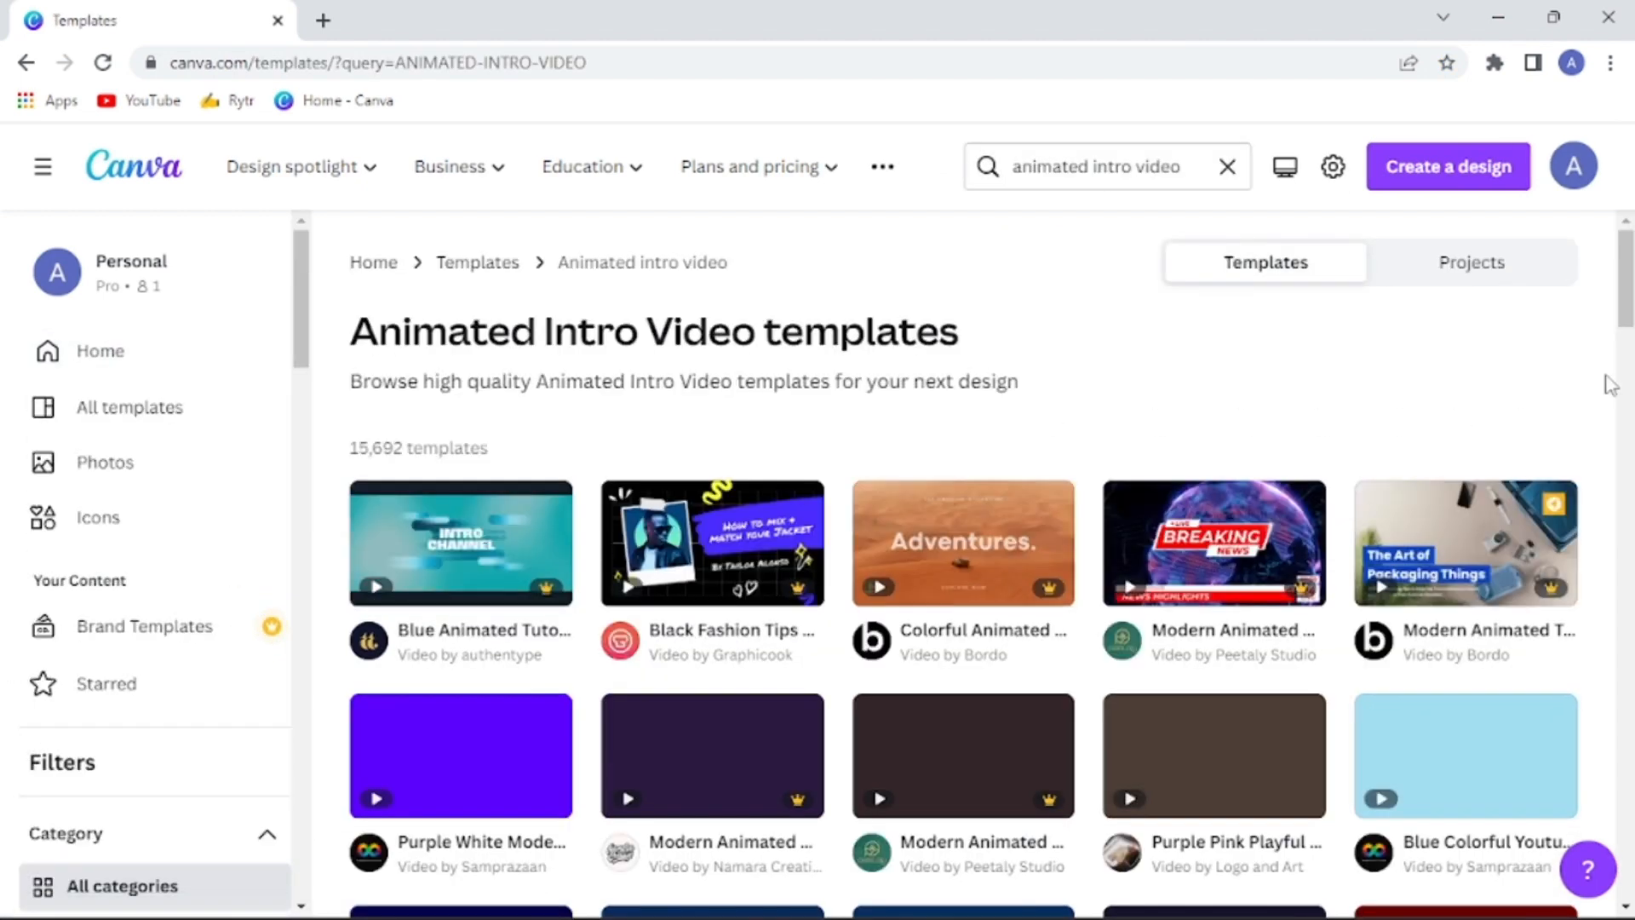
scroll(1628, 269, "down", 4)
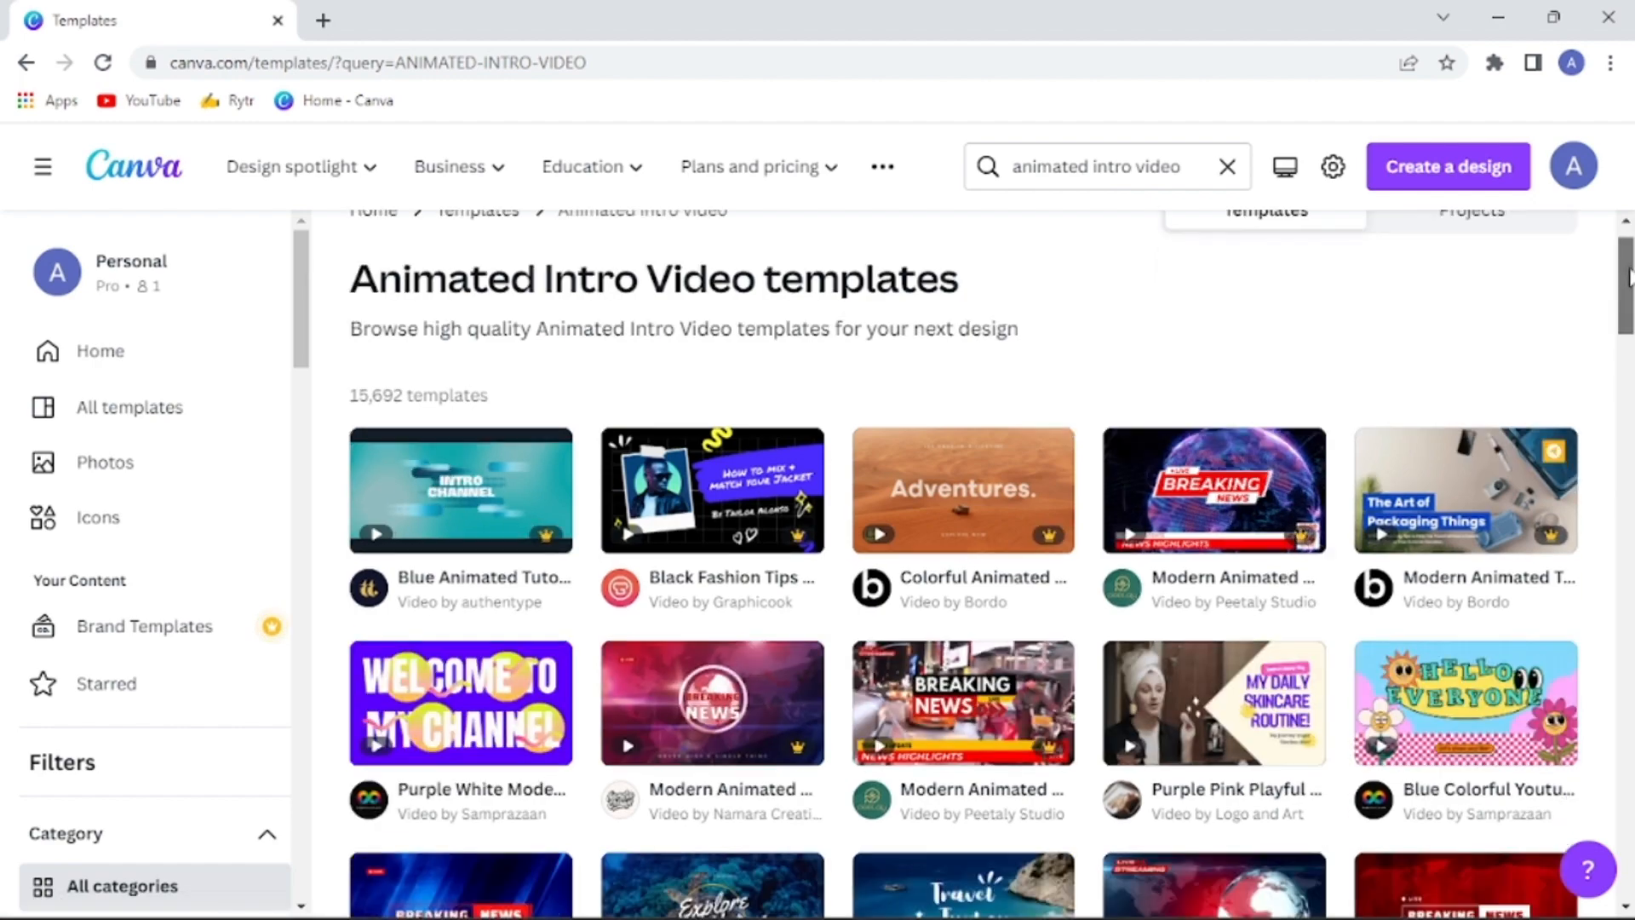
scroll(962, 562, "down", 8)
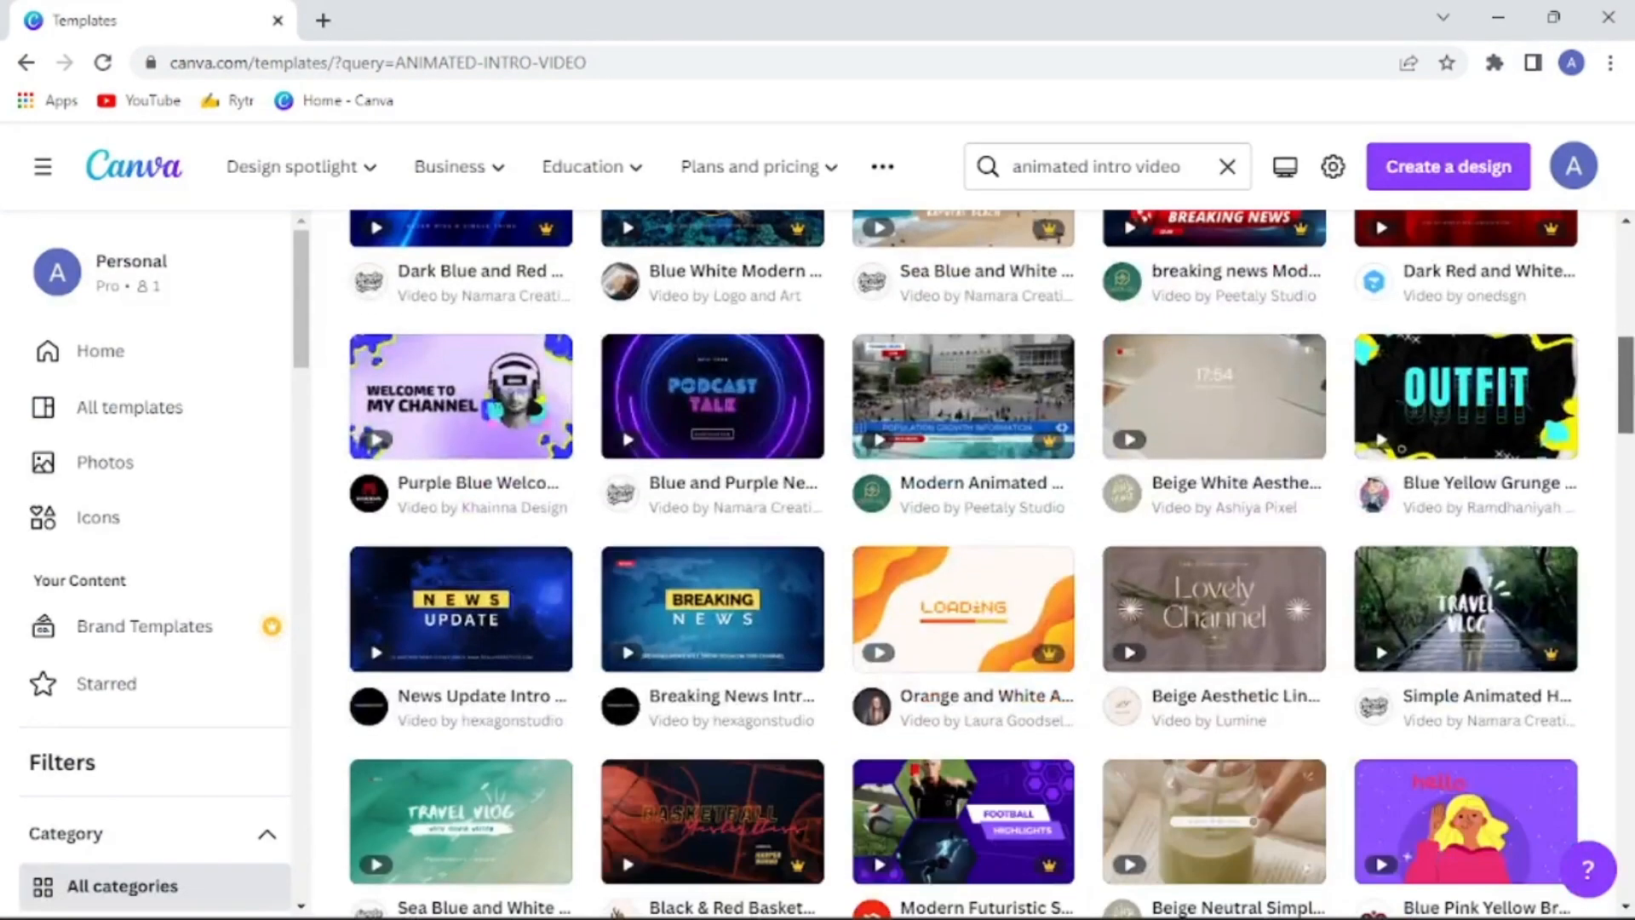
scroll(1630, 487, "down", 6)
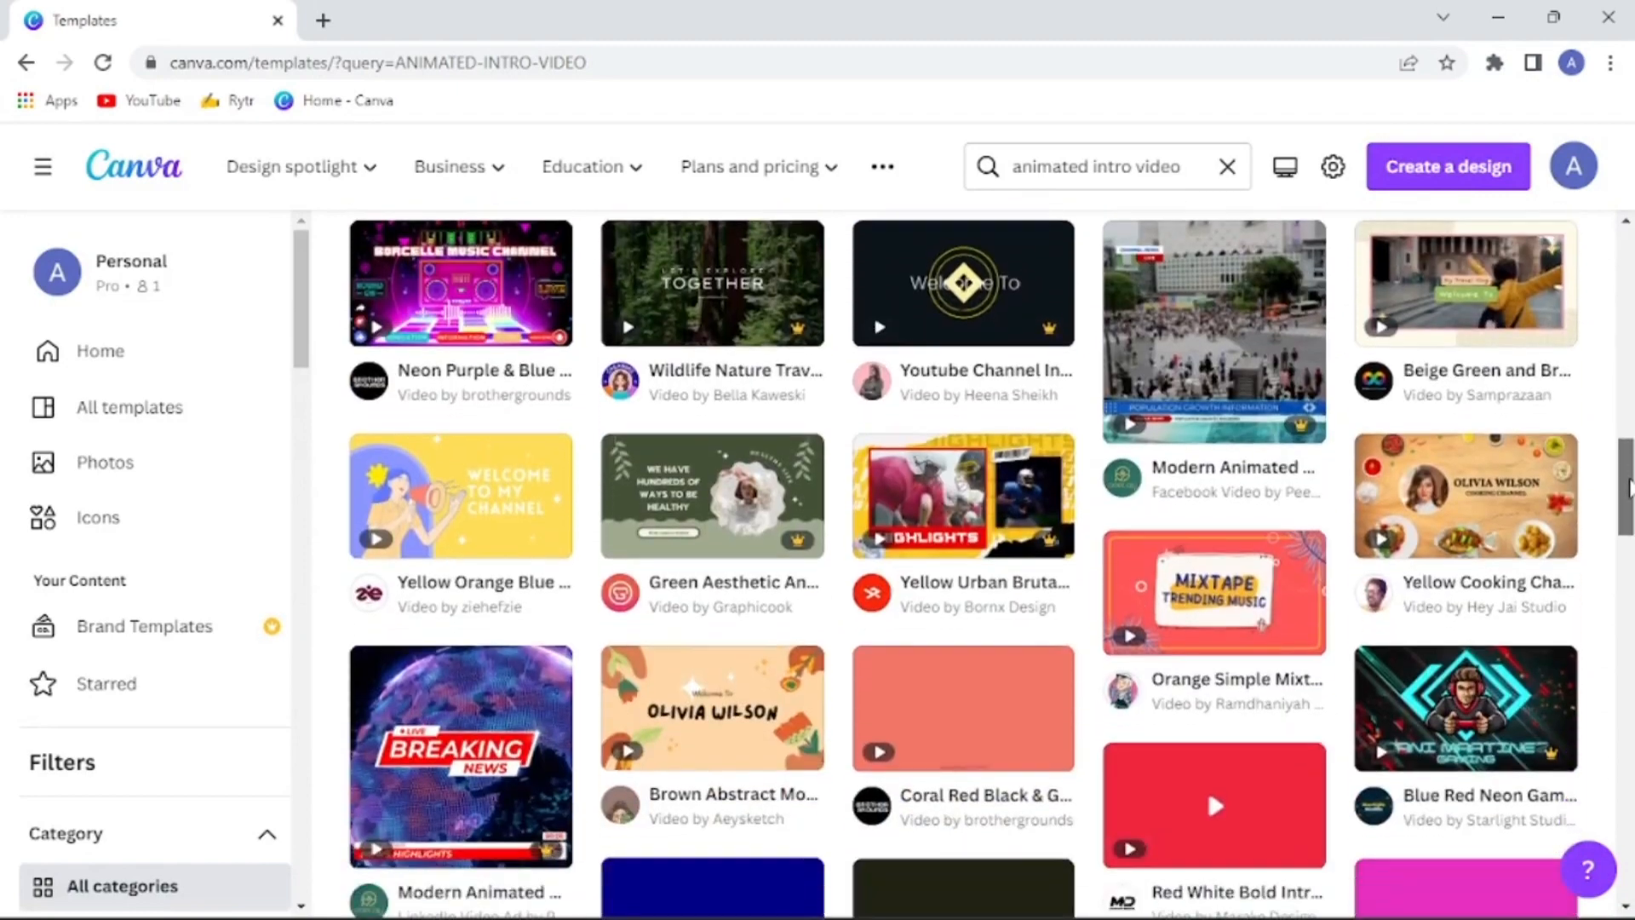
left_click_drag(1630, 487, 1630, 620)
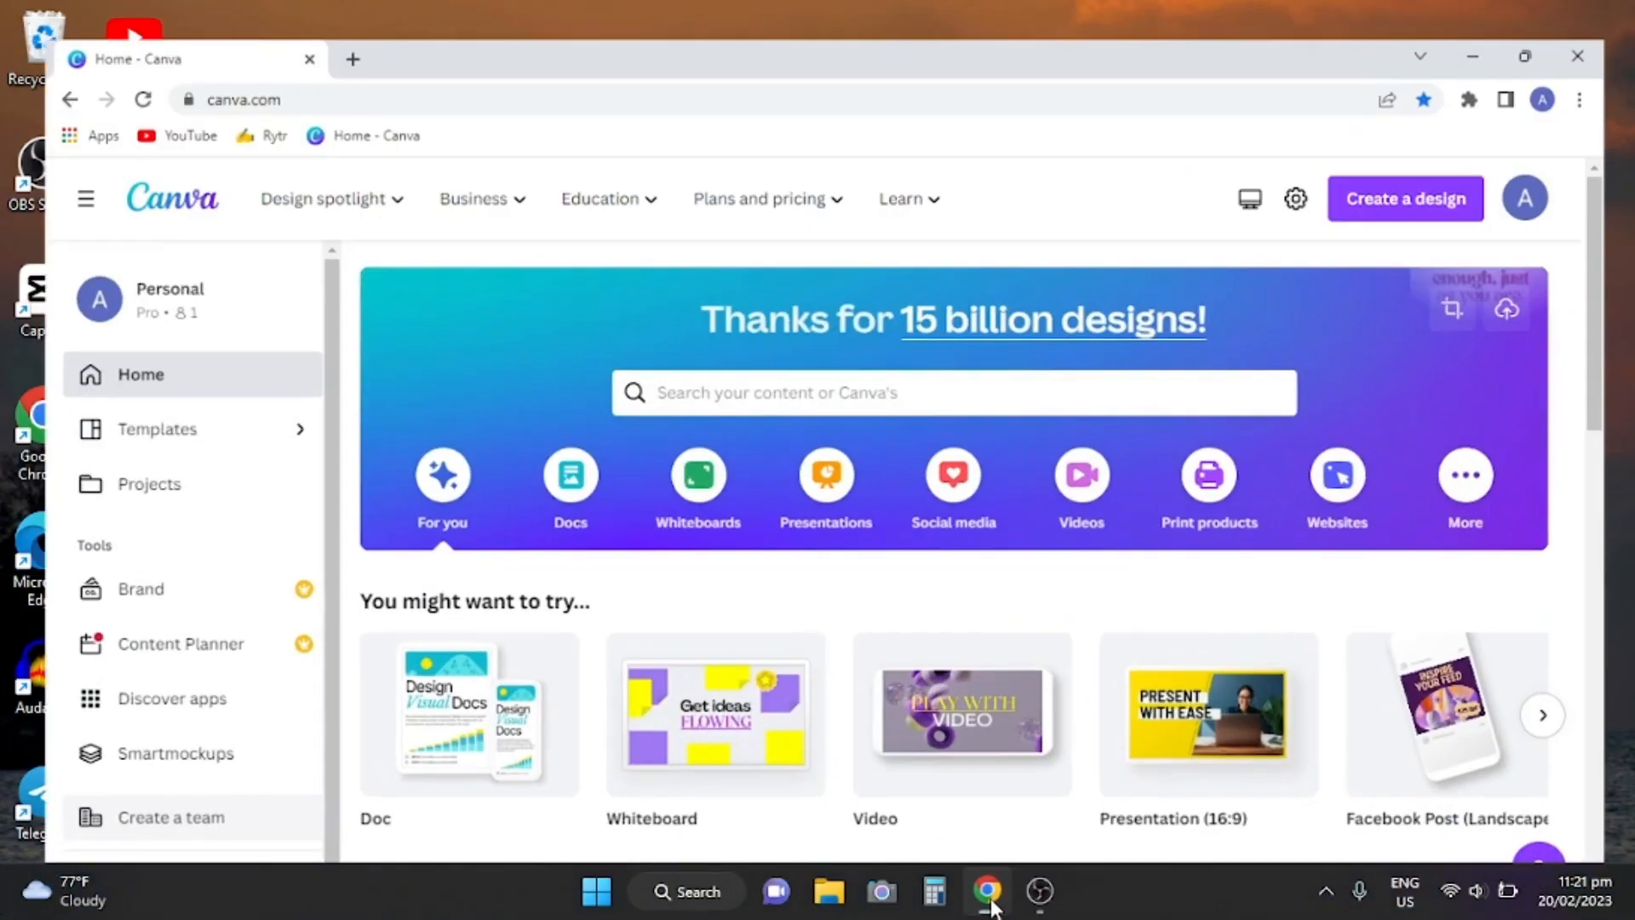
Search the templates for "animated intro video" from the home page
left_click(643, 369)
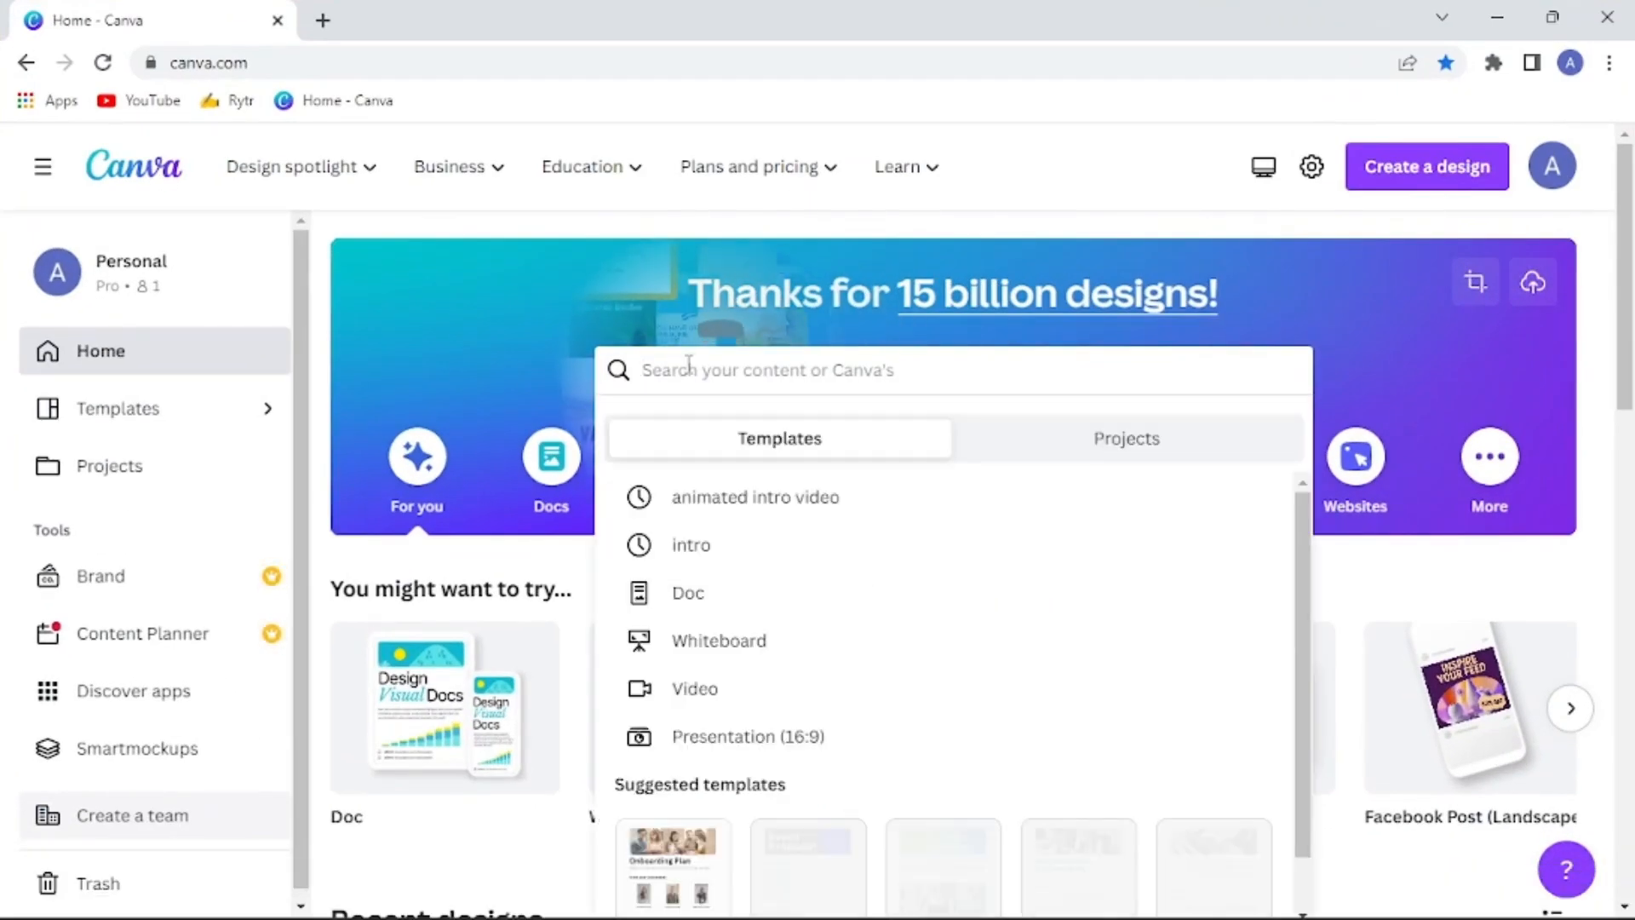
type("ani")
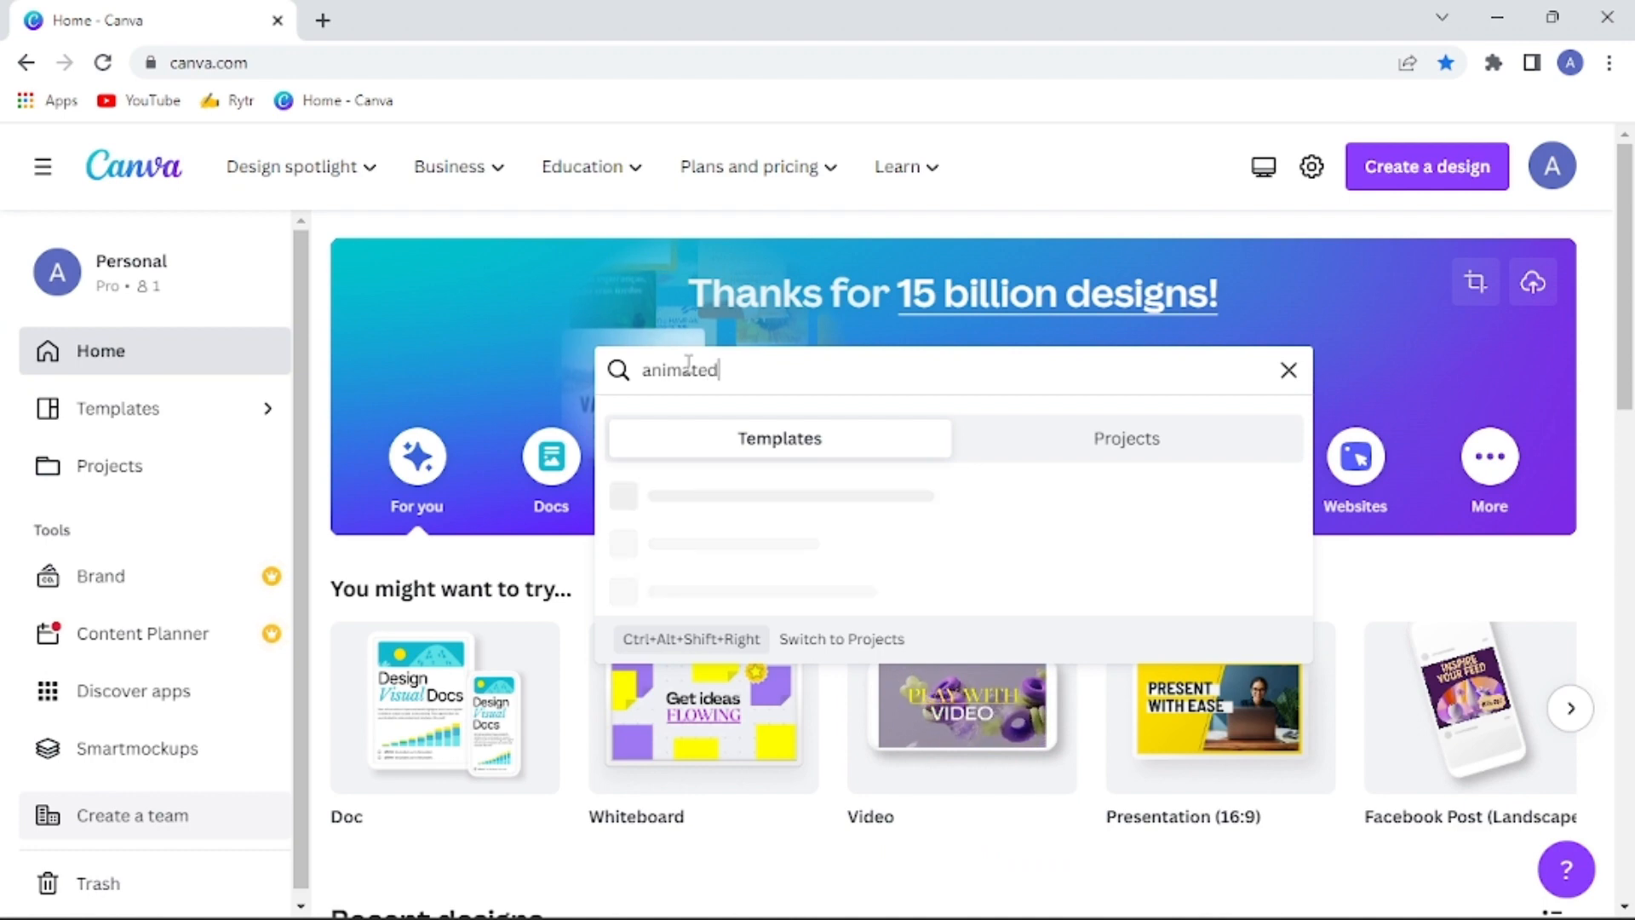
type("mated")
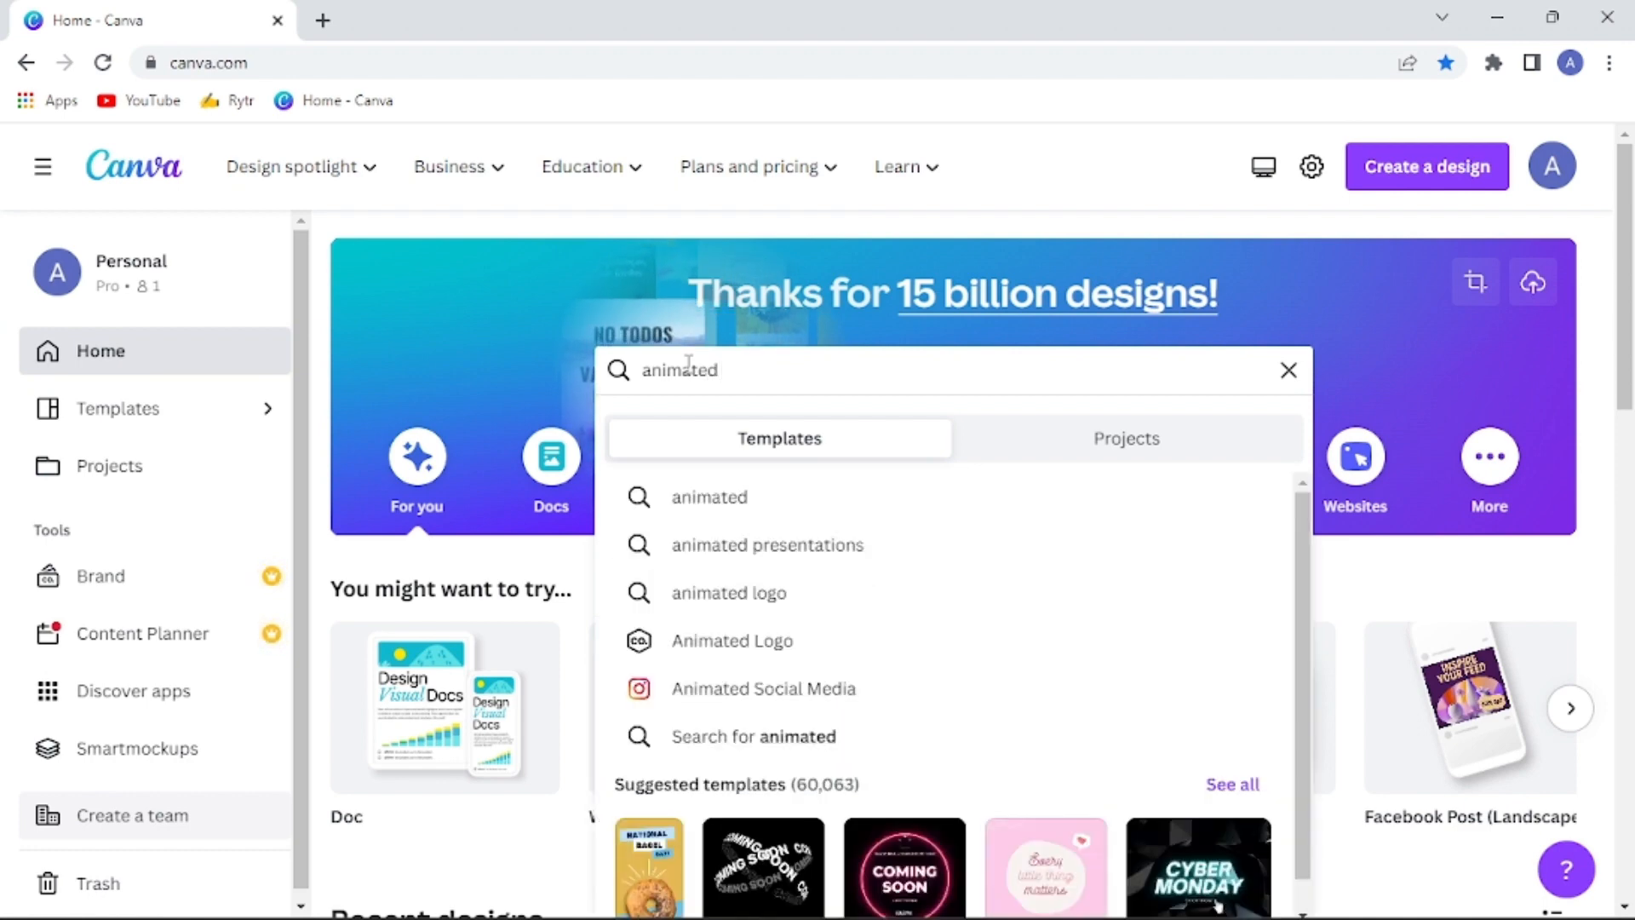
type(" intro video")
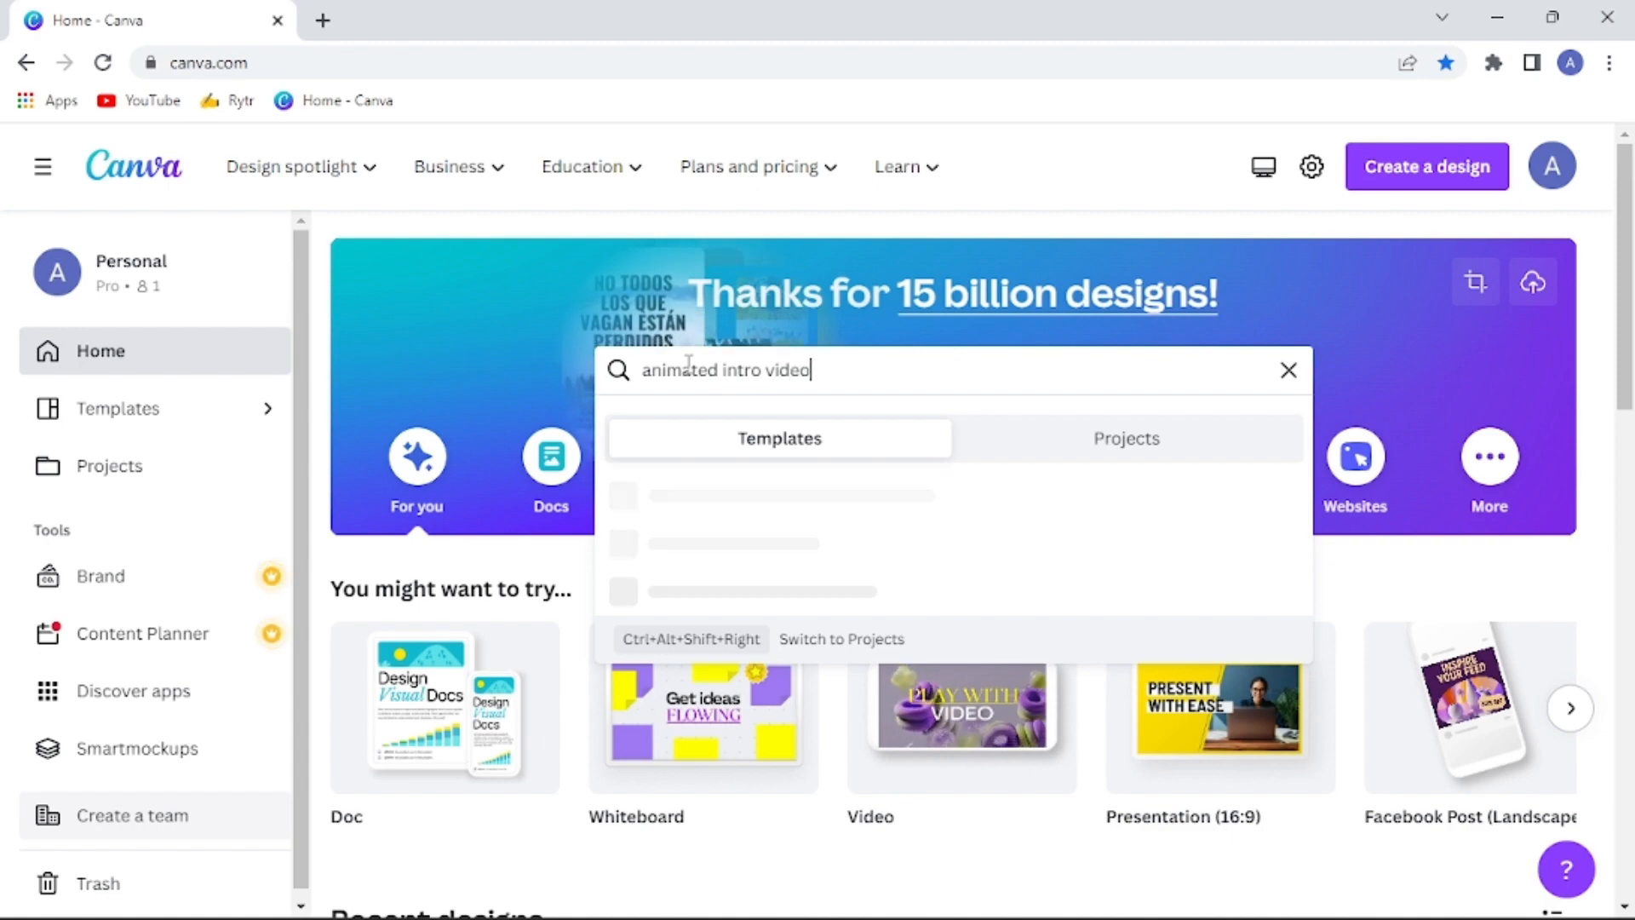
key("Return")
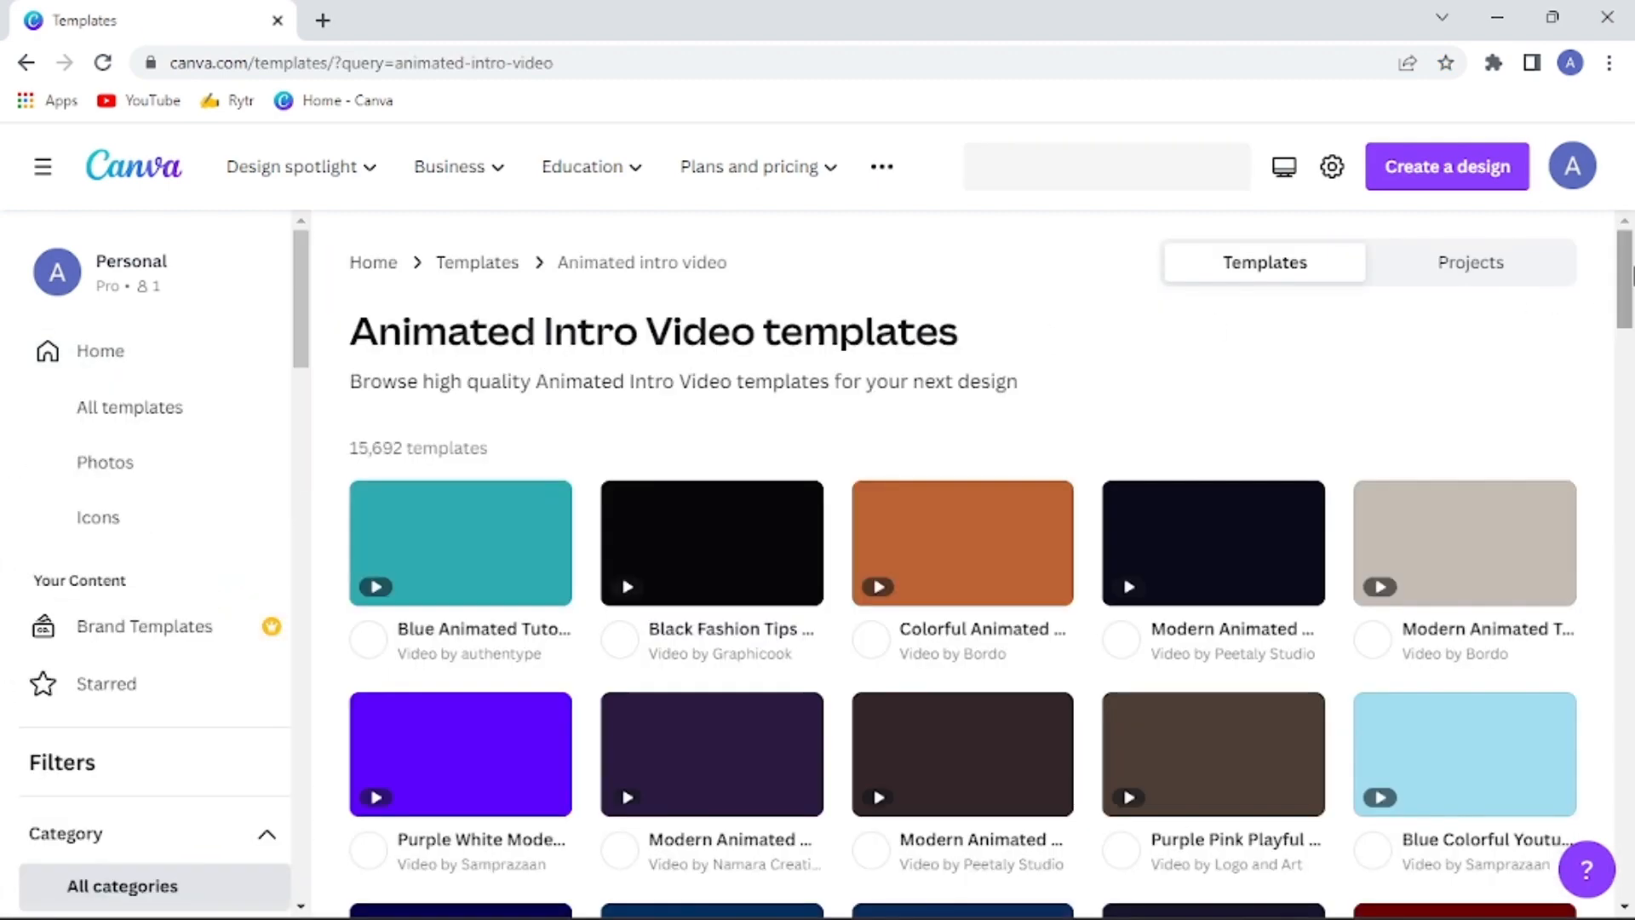
Find the Blue Modern Technology Intro YouTube Video template and open it for customizing
left_click_drag(1630, 278, 1632, 700)
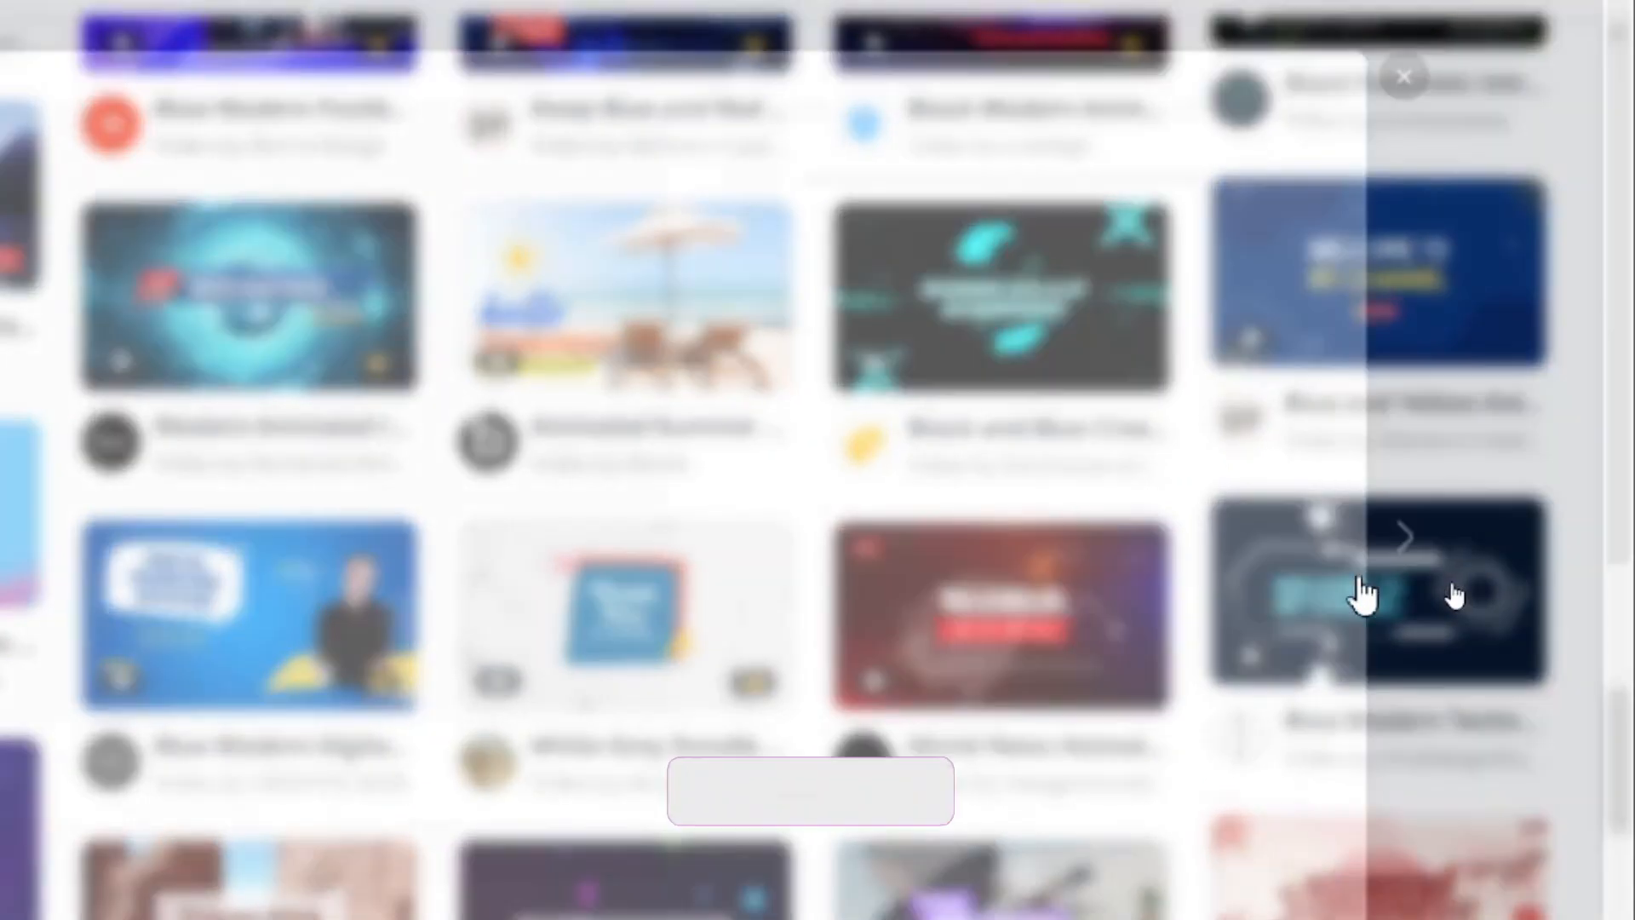
left_click(1362, 596)
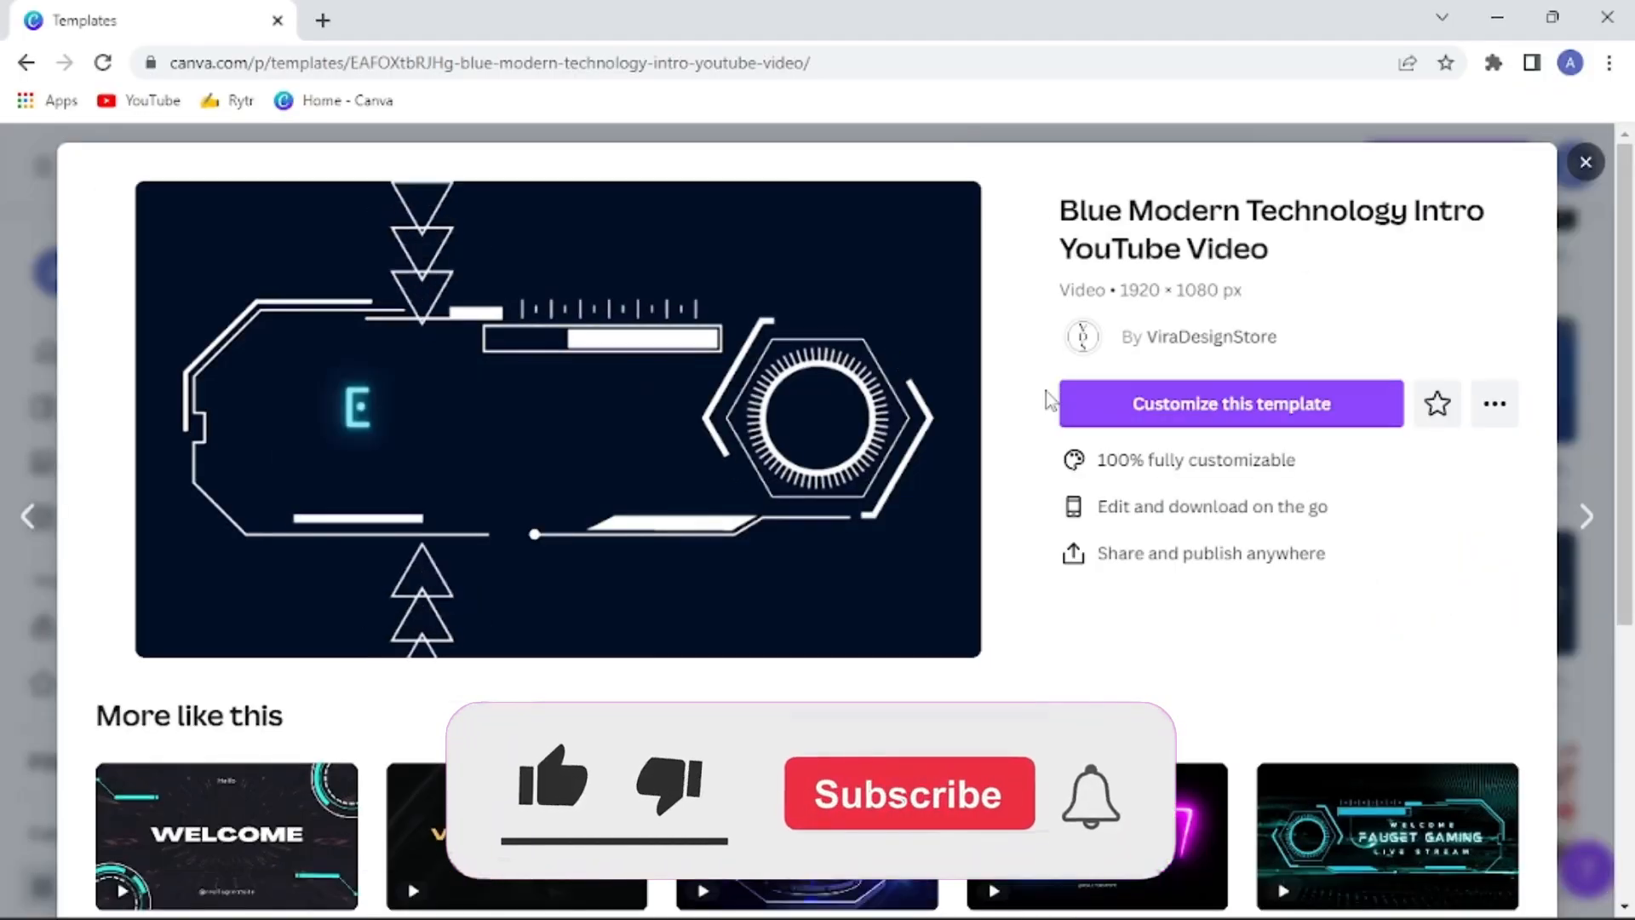
left_click(1295, 418)
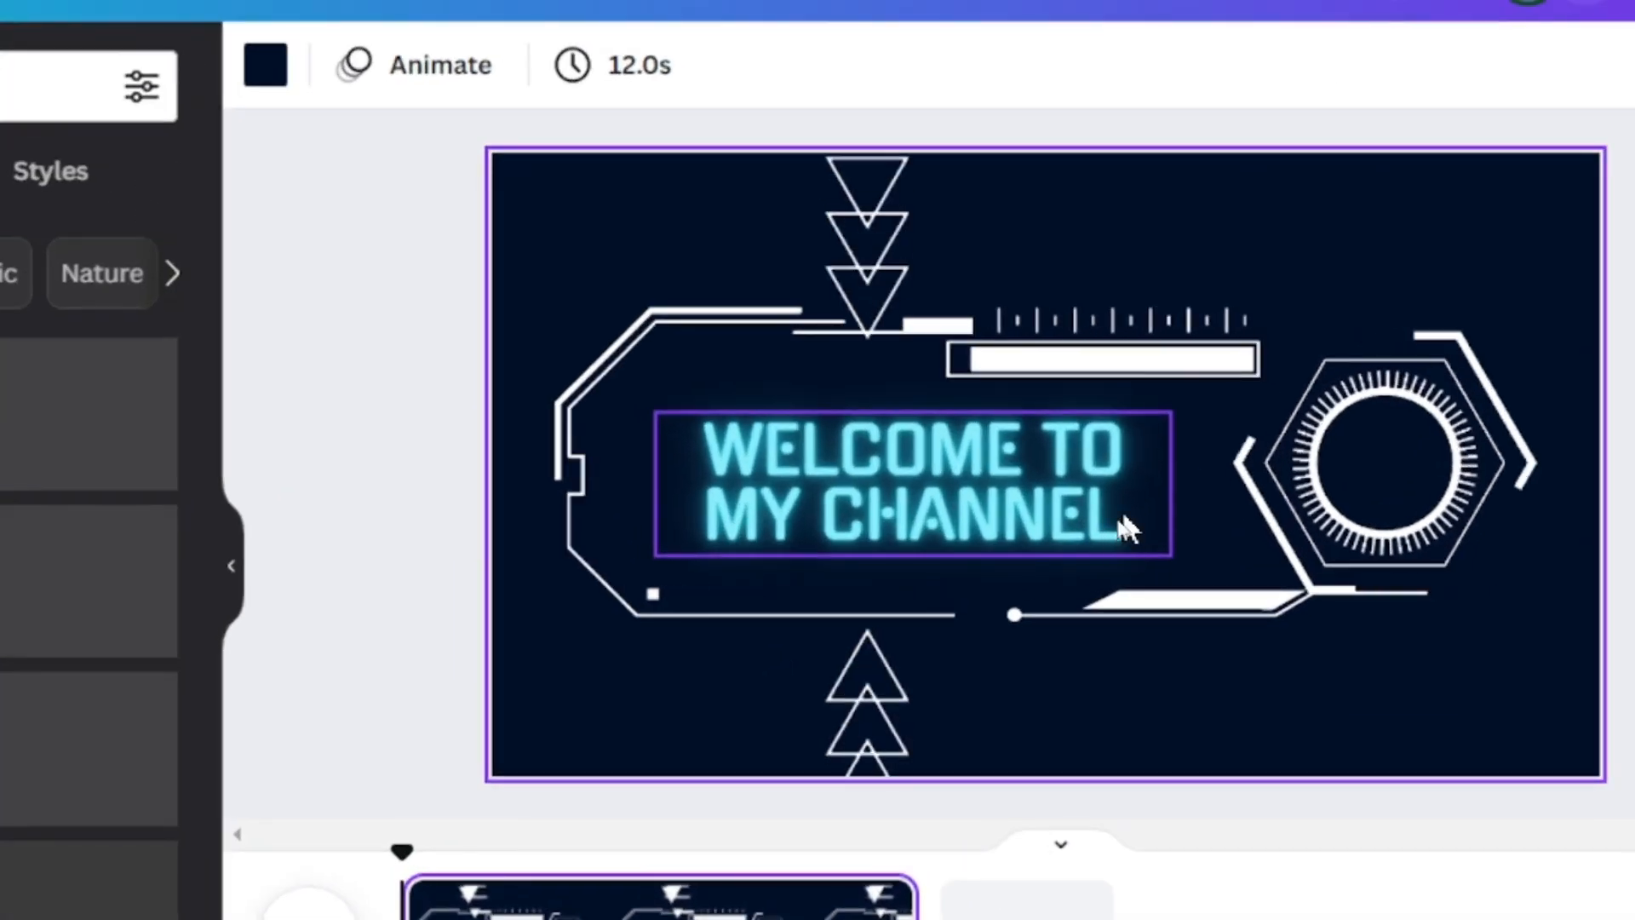
Replace "MY CHANNEL" in the neon headline with "RONNE'S TV", keeping "WELCOME TO" before it
left_click(1105, 522)
double_click(1111, 518)
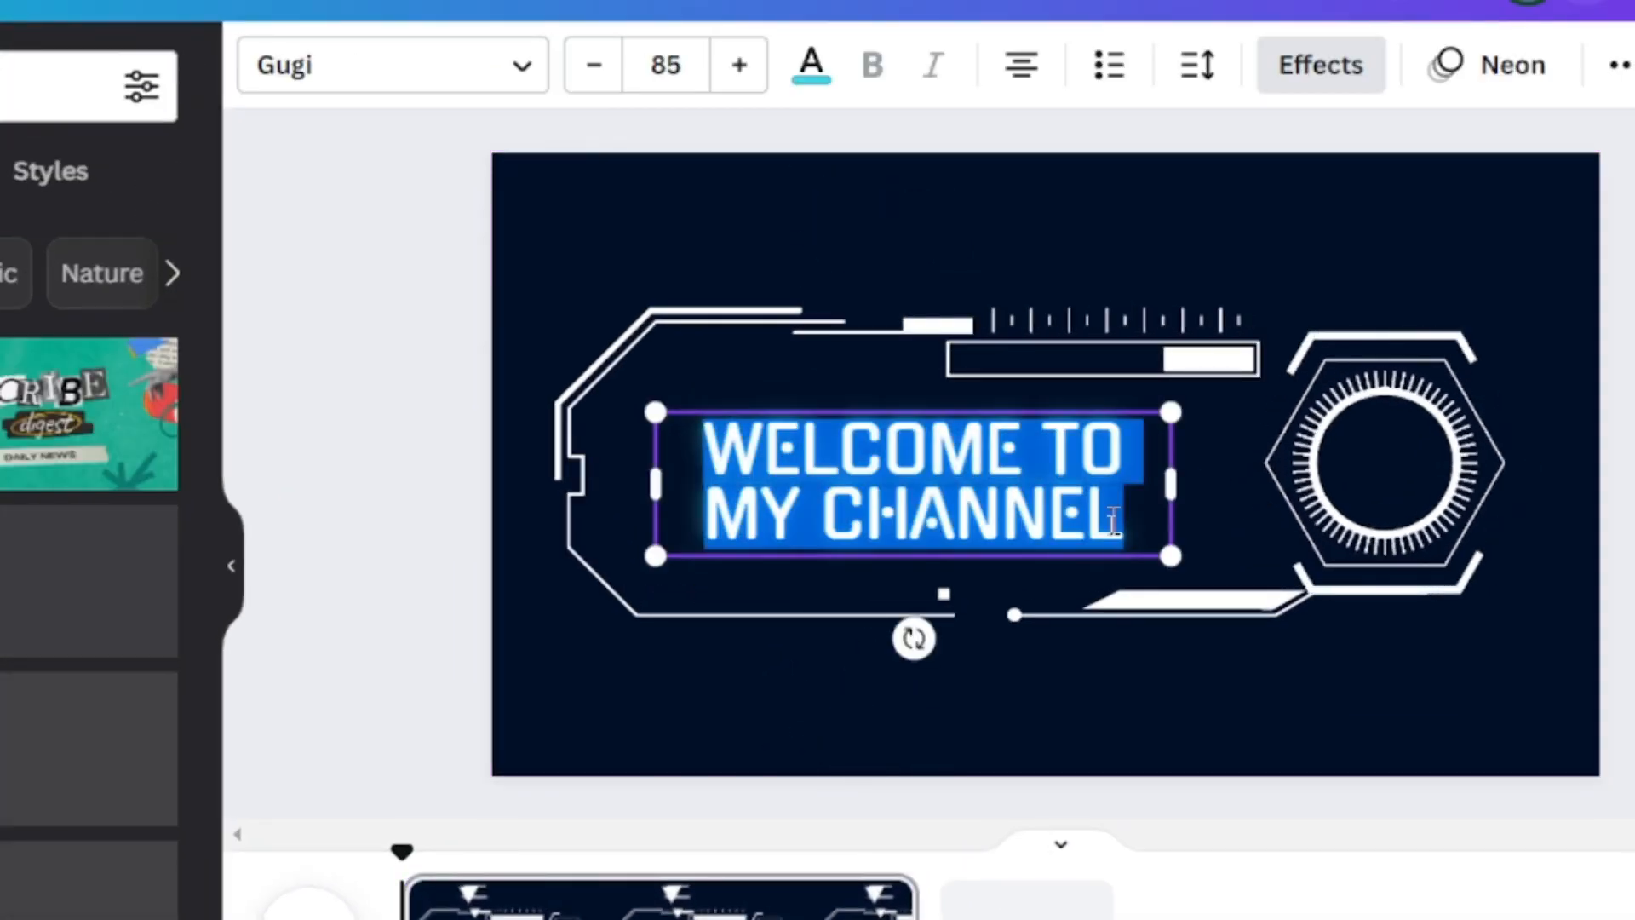
left_click(1121, 522)
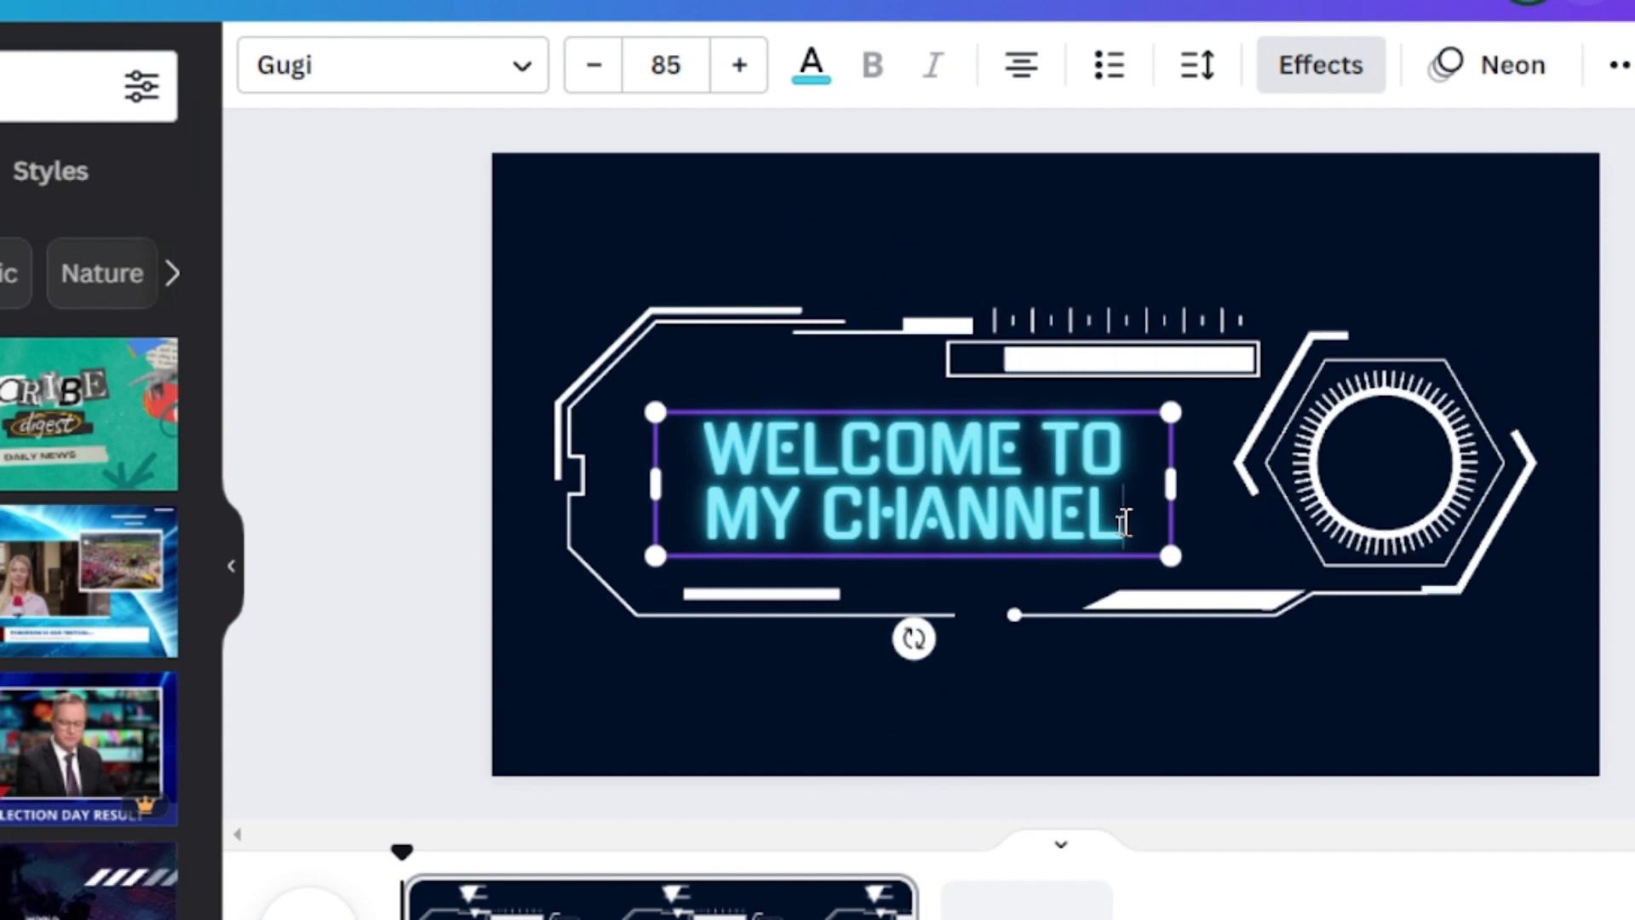
key("BackSpace")
key("BackSpace")
key("BackSpace")
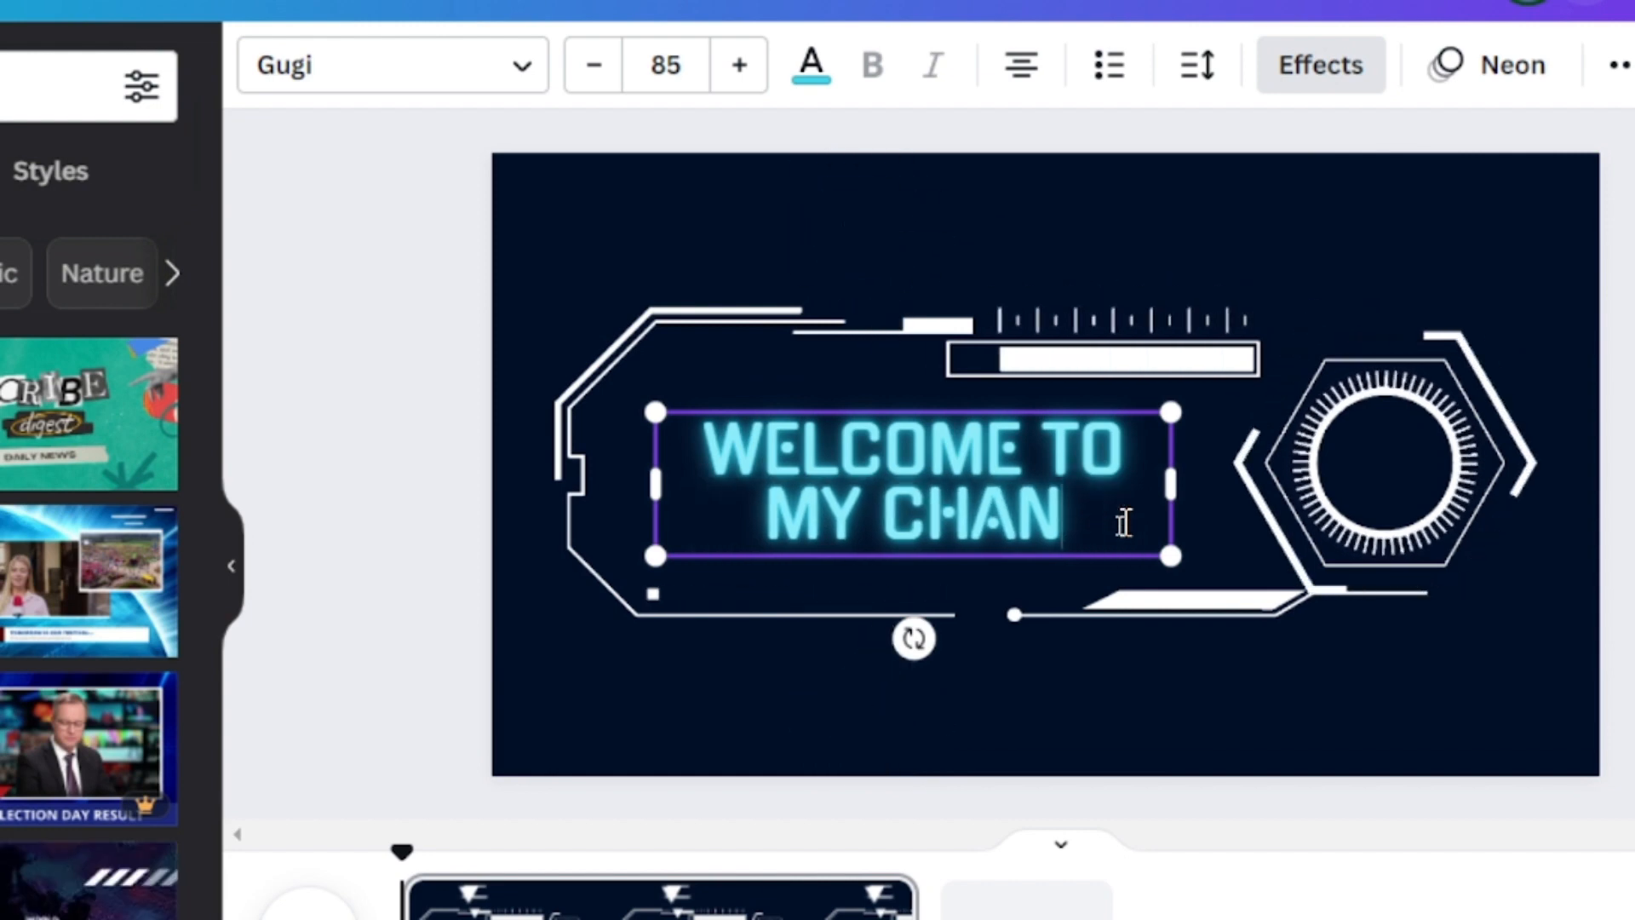
key("BackSpace")
key("BackSpace")
key("BackSpace")
key("BackSpace")
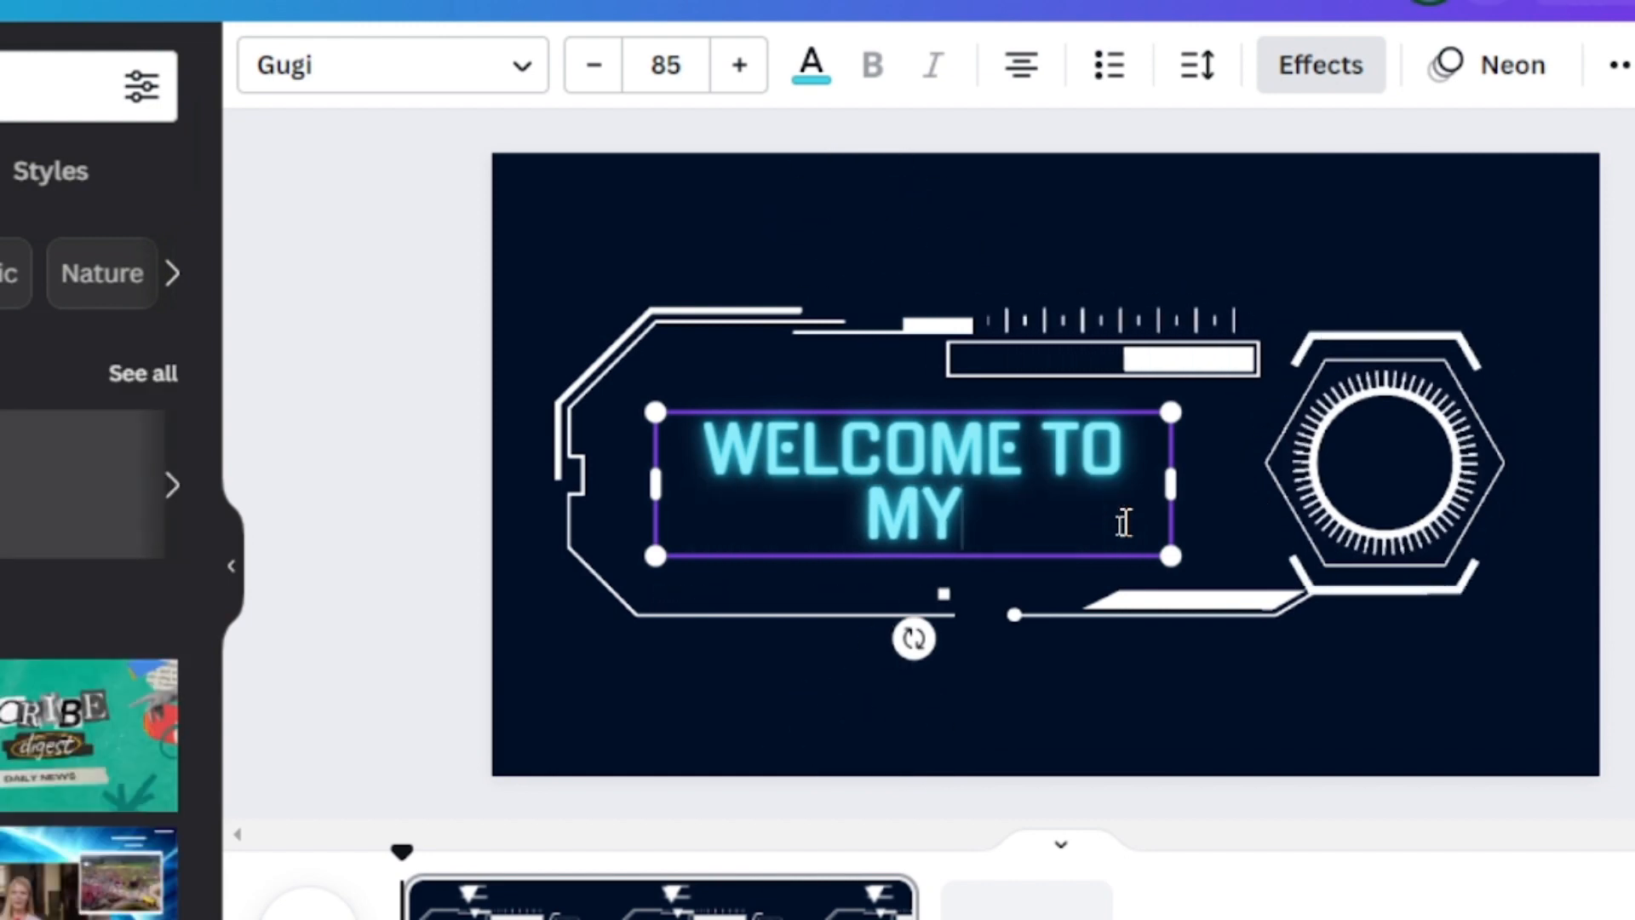
key("BackSpace")
key("BackSpace")
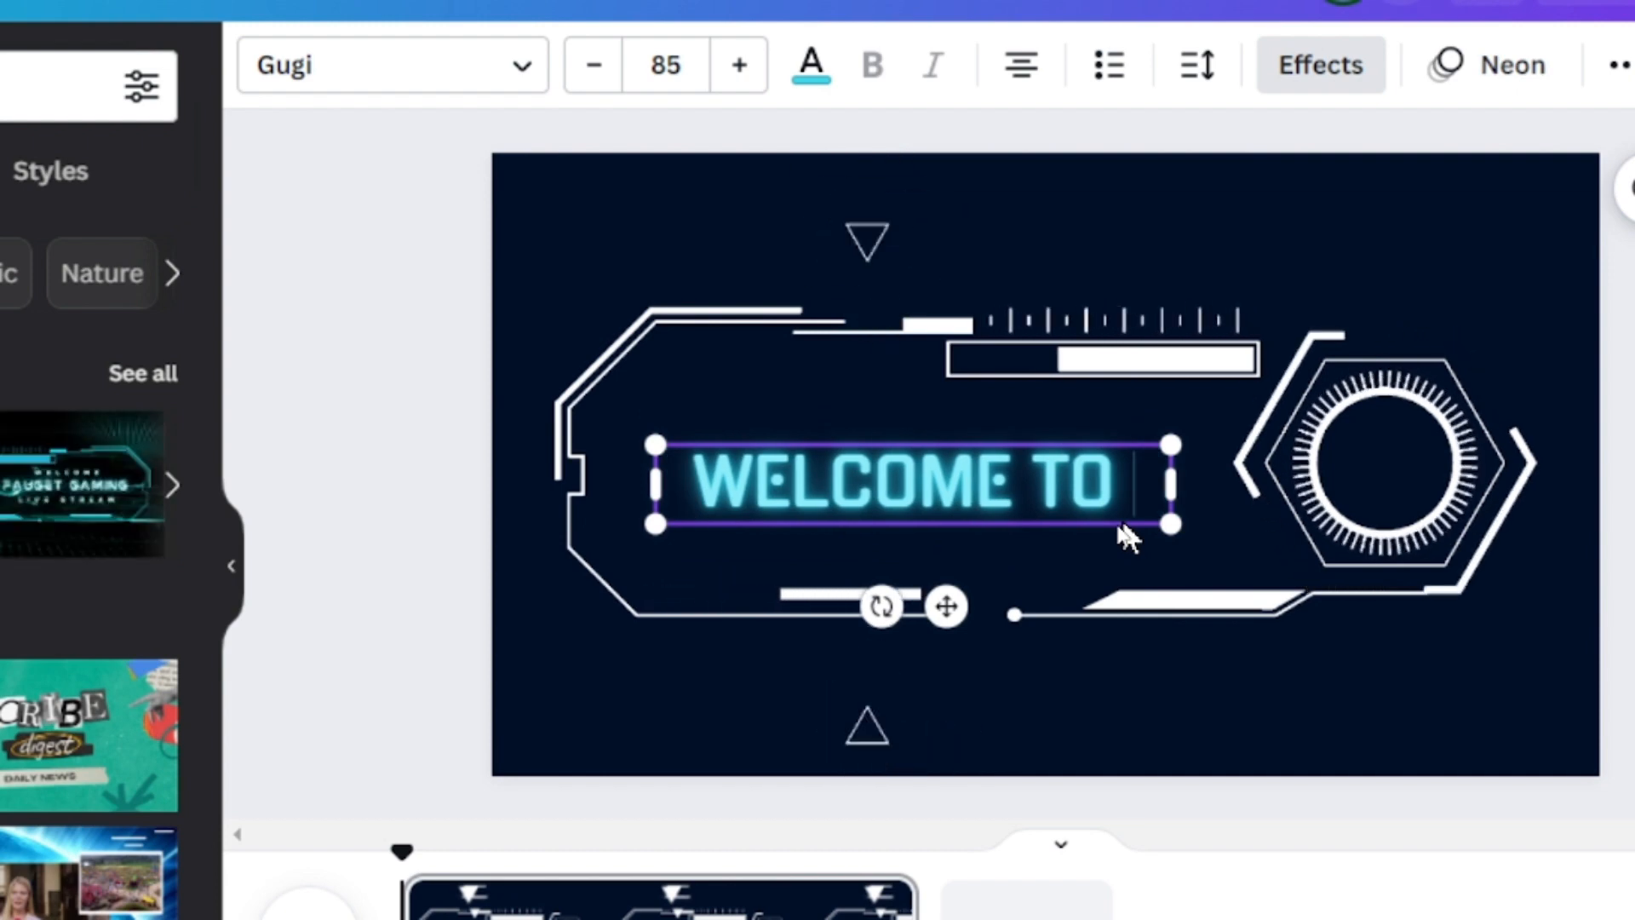
type("RONN")
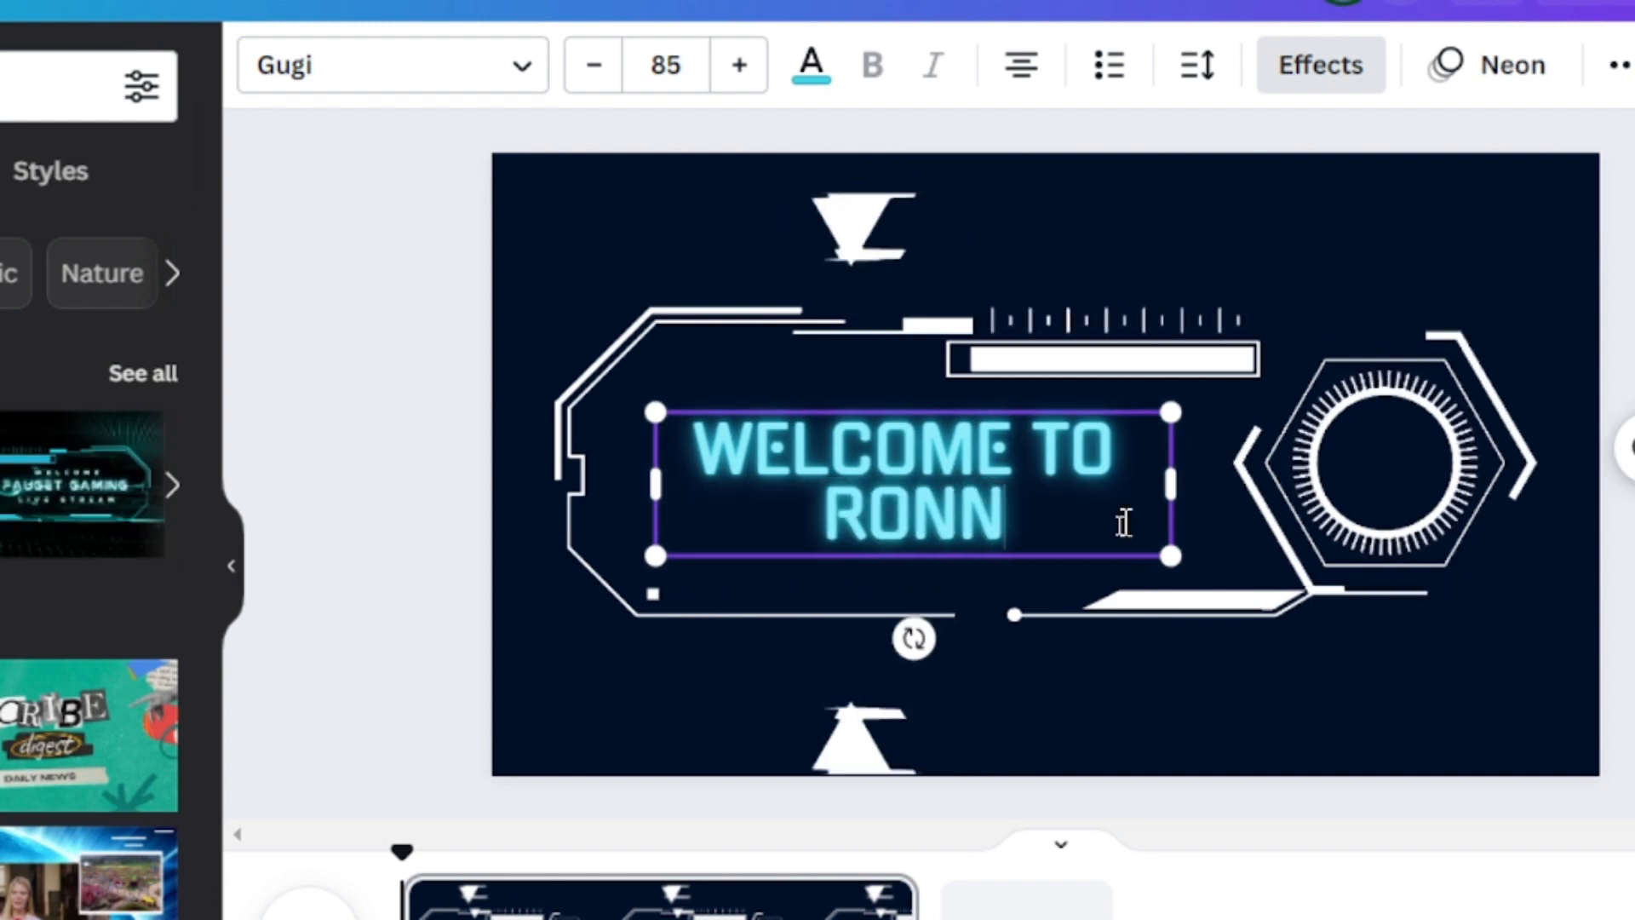
type("E")
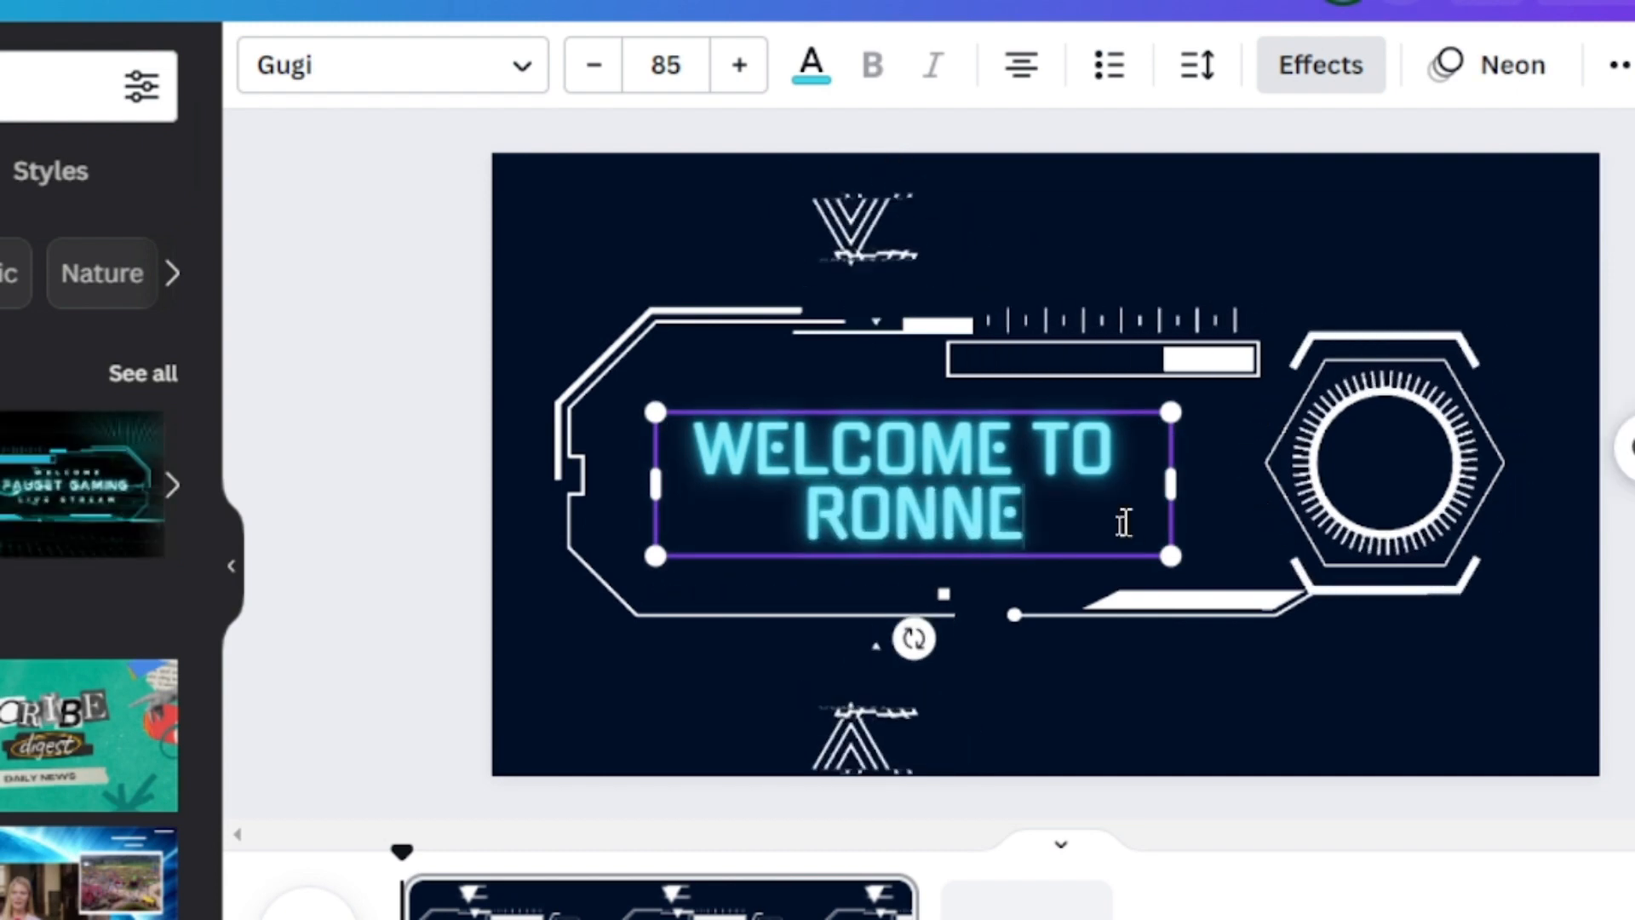
type("'S TV")
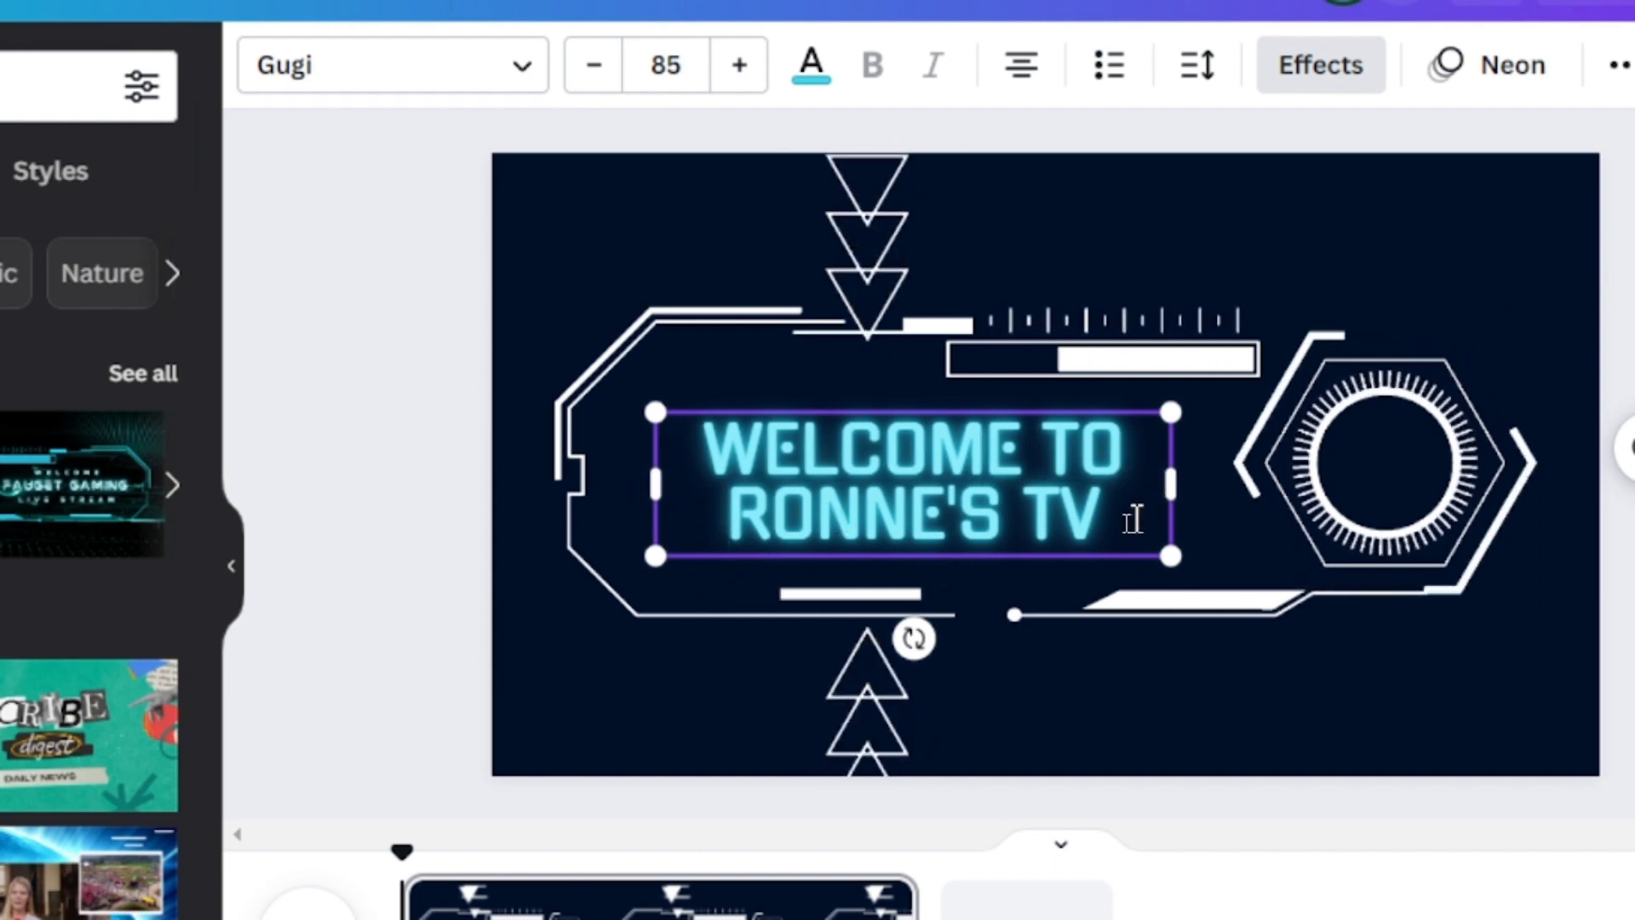
Set the font size of the whole "WELCOME TO RONNE'S TV" headline to 89
left_click_drag(1135, 514, 686, 435)
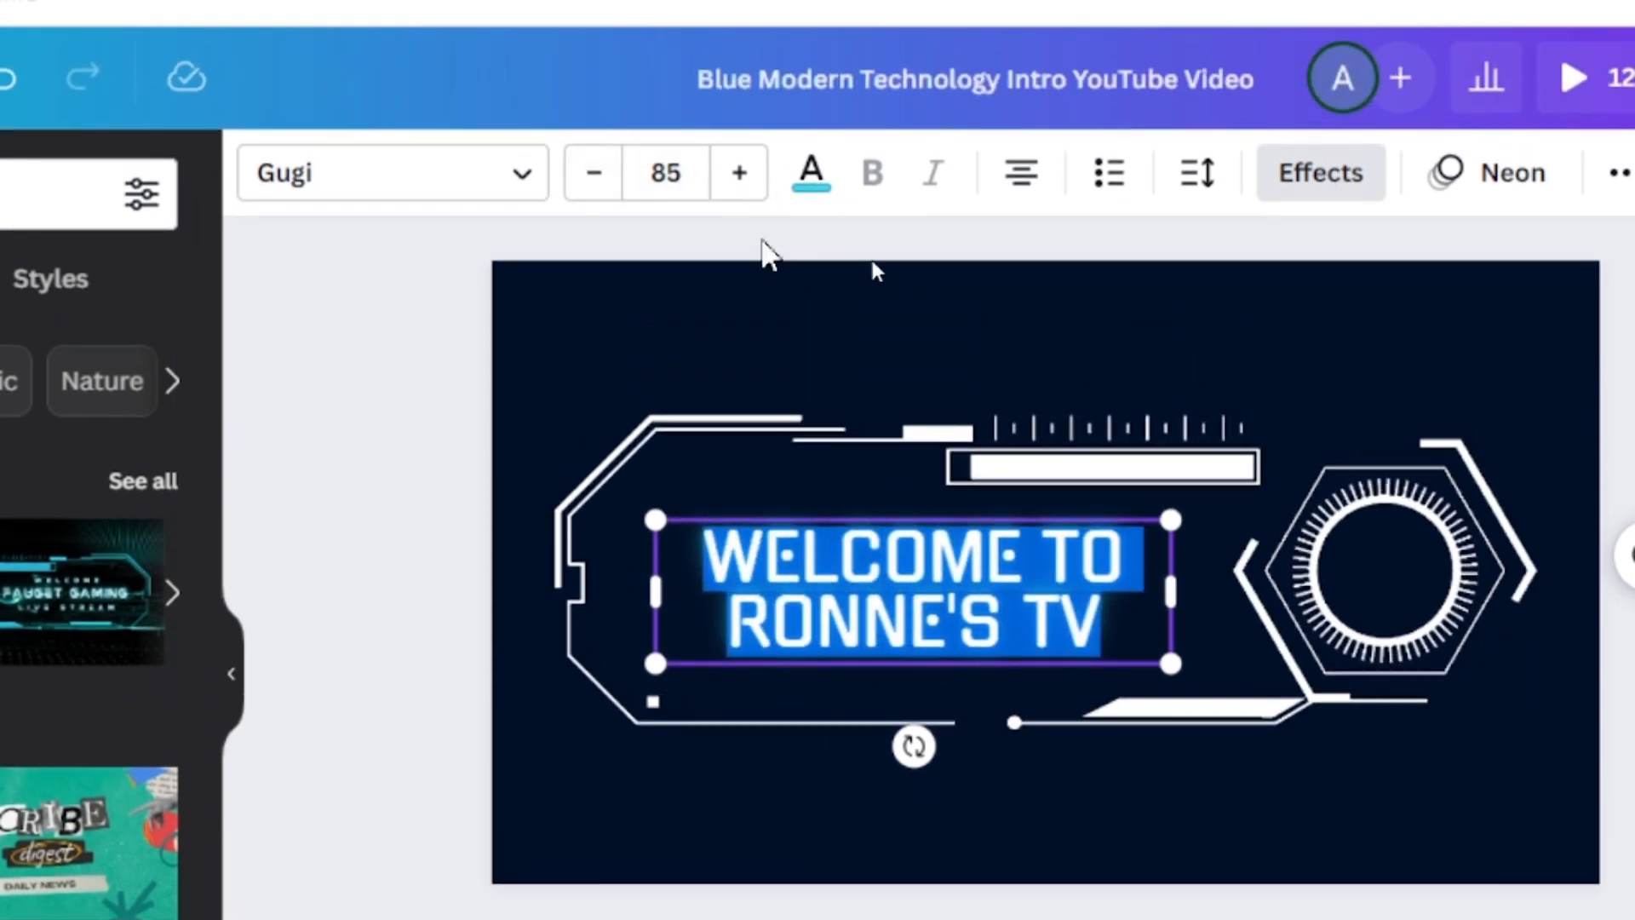
left_click(736, 96)
left_click(736, 95)
left_click(736, 175)
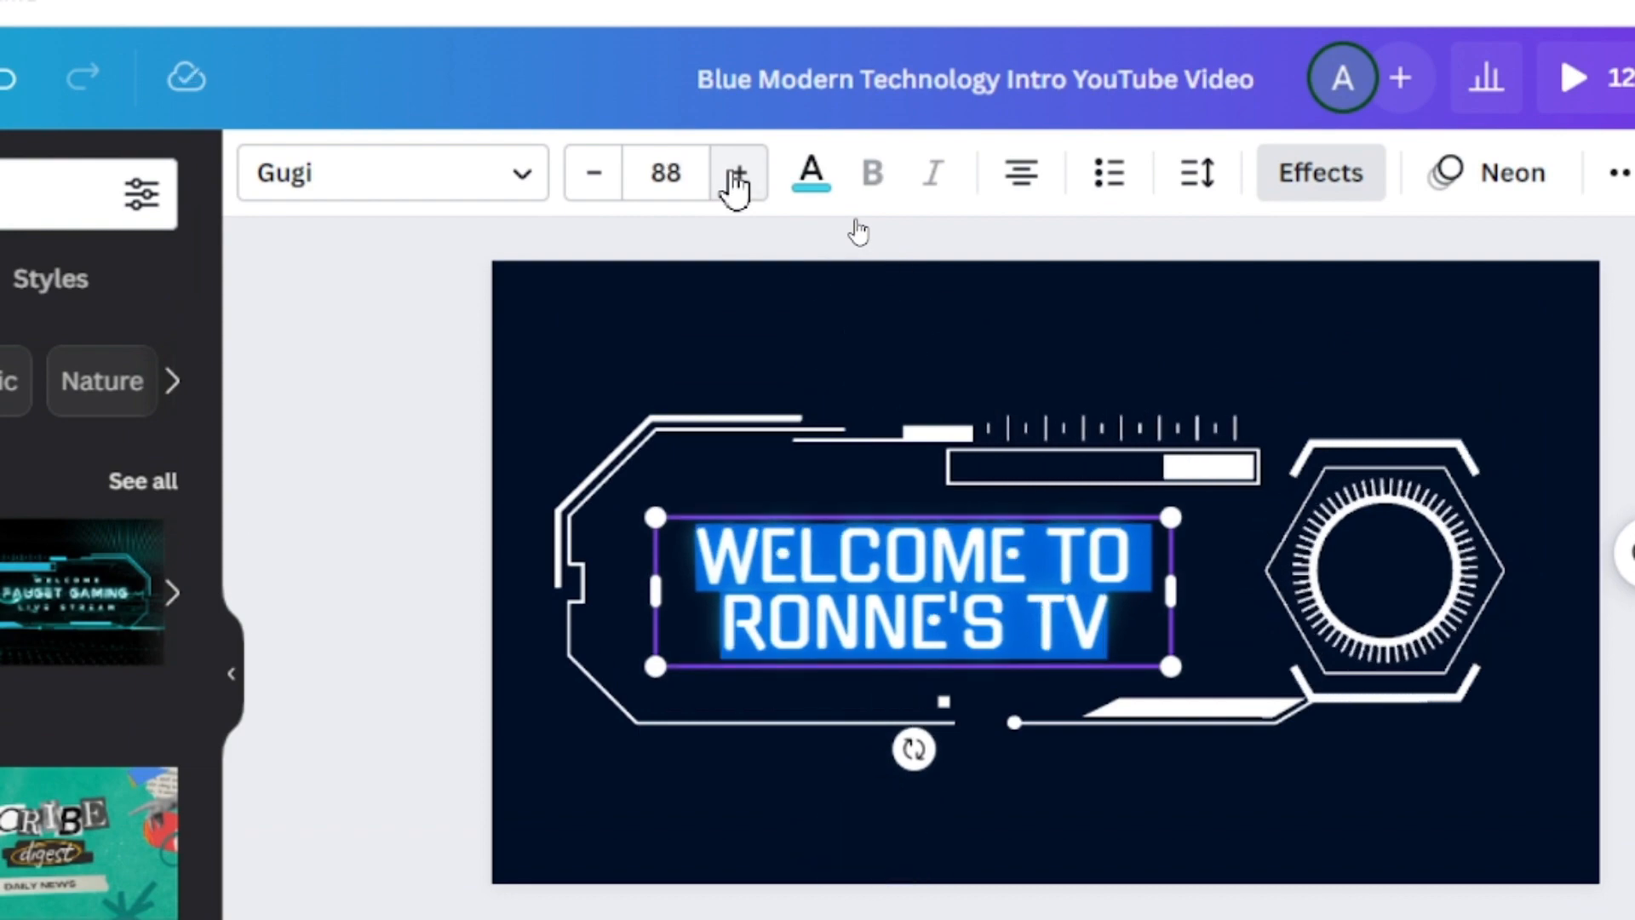
left_click(735, 175)
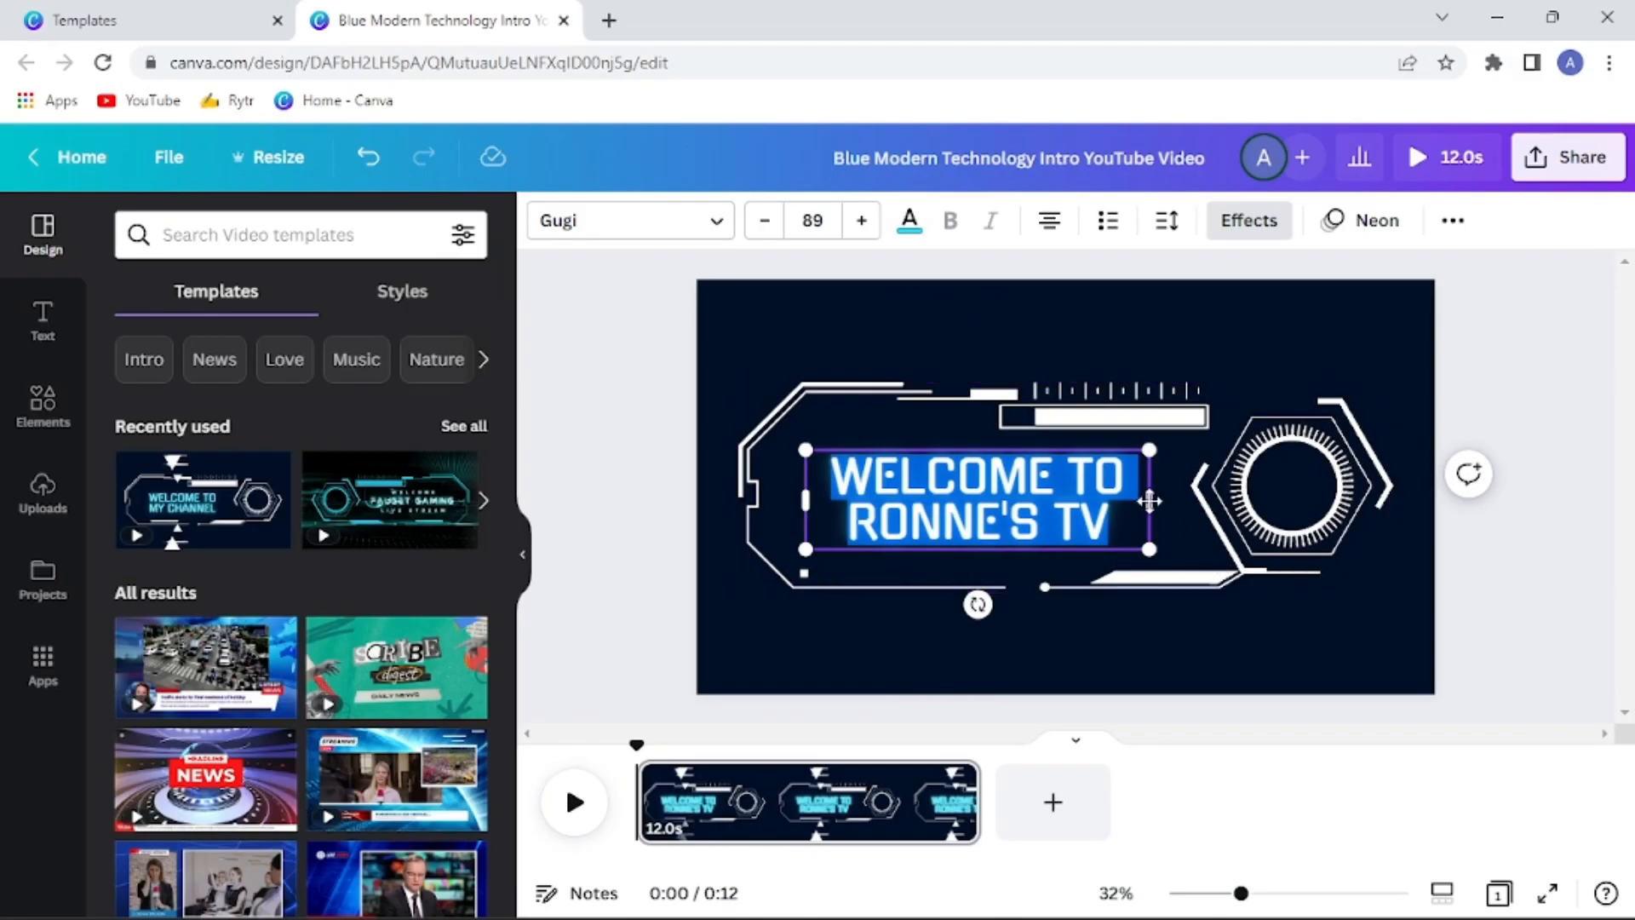
left_click(1234, 631)
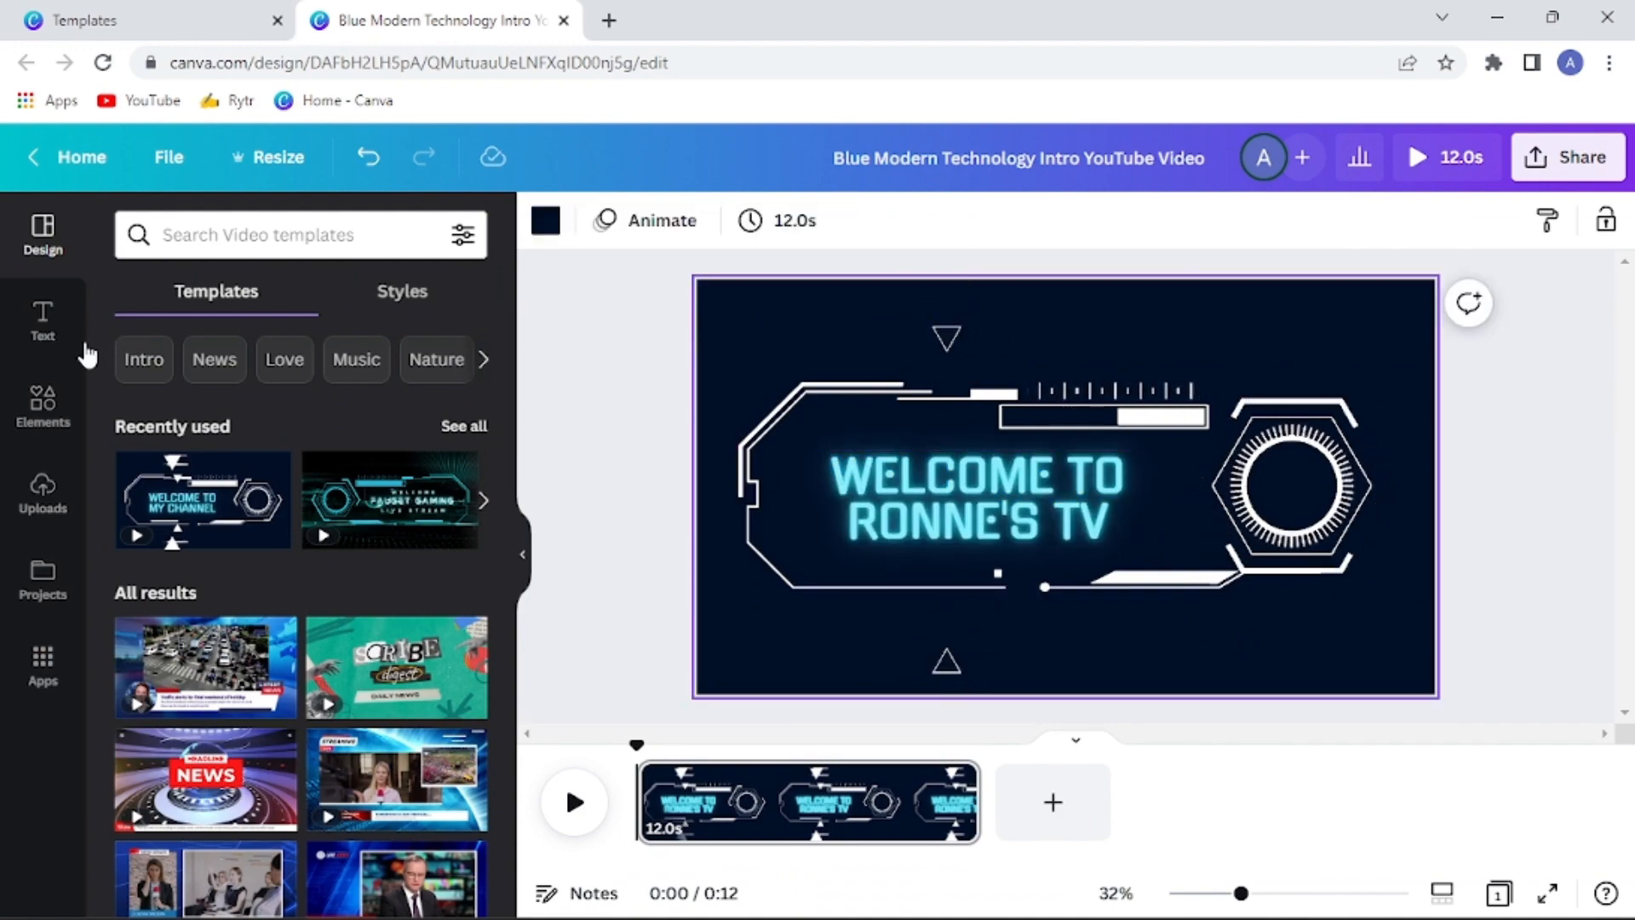
Search the design elements for "round frame"
left_click(49, 409)
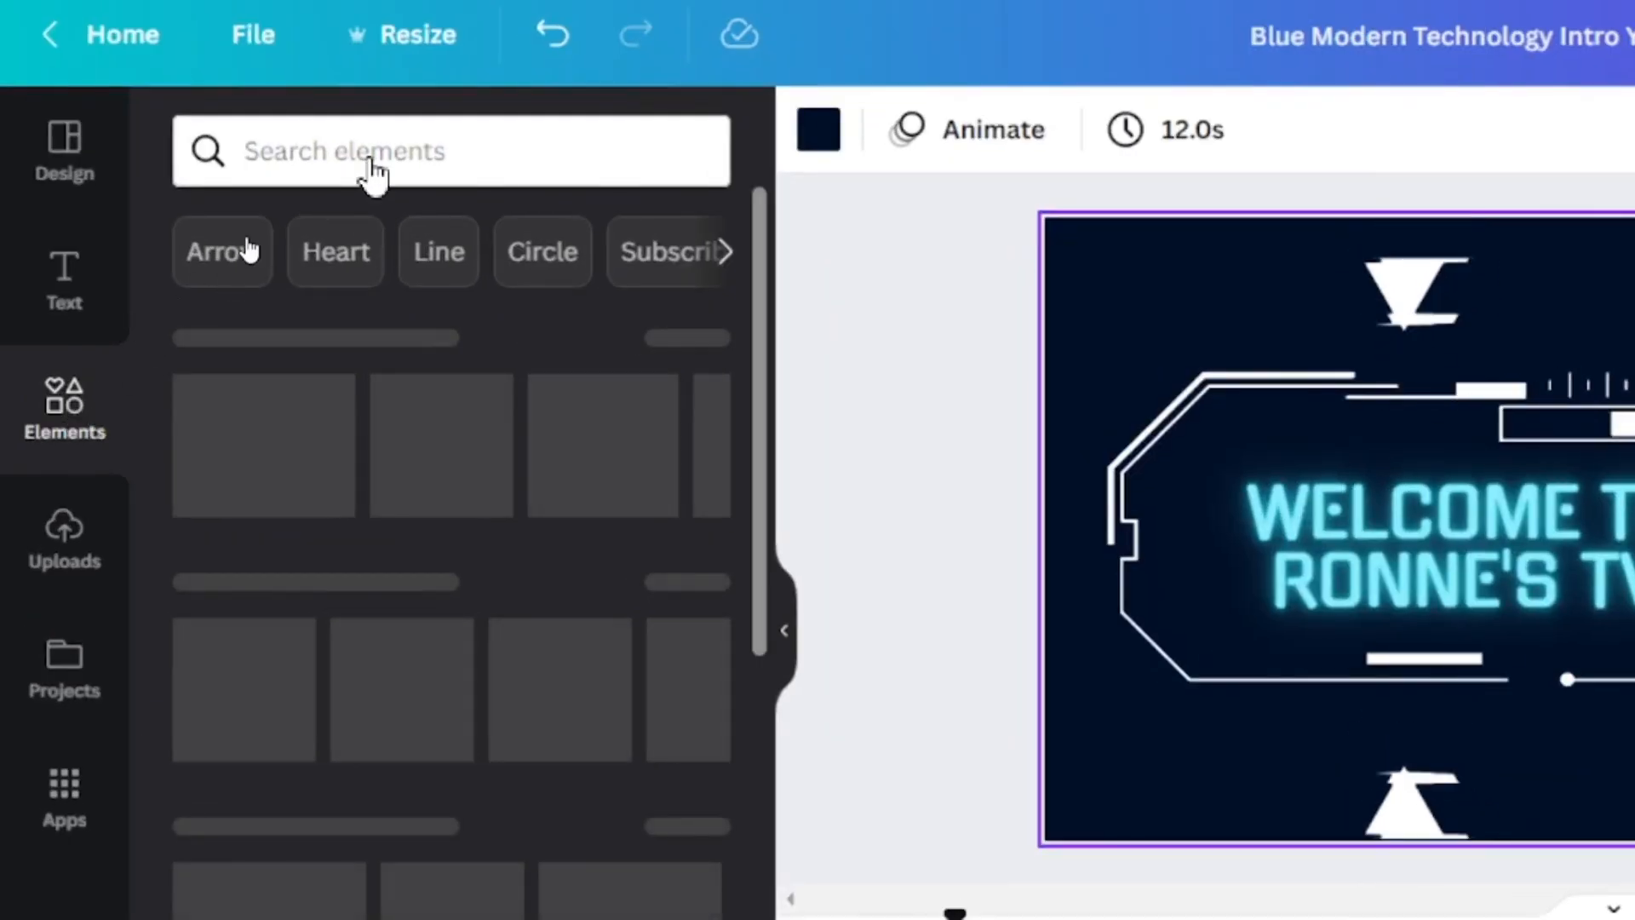
left_click(247, 230)
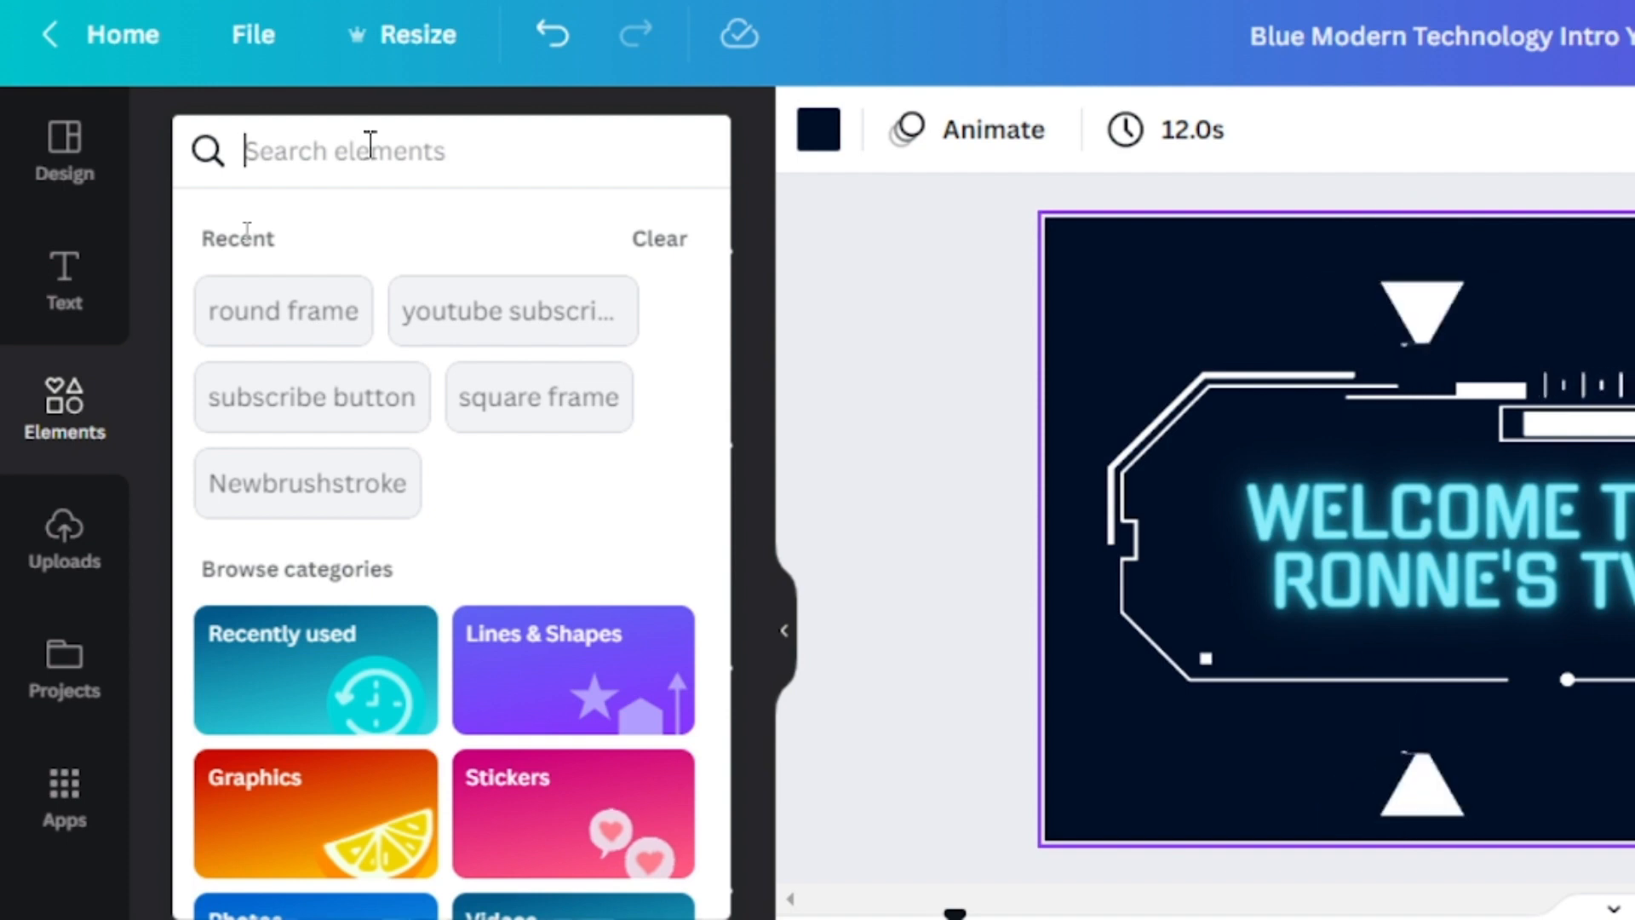
type("roun")
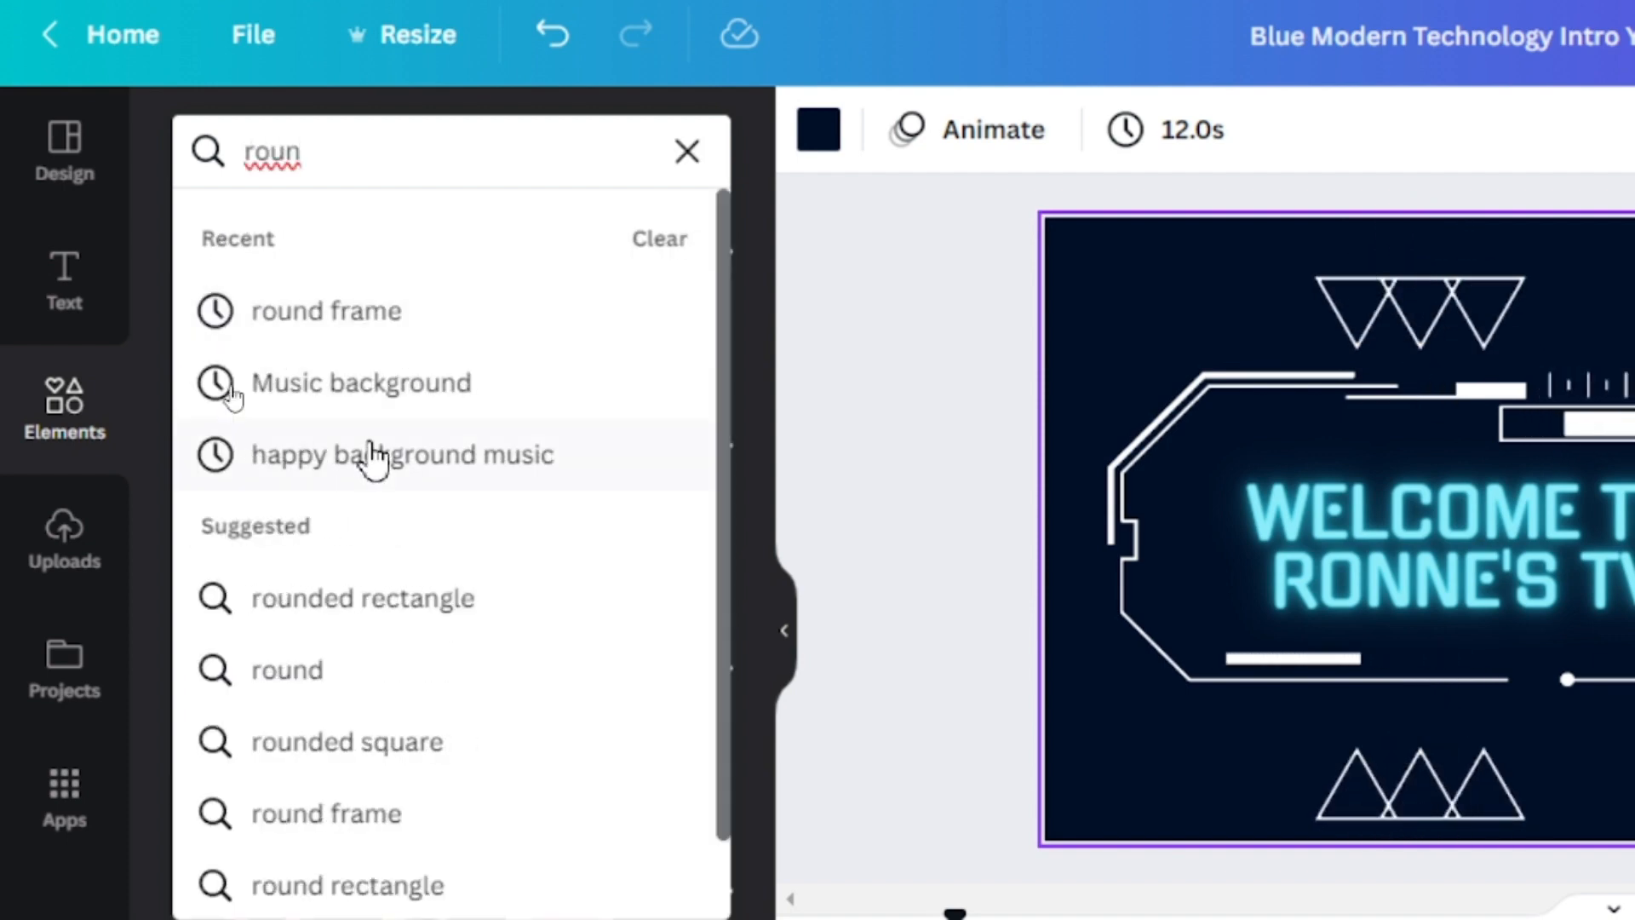
left_click(334, 303)
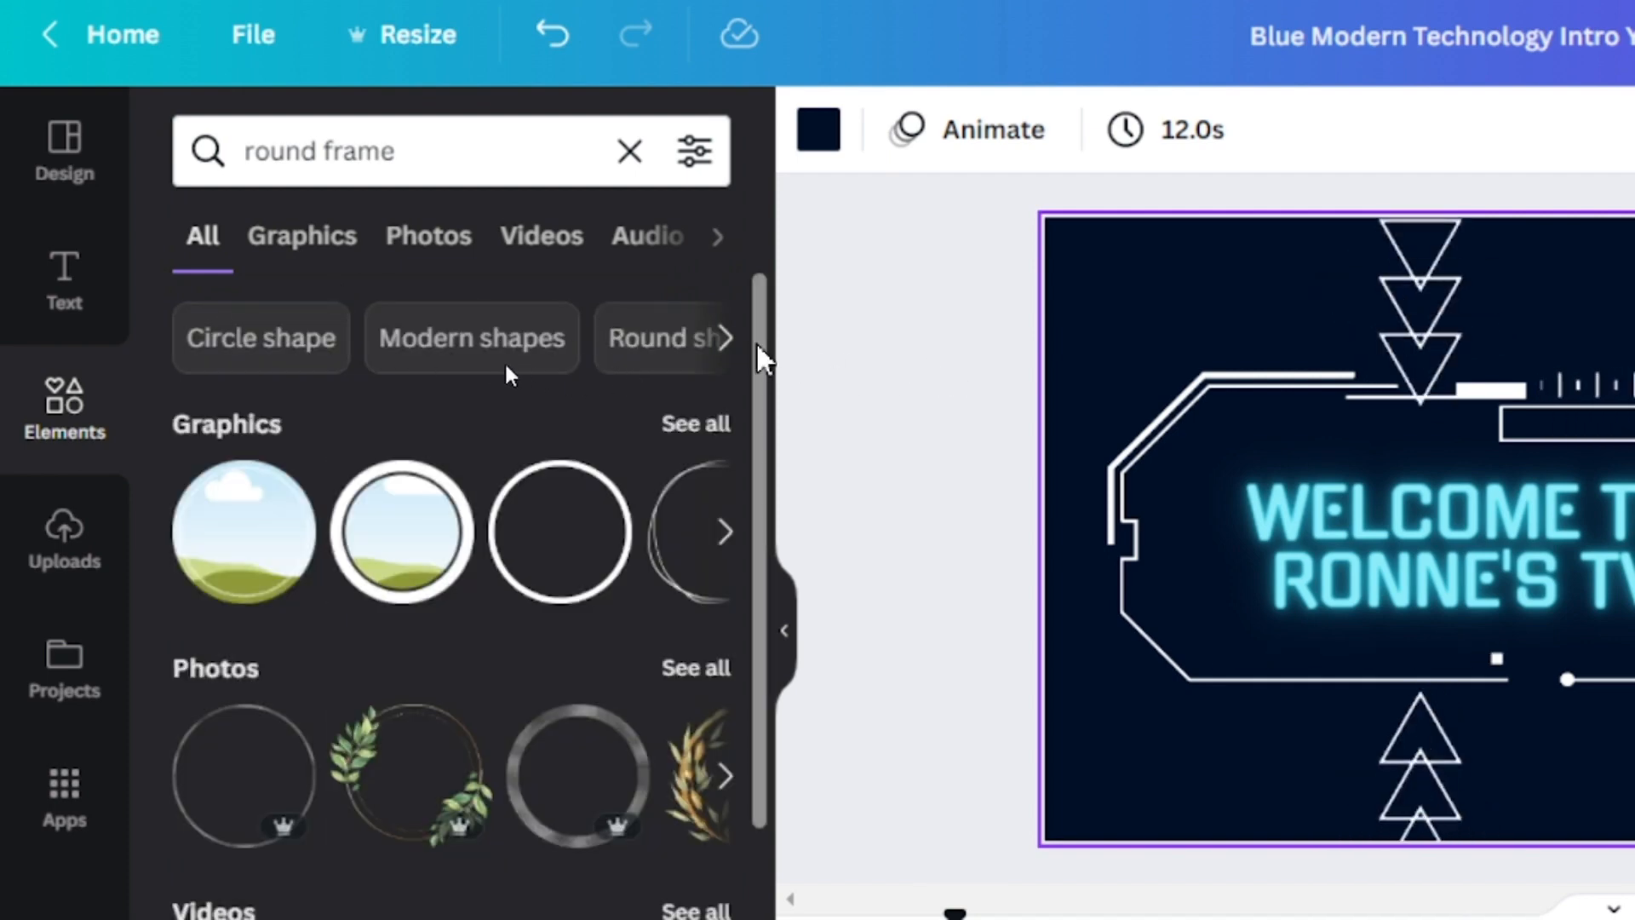
Add the gold-rimmed circular photo frame to the page and place it, reduced in size, over the round dial inside the hexagon
left_click_drag(758, 355, 732, 723)
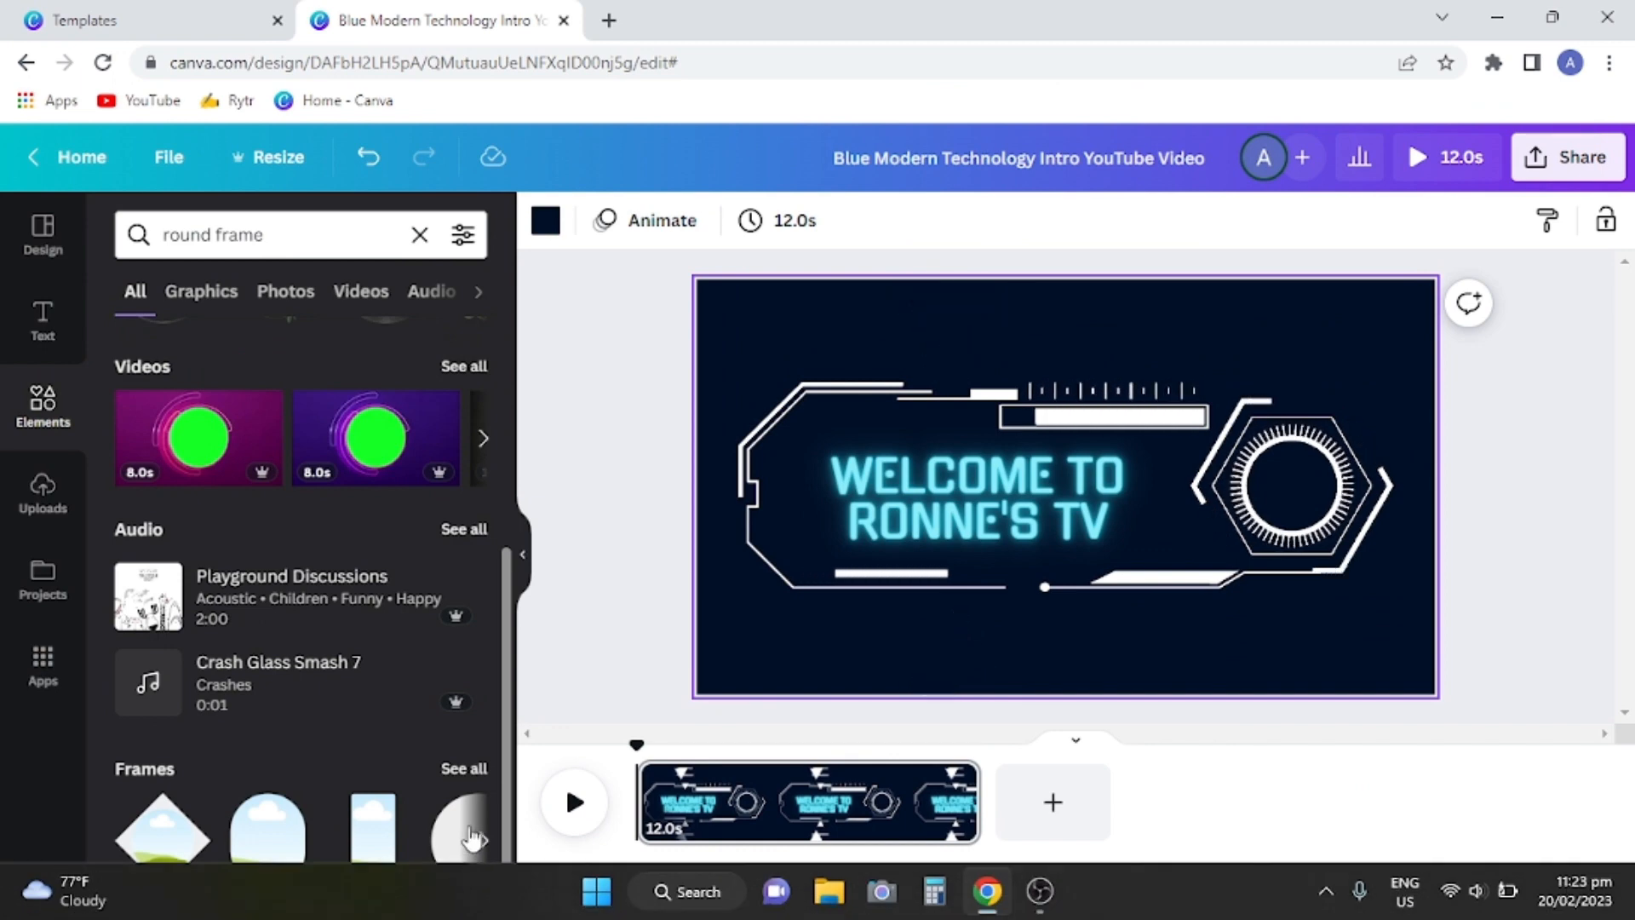
left_click(479, 843)
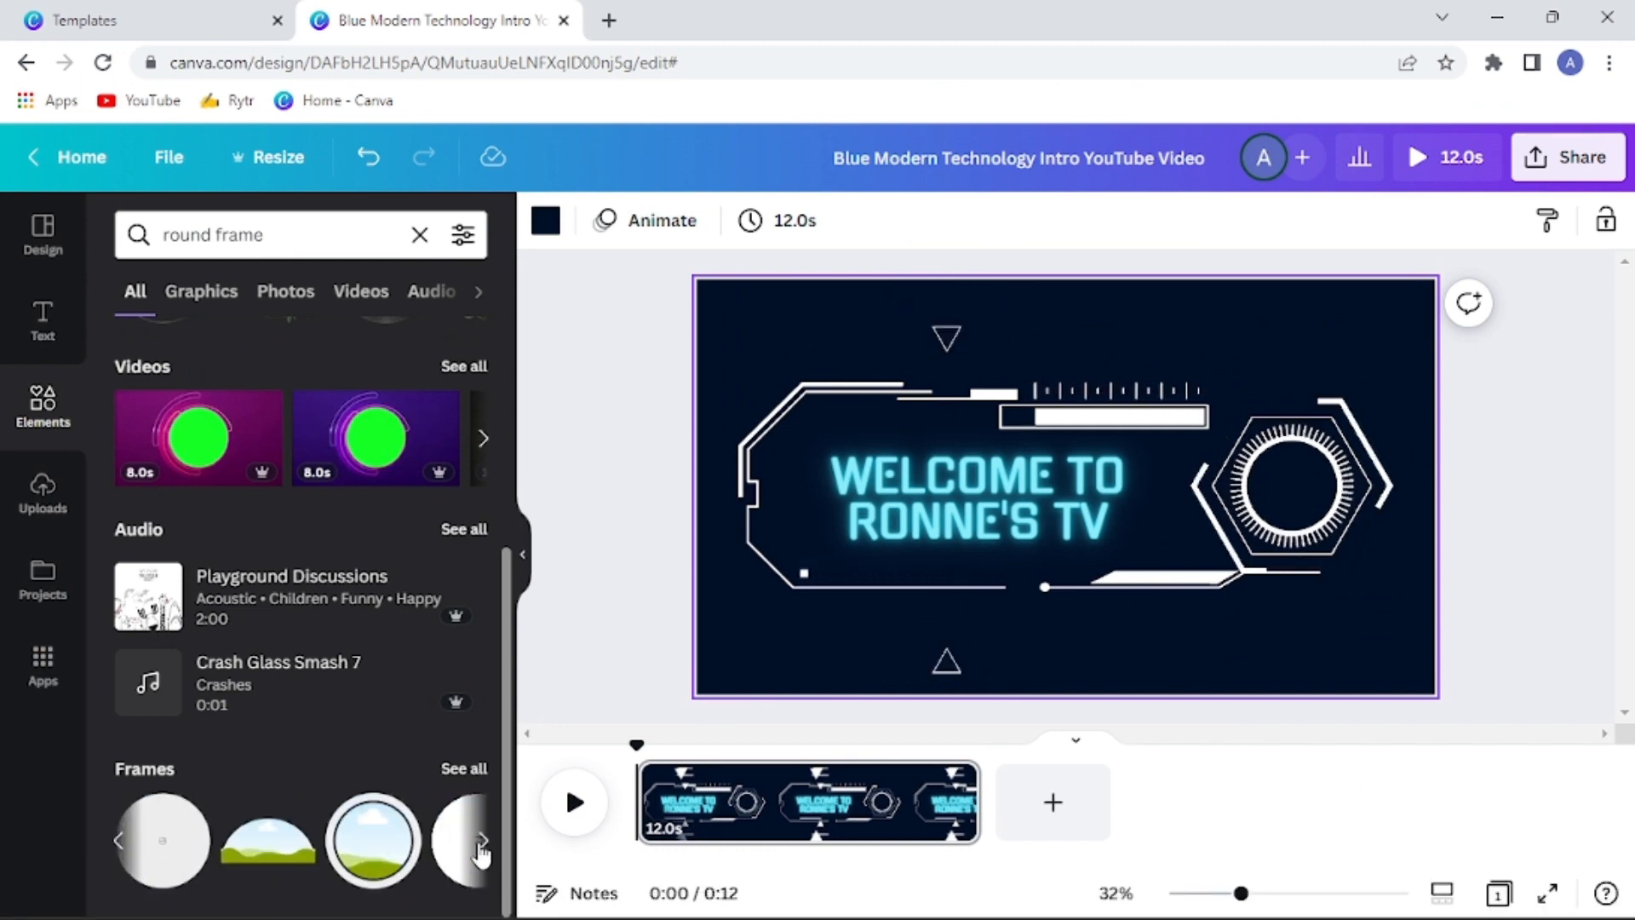
left_click(297, 845)
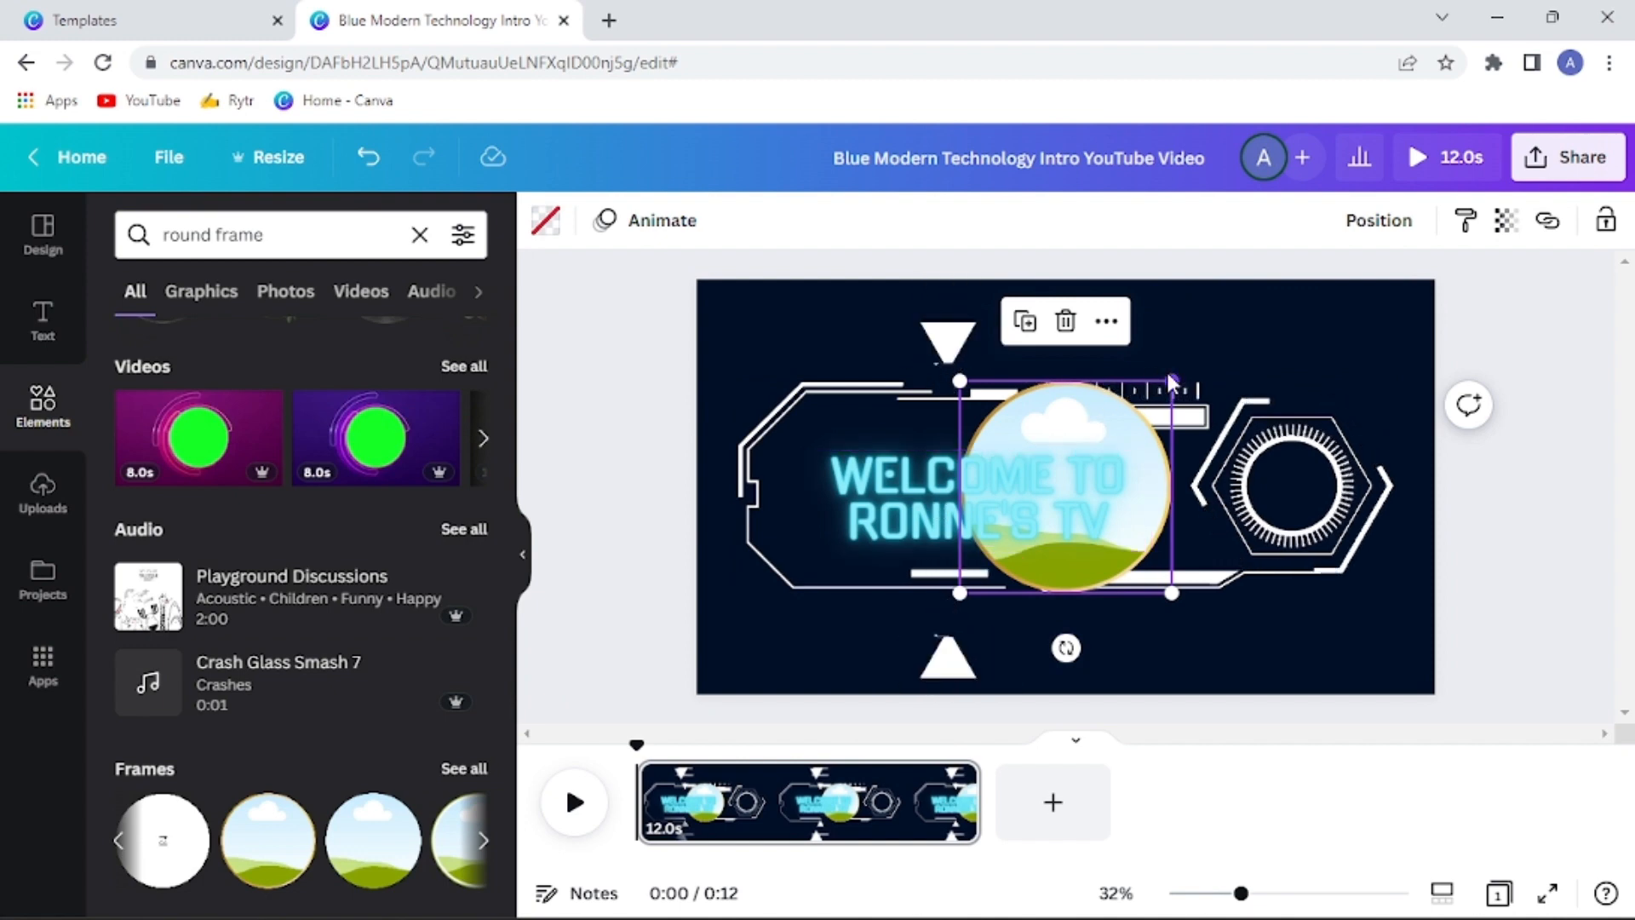
left_click_drag(1171, 384, 1113, 440)
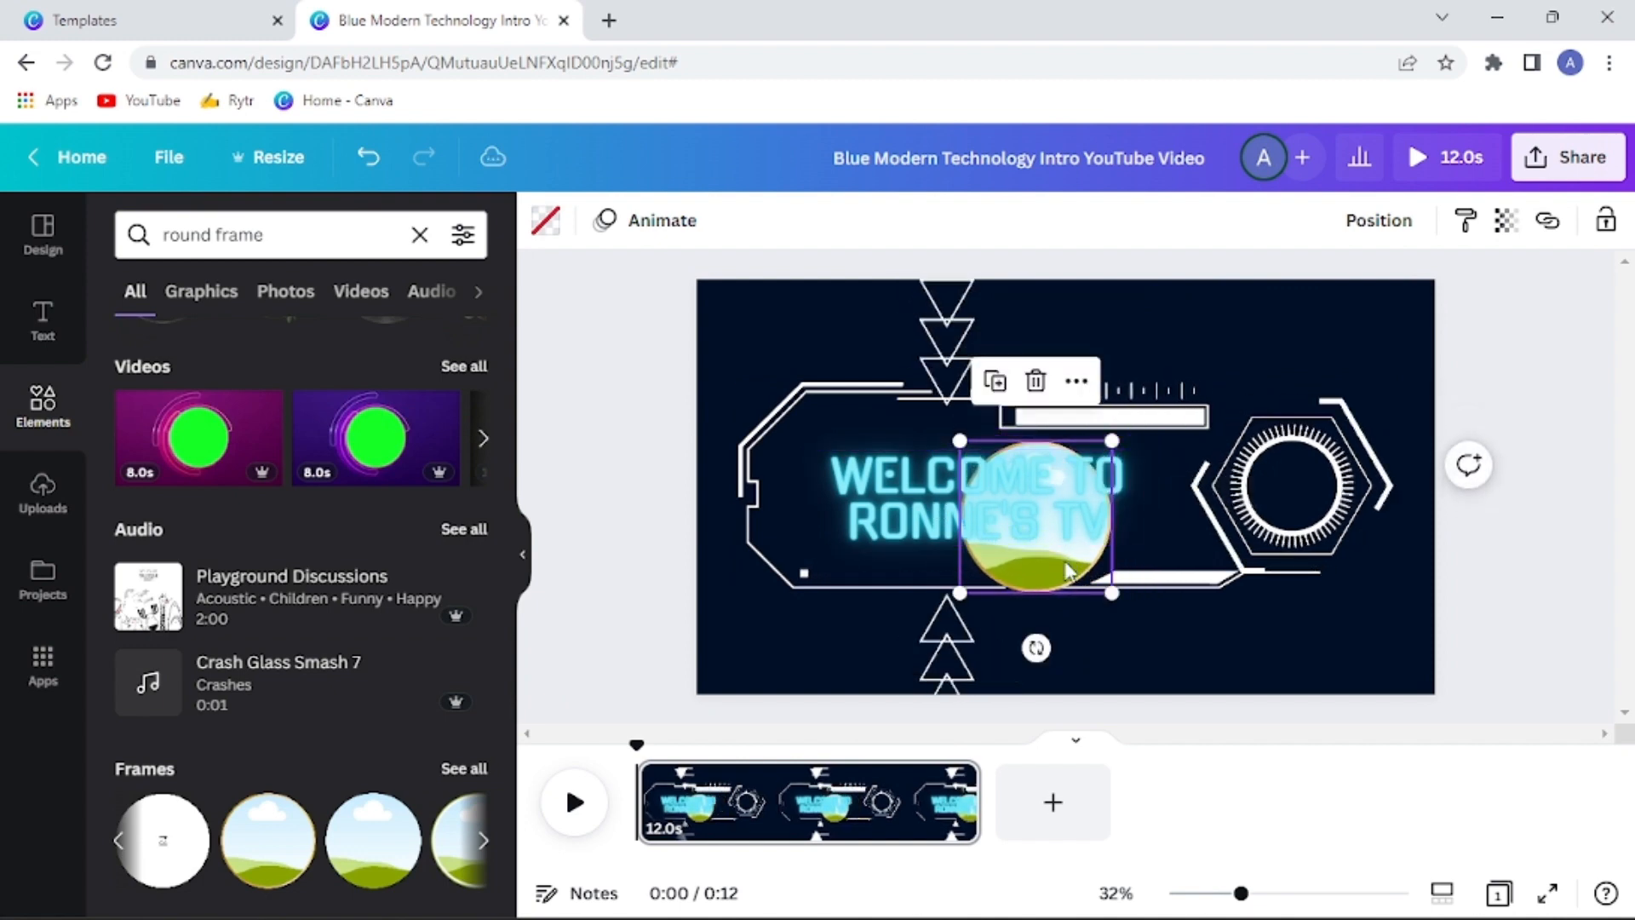
left_click_drag(1090, 556, 1348, 525)
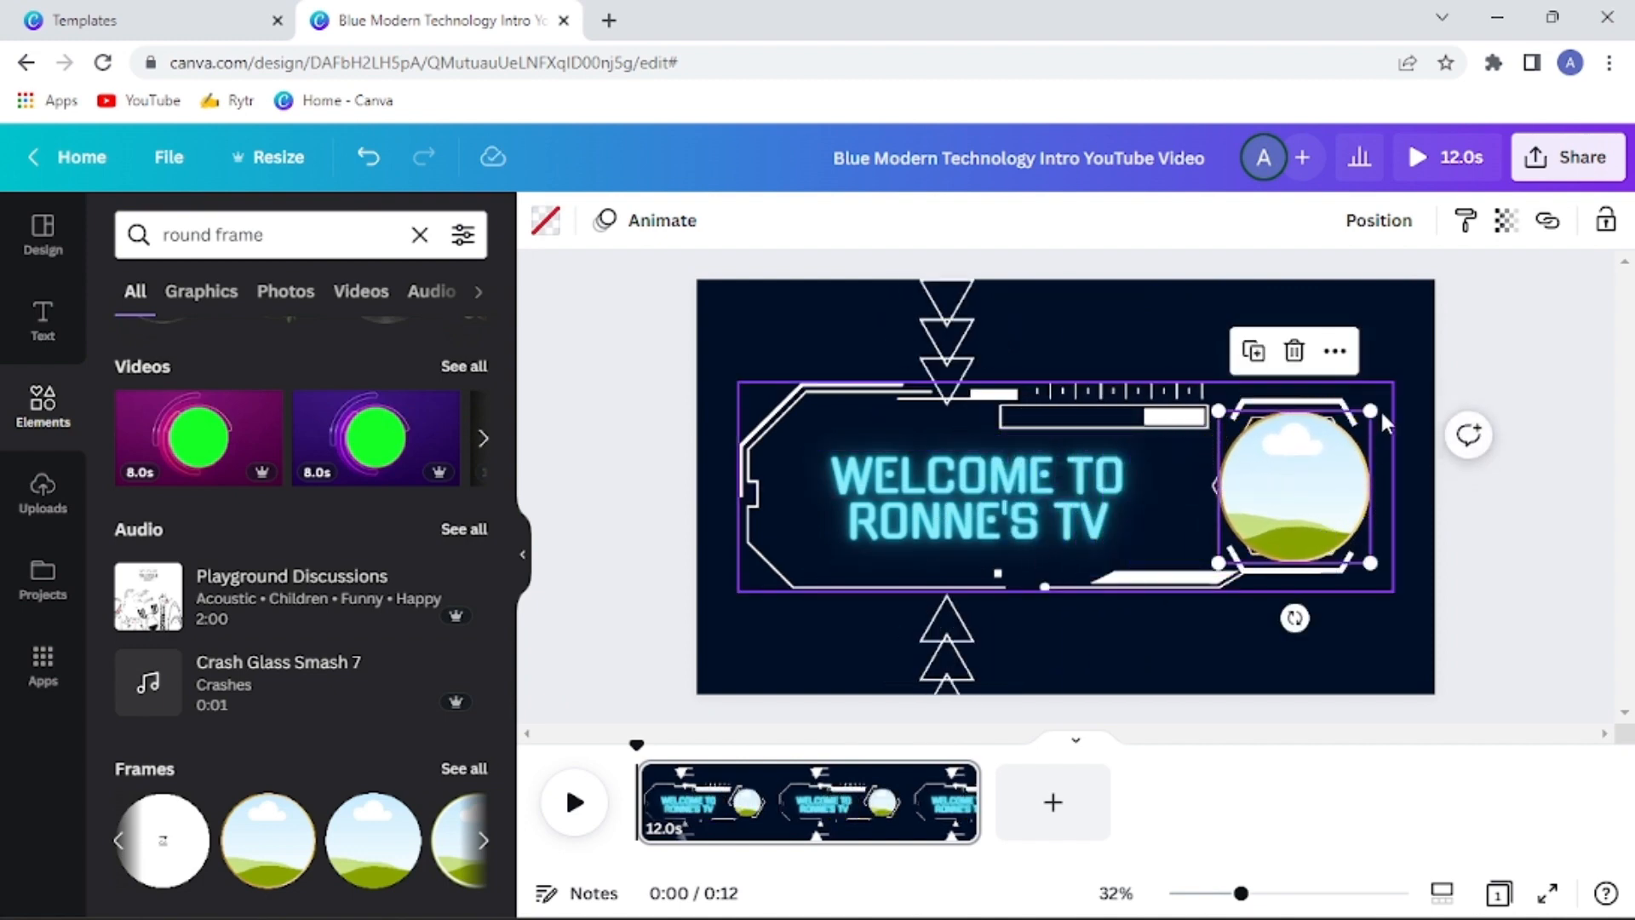
Shrink the circular frame to fit inside the round dial and fill it with the uploaded Ronne's TV logo image
left_click_drag(1371, 412, 1298, 482)
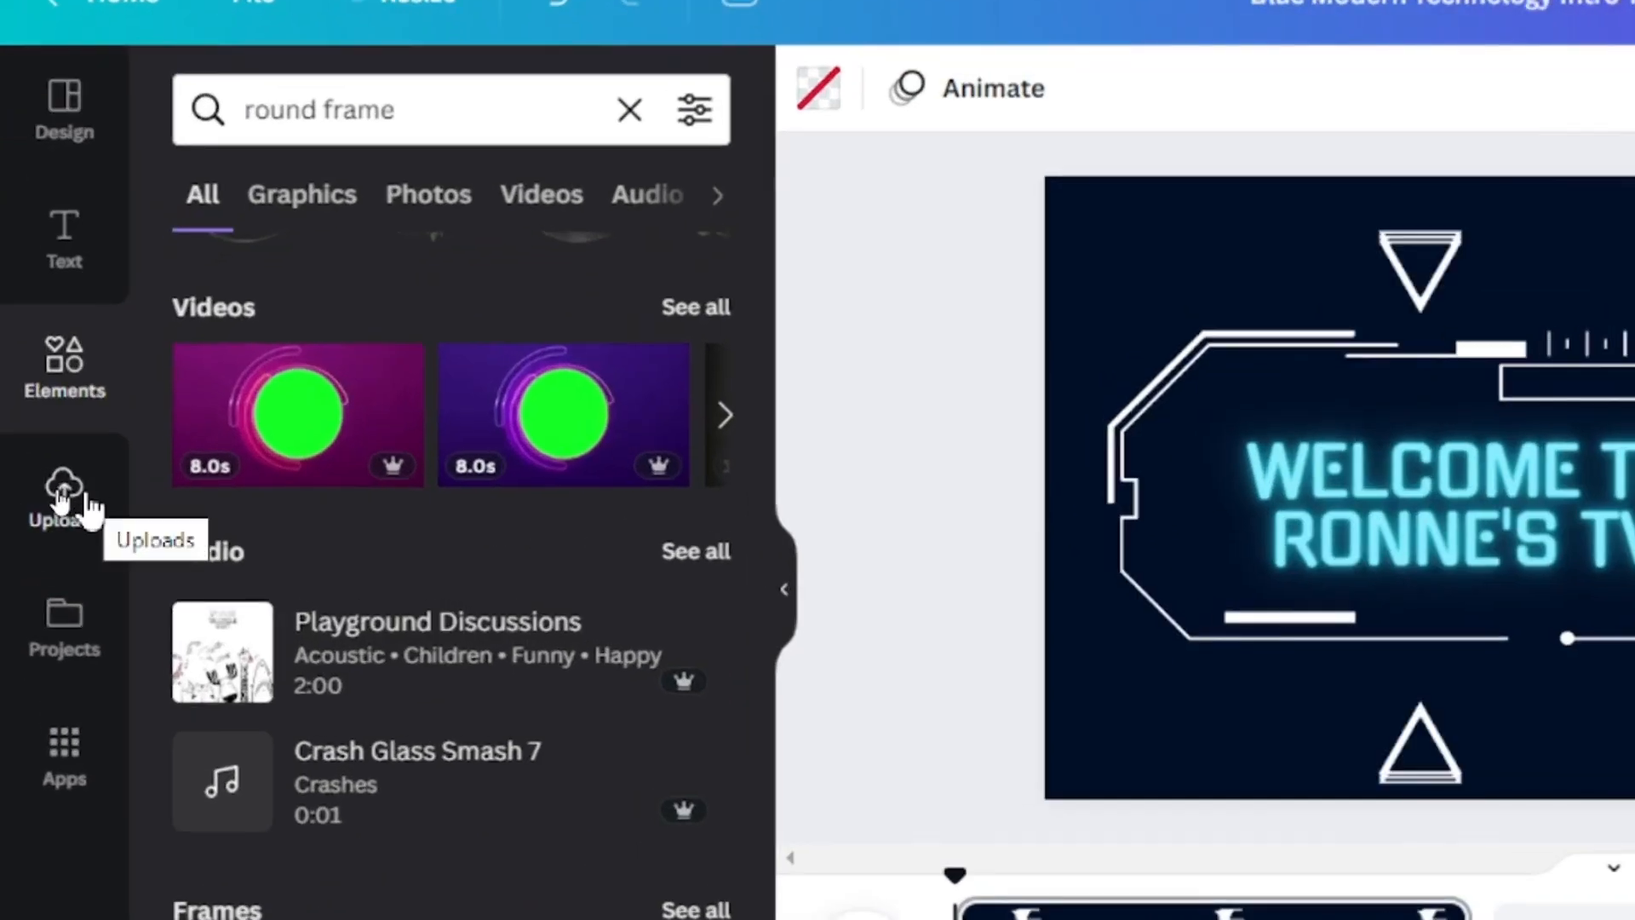
left_click(47, 489)
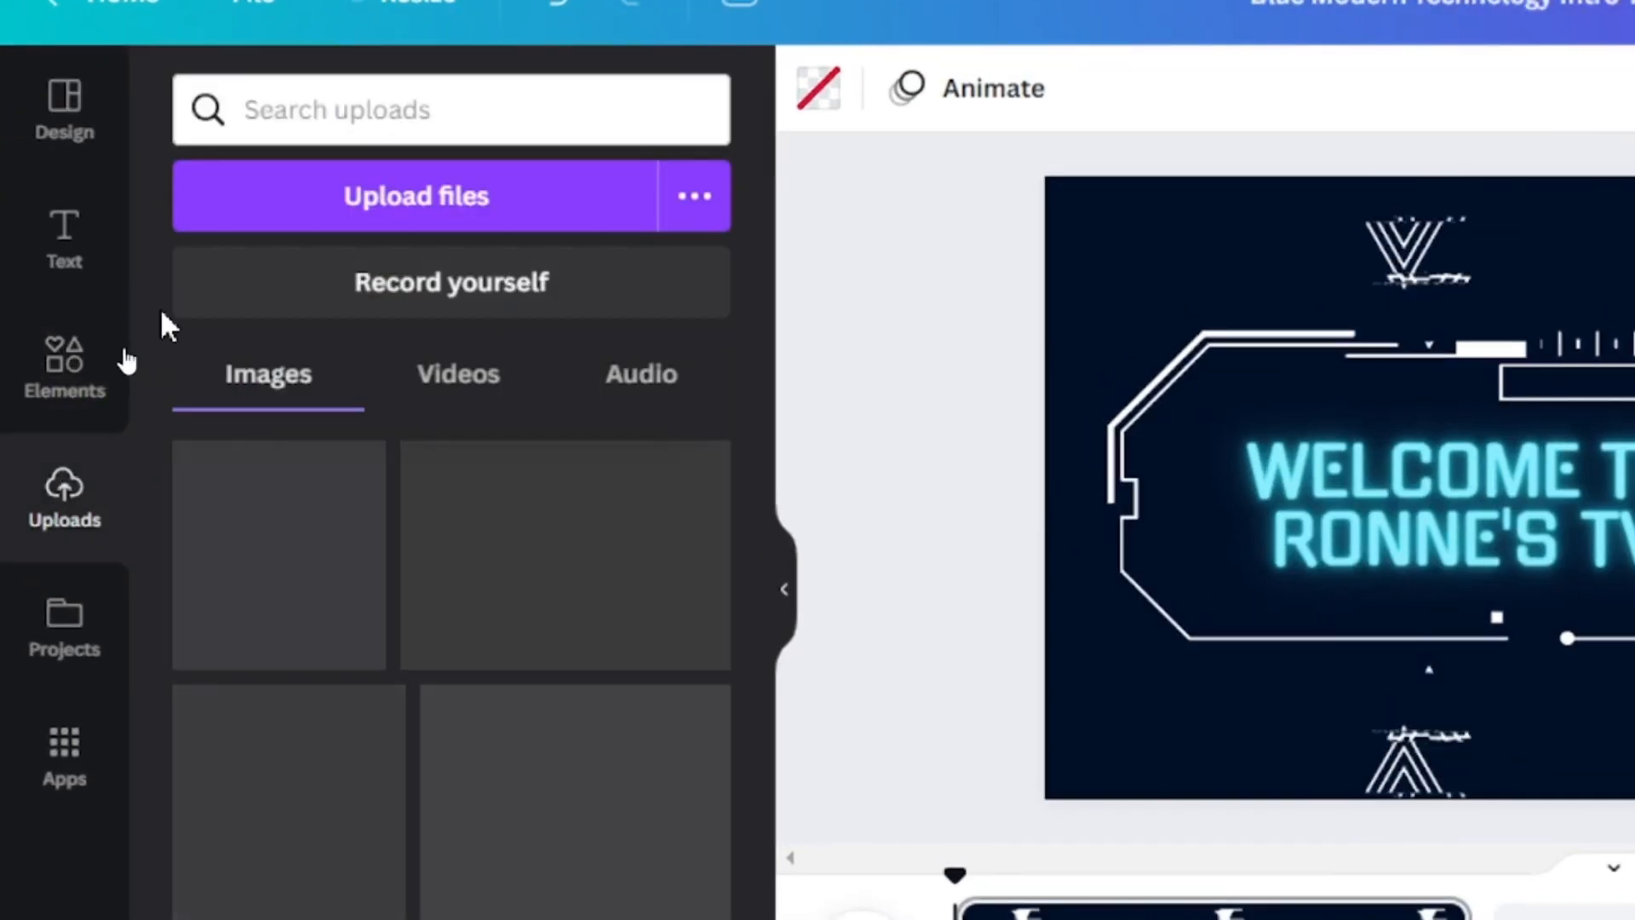
left_click(358, 469)
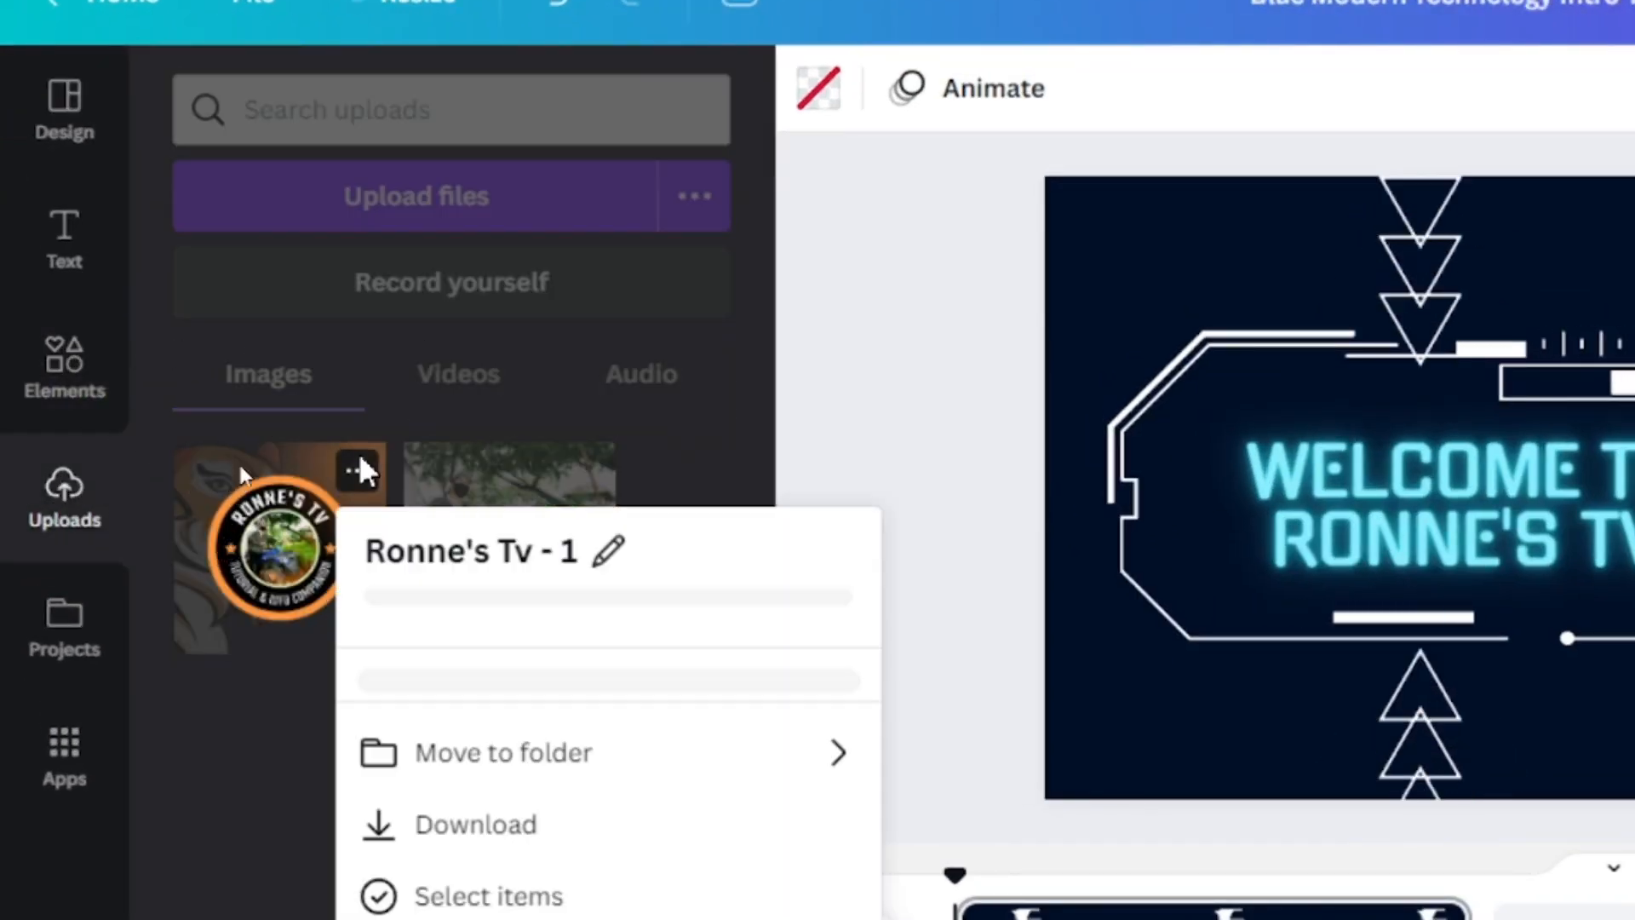
left_click(181, 554)
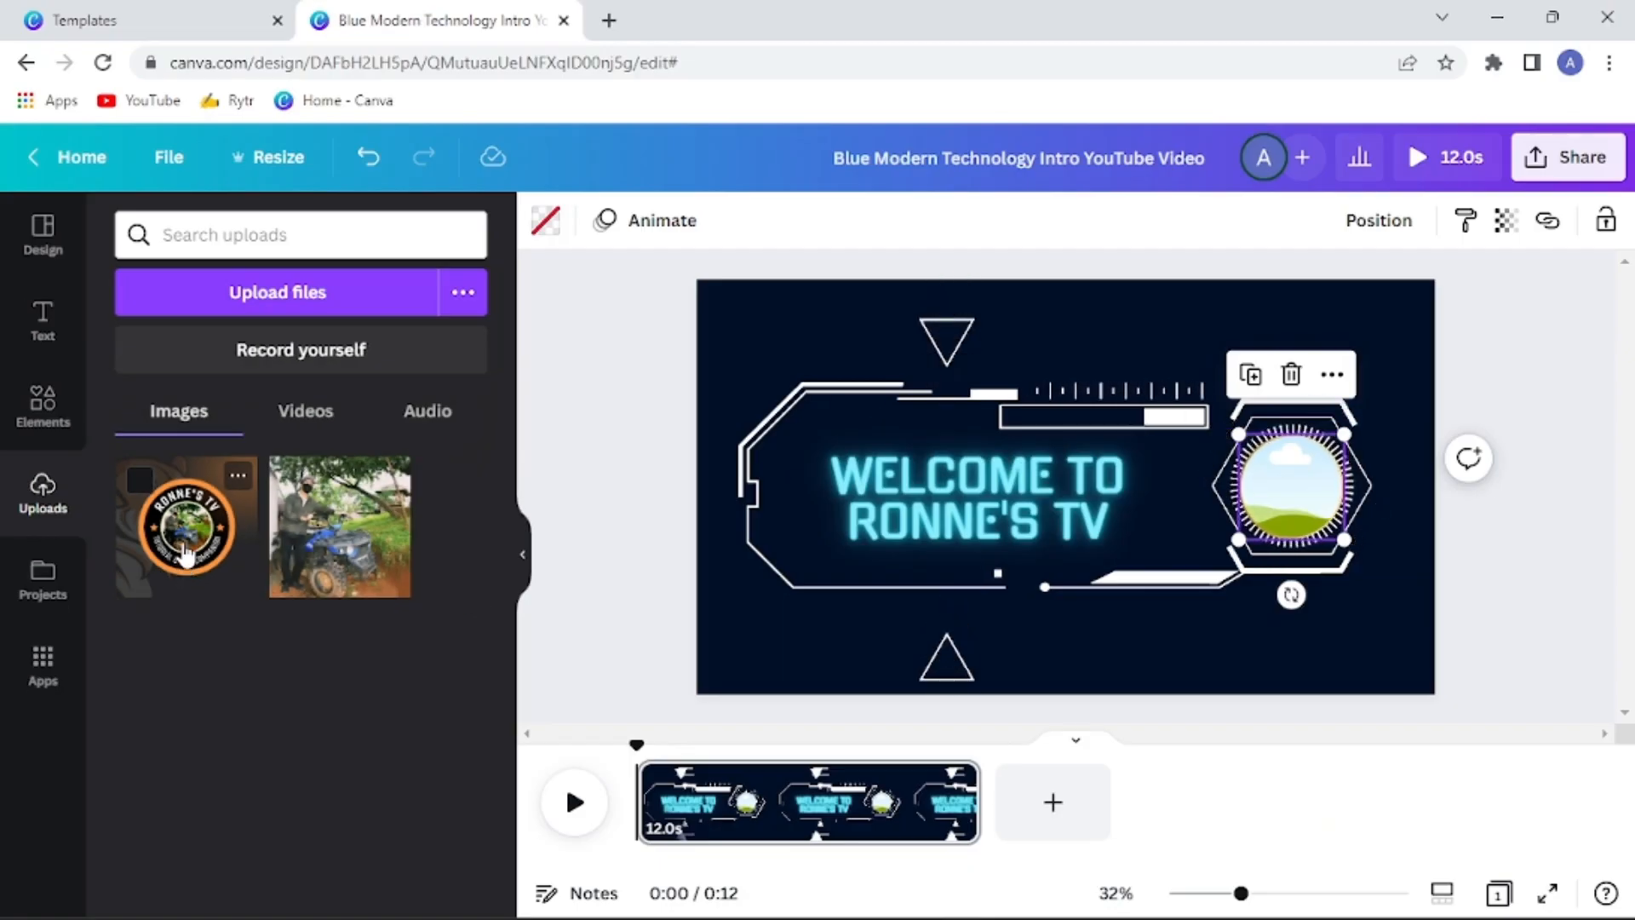
left_click_drag(185, 553, 1290, 473)
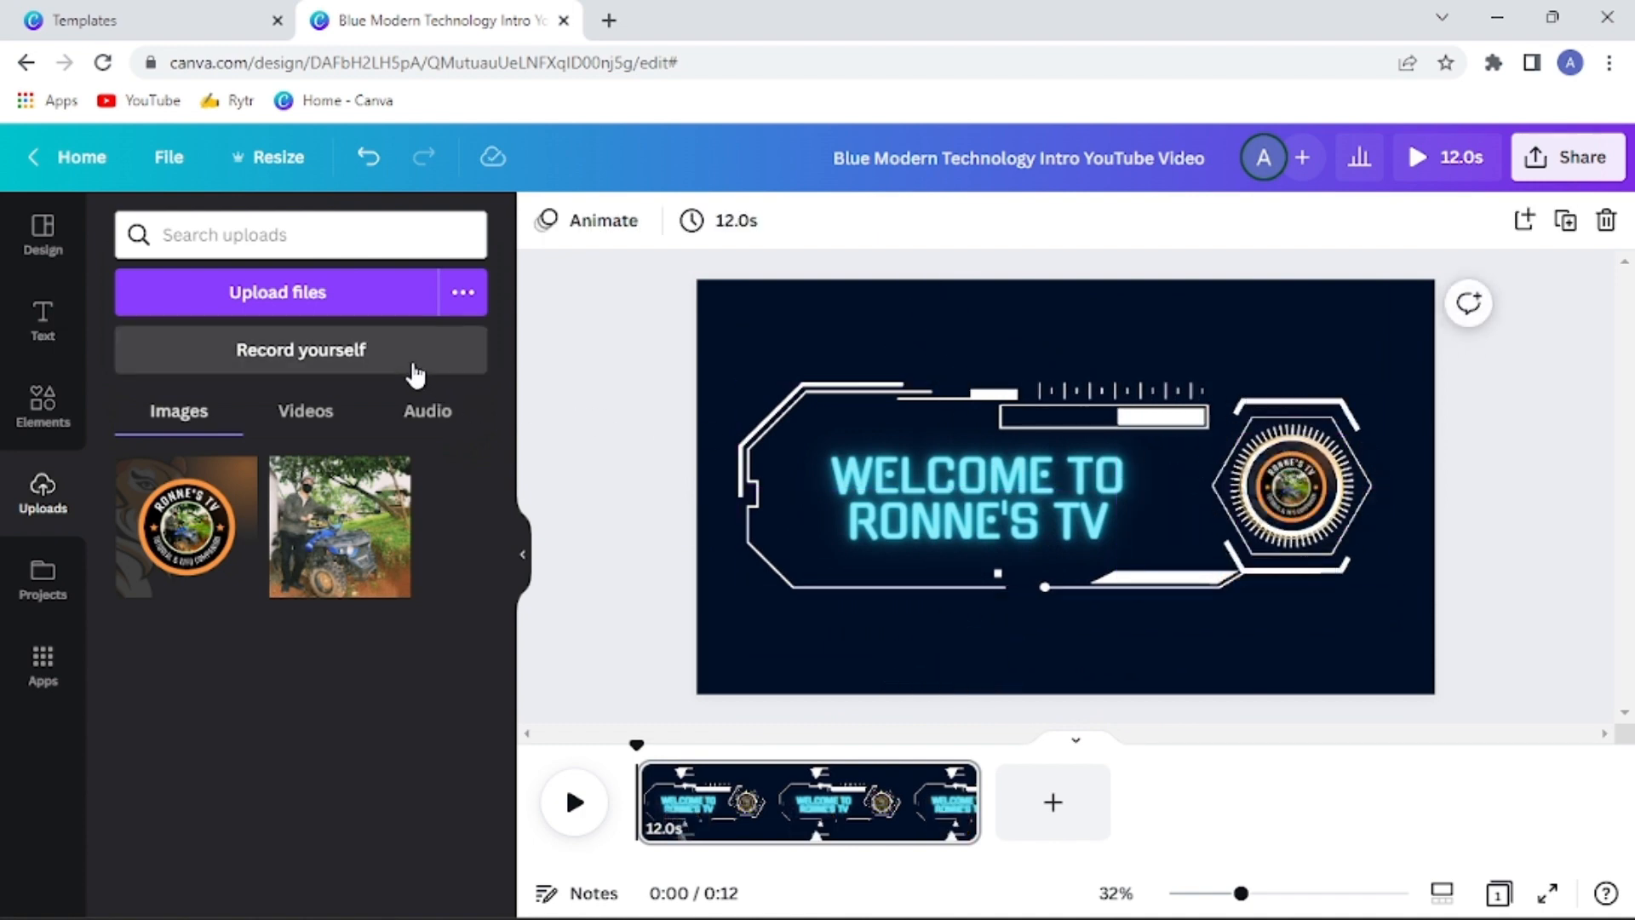
left_click(574, 804)
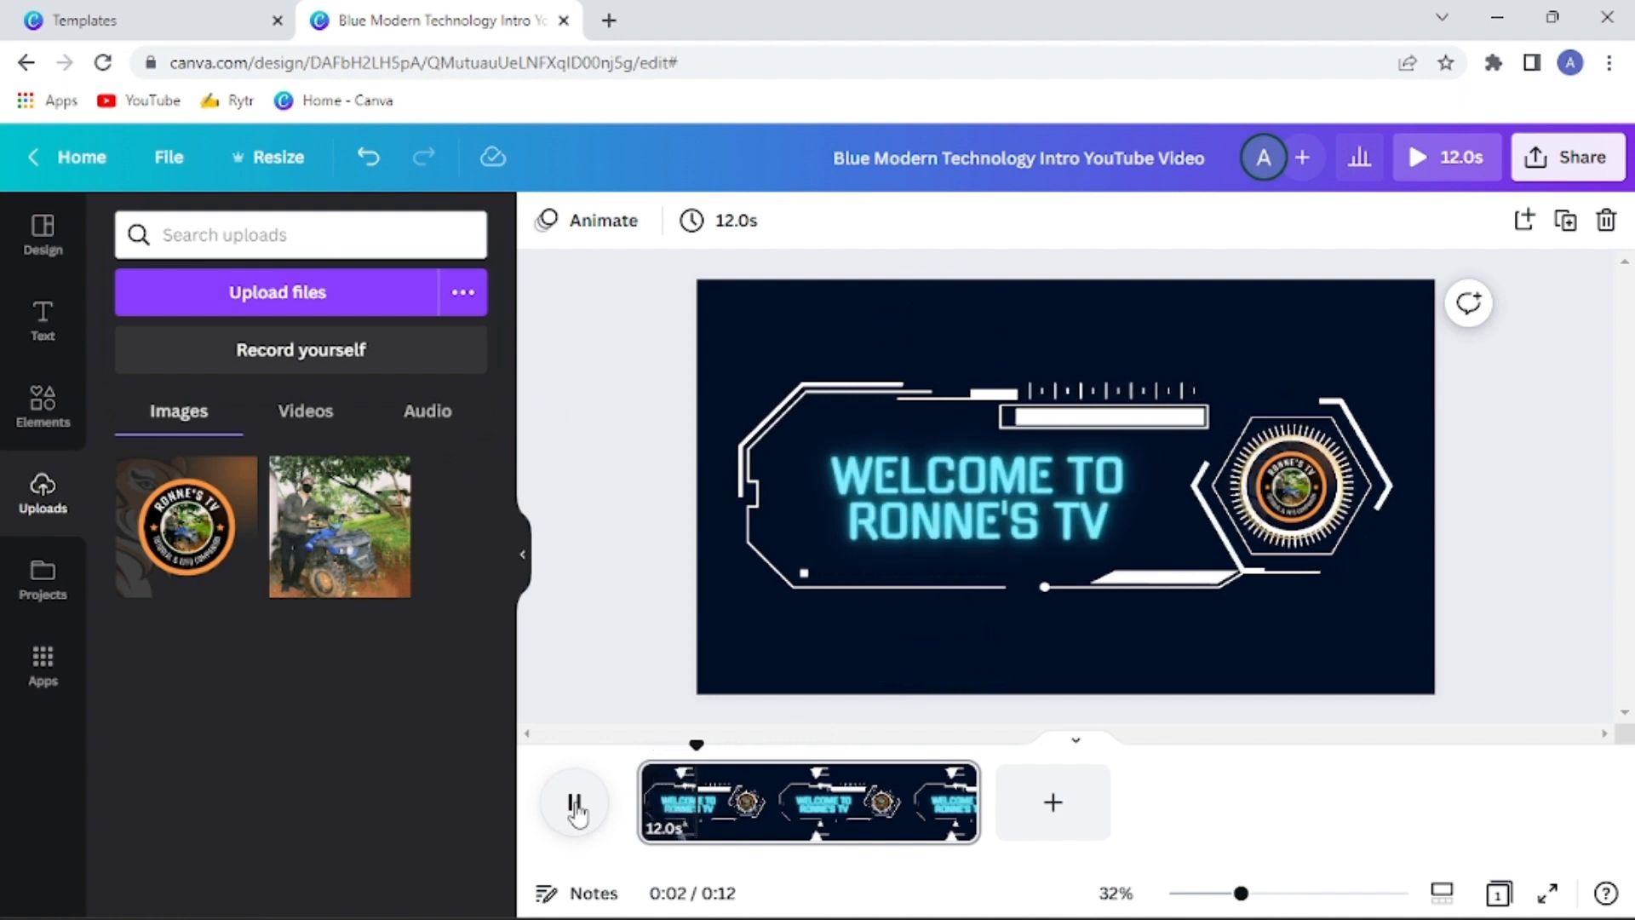
Open Pixabay in a new browser tab and set its search category to Sound Effects
left_click(609, 20)
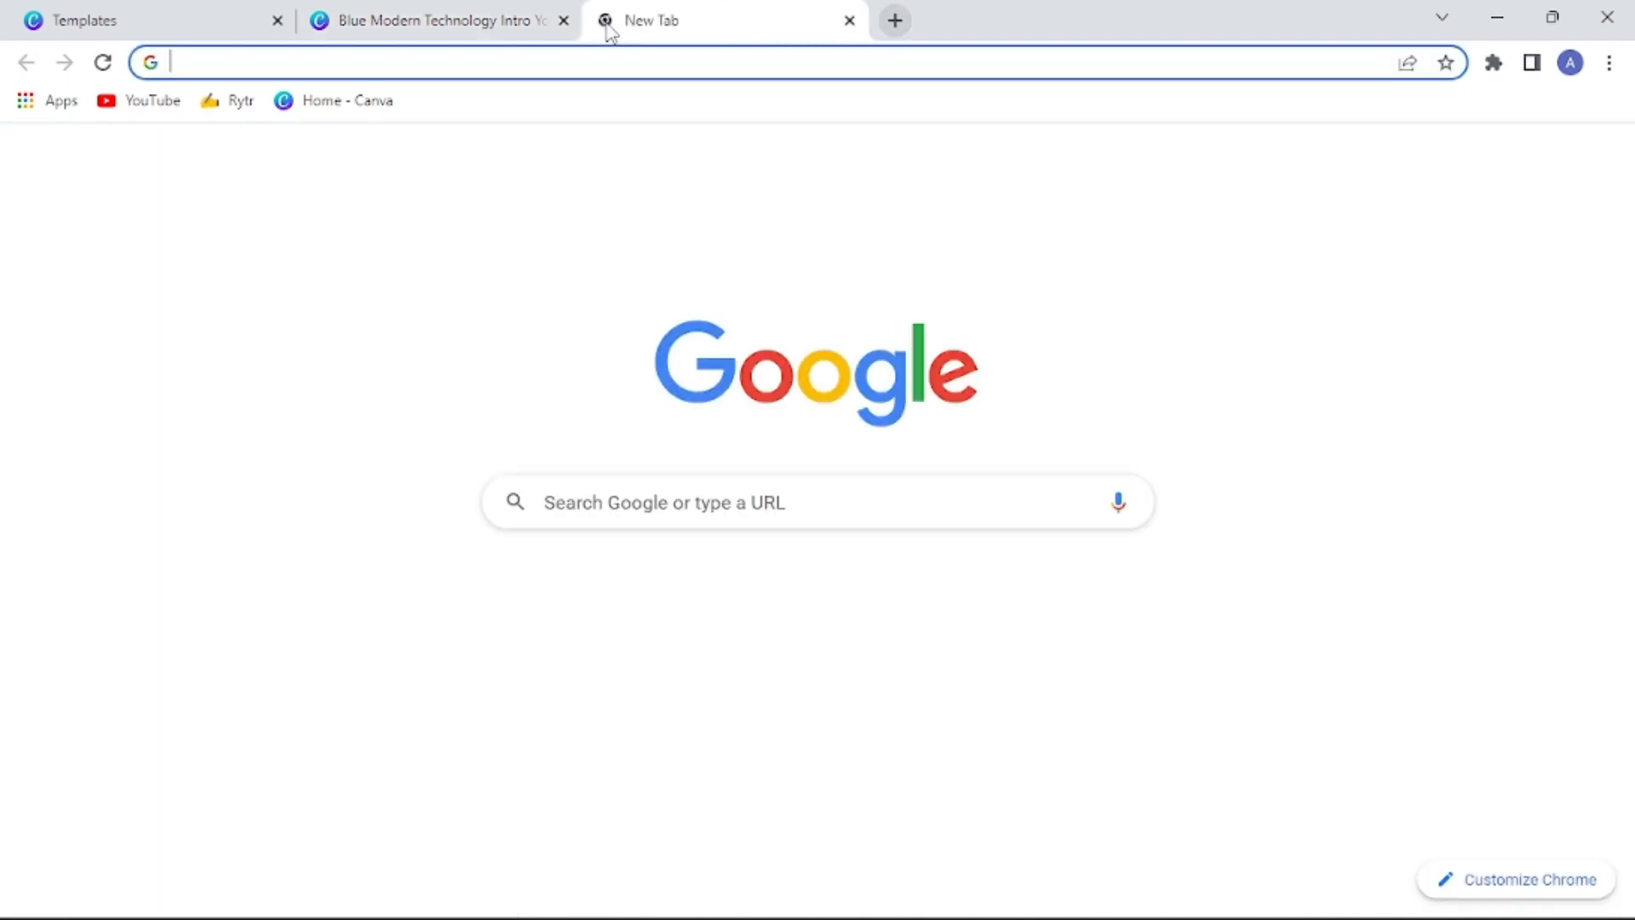
left_click(974, 645)
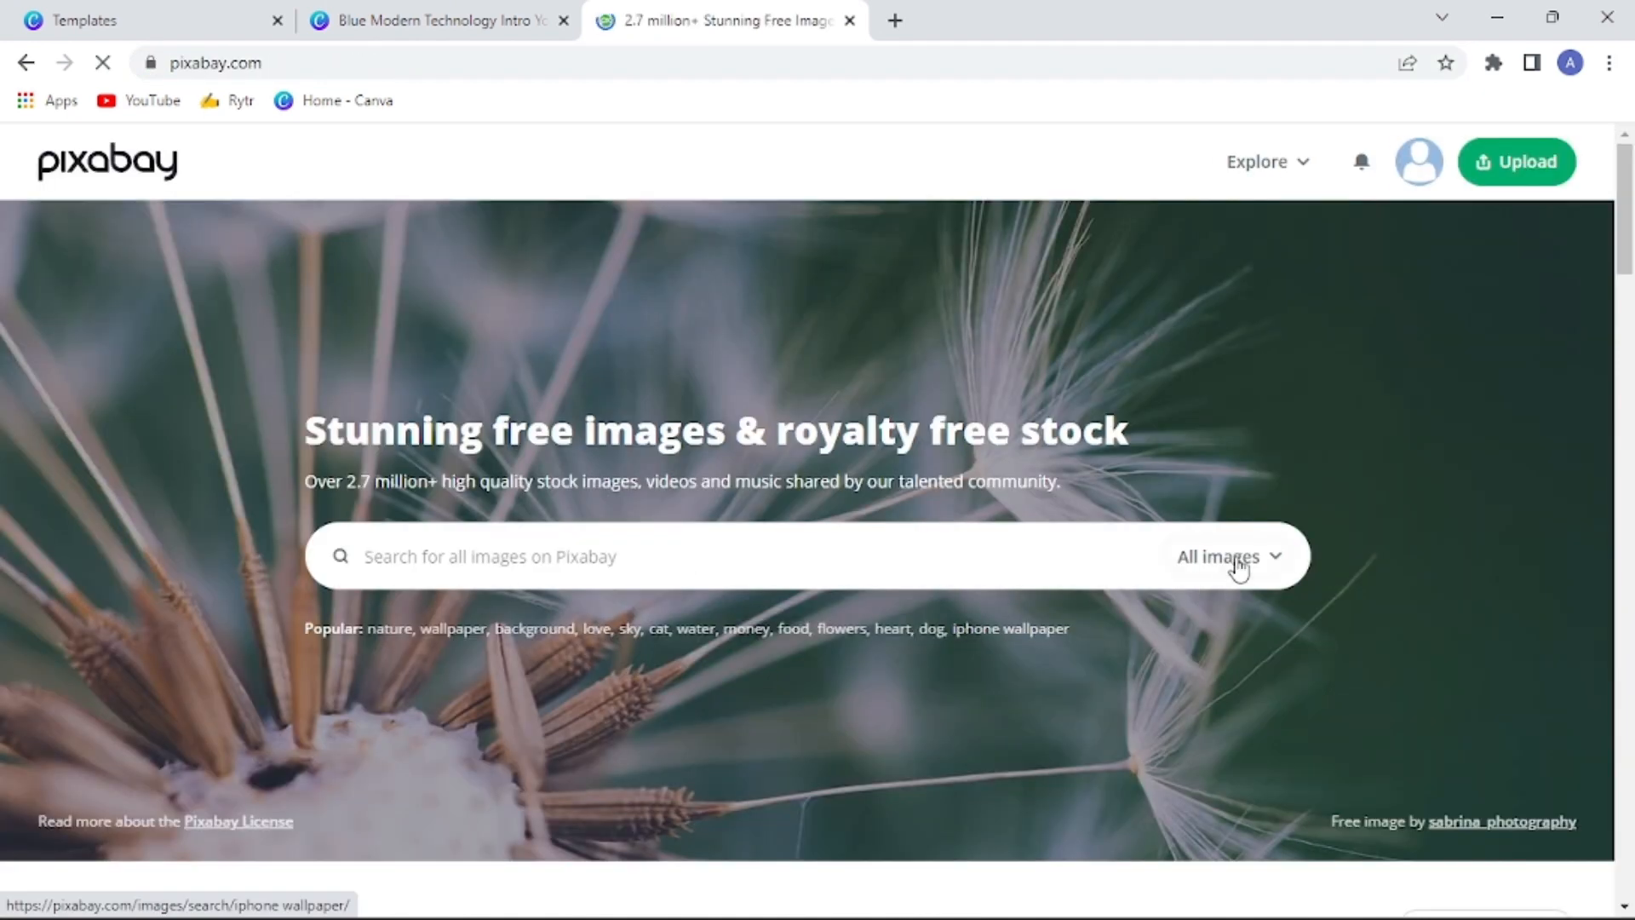
left_click(1269, 561)
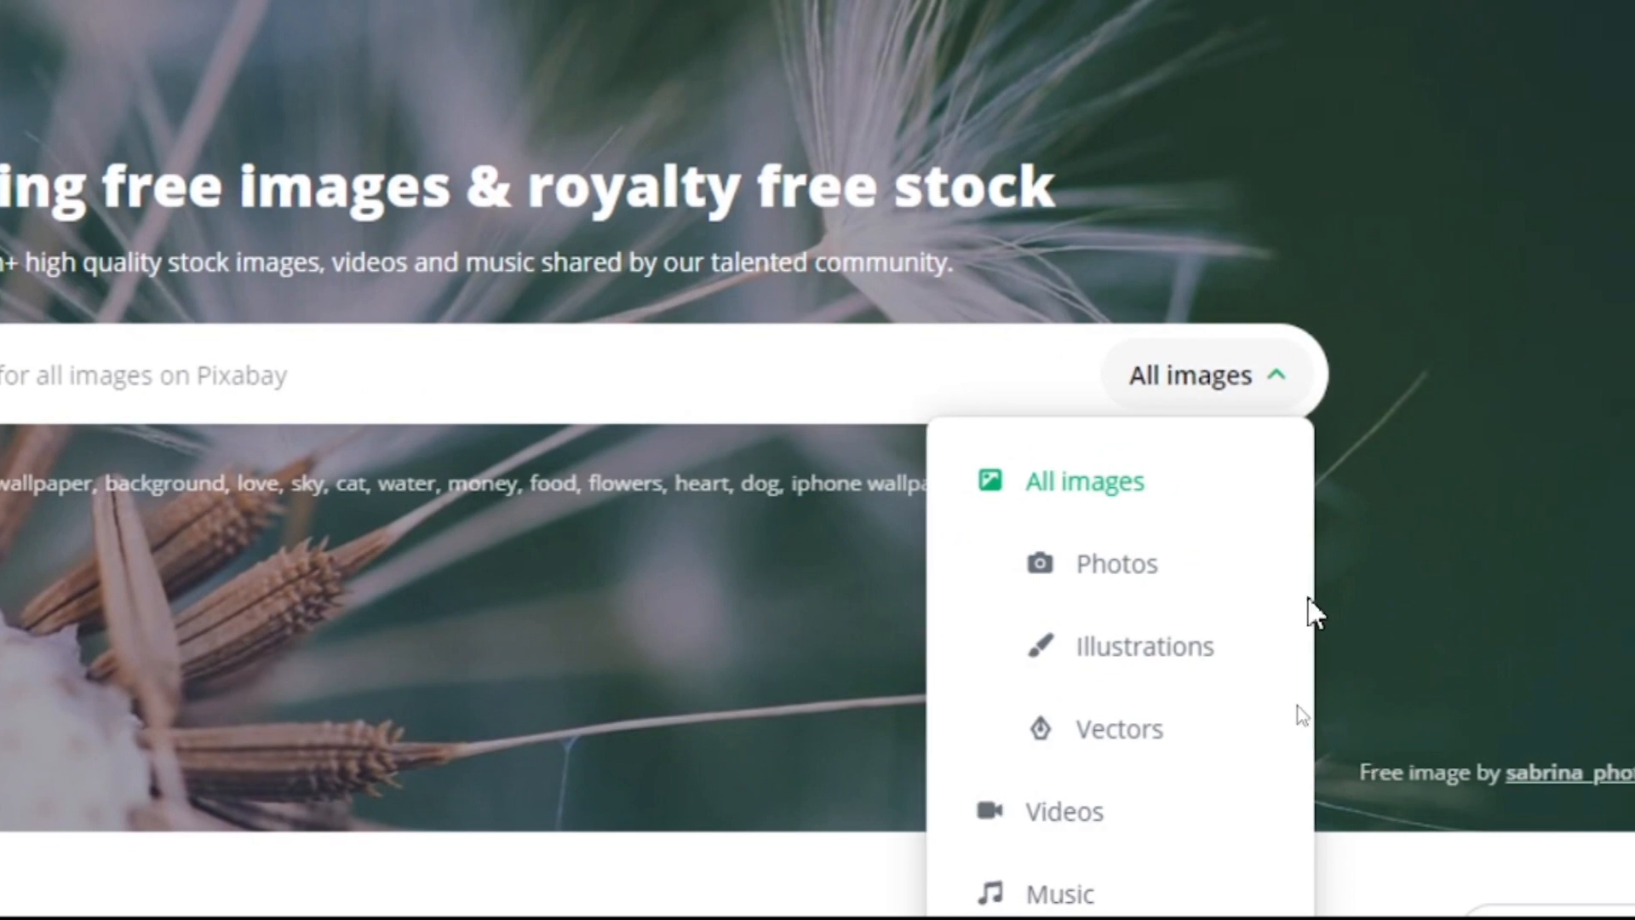
scroll(1308, 613, "down", 12)
scroll(1163, 339, "down", 2)
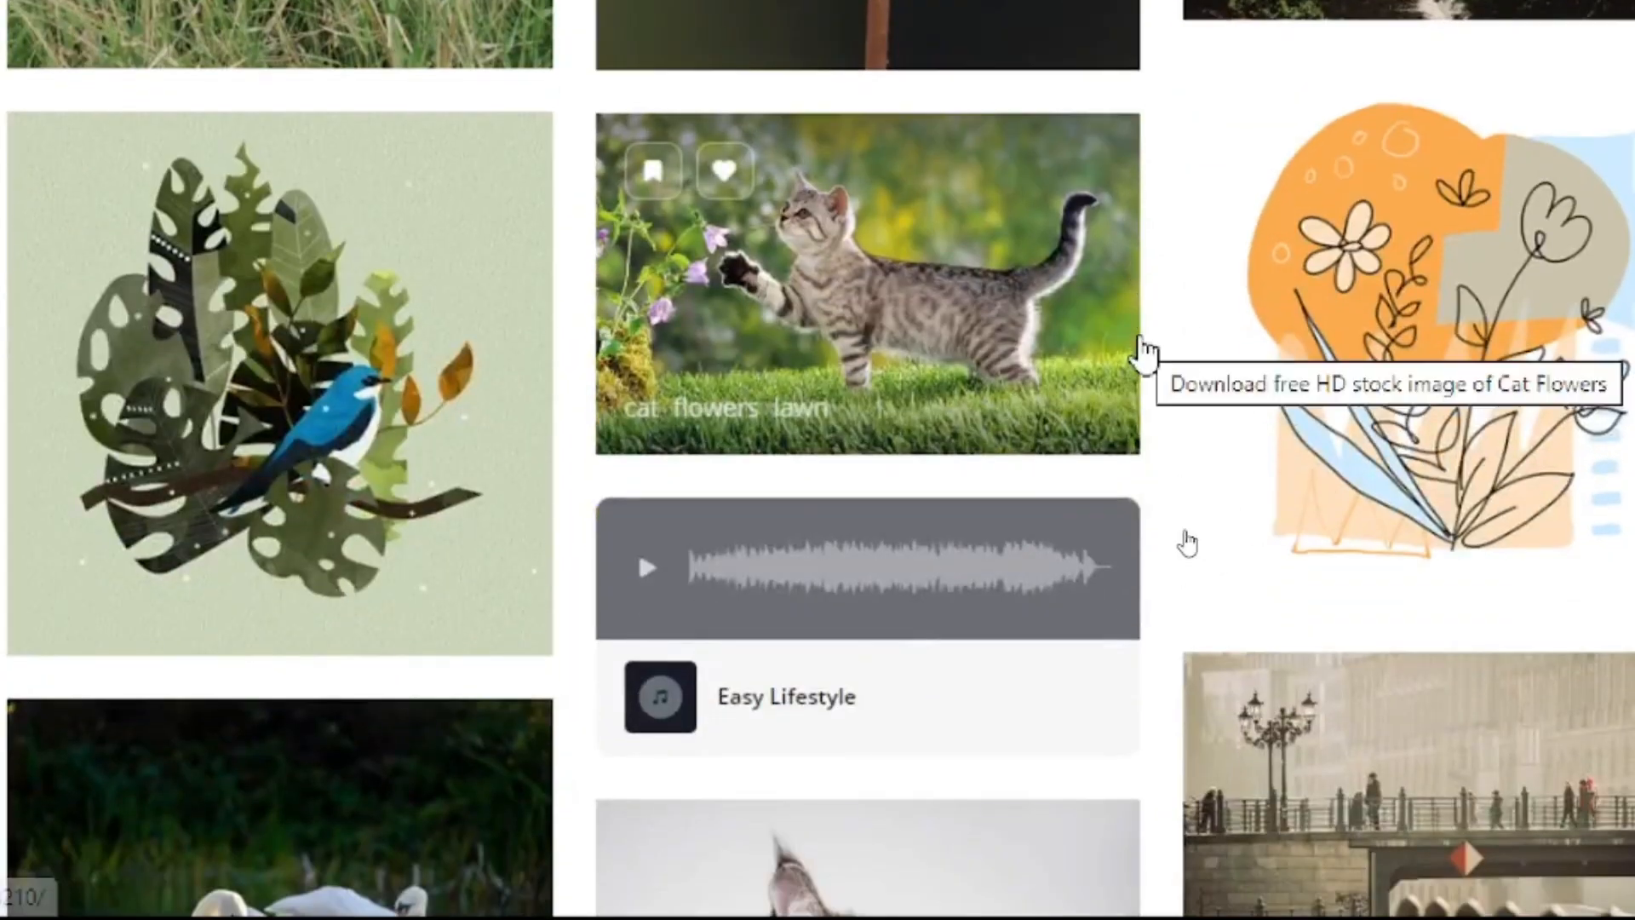
scroll(1142, 355, "up", 8)
scroll(1144, 341, "up", 2)
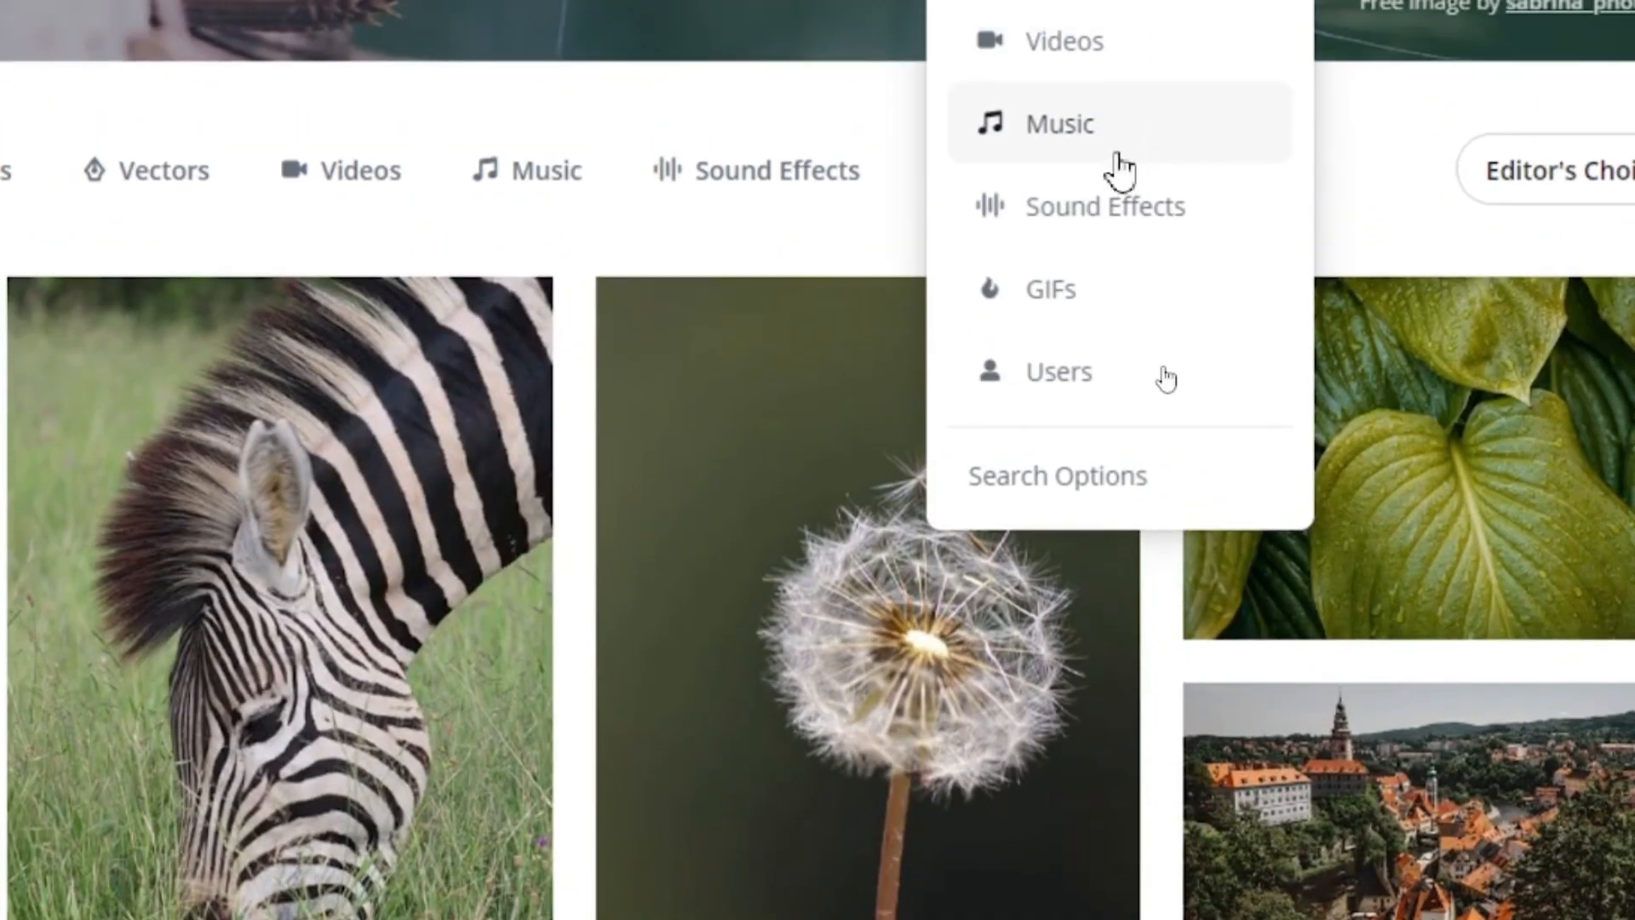
left_click(1098, 214)
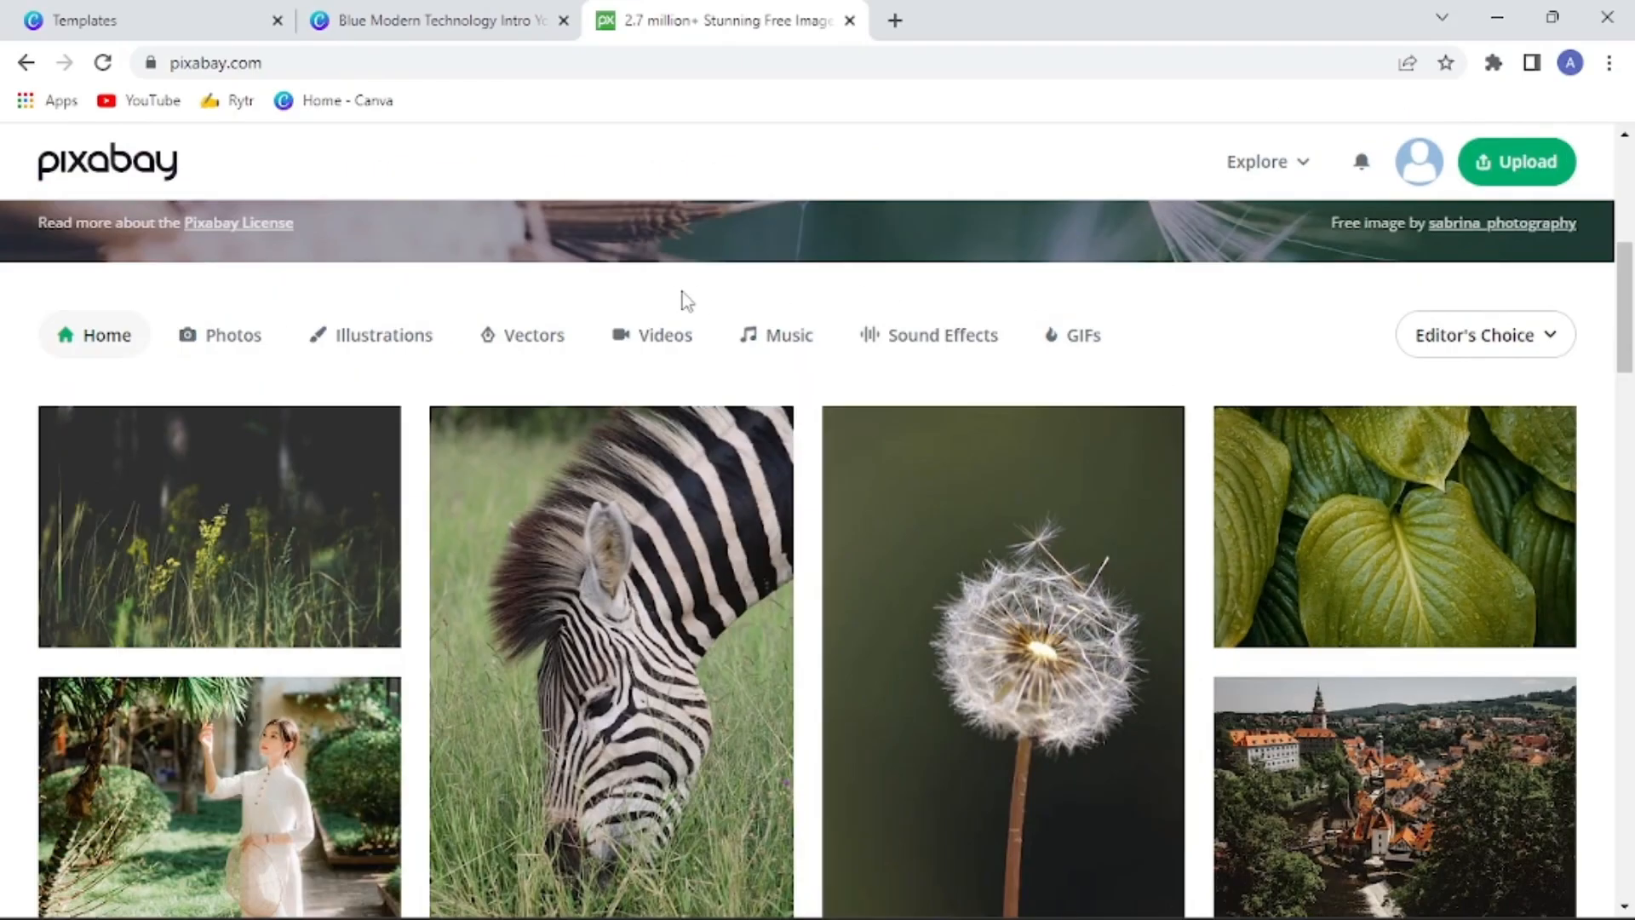
scroll(1576, 400, "up", 7)
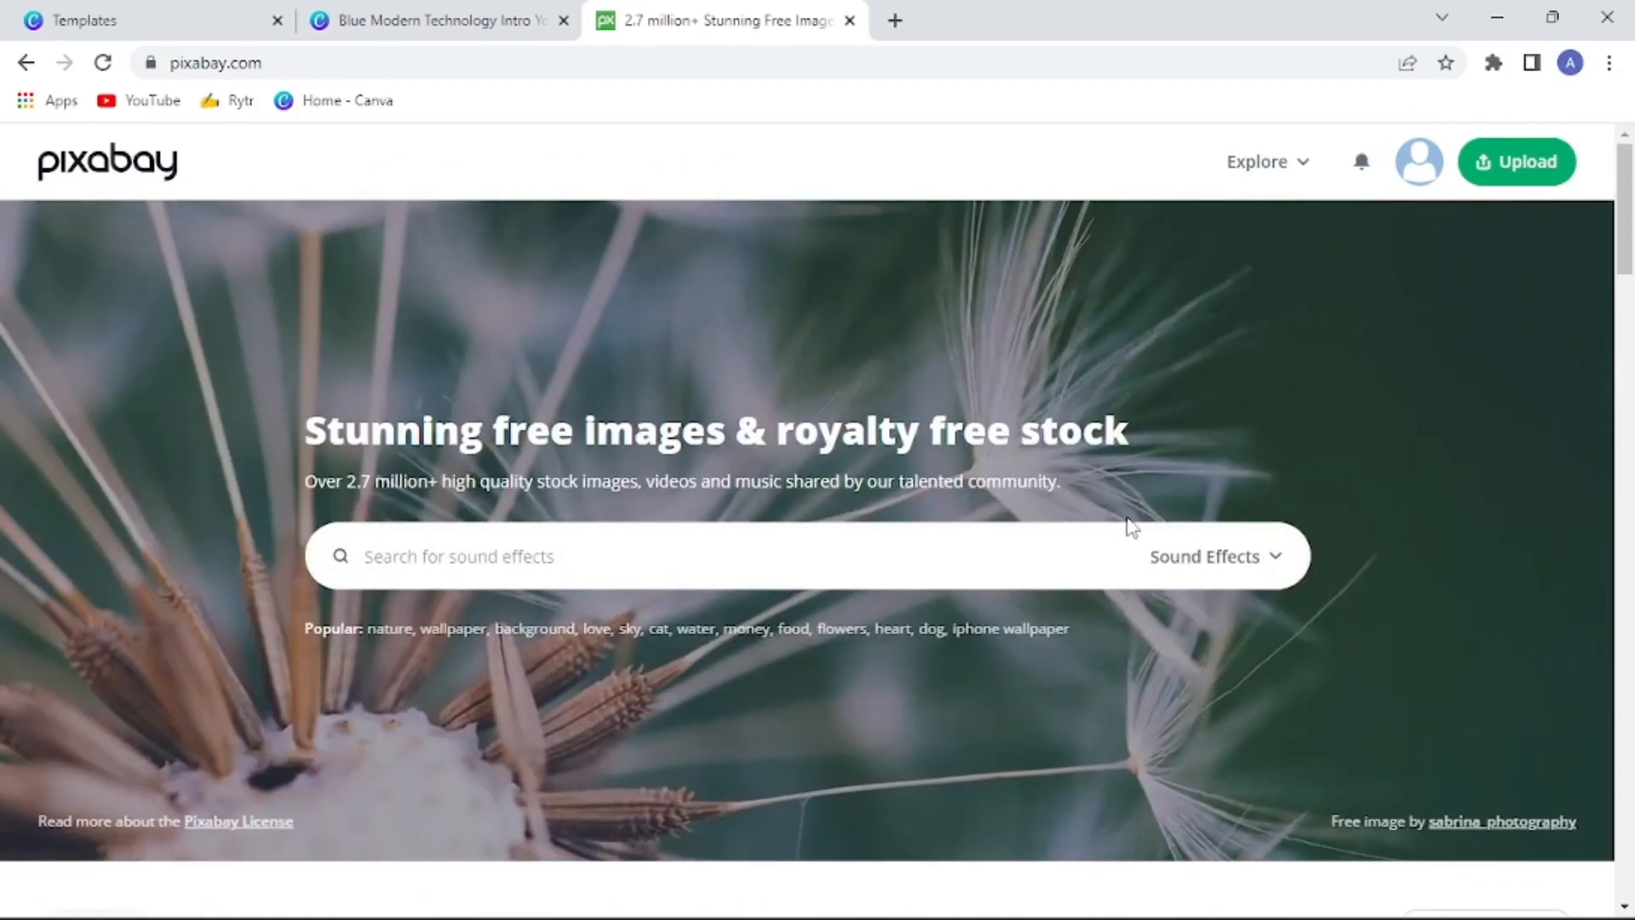
Search the sound effects for "futuristic" and download the 13-second Blockbuster Logo track
left_click(941, 544)
type("f")
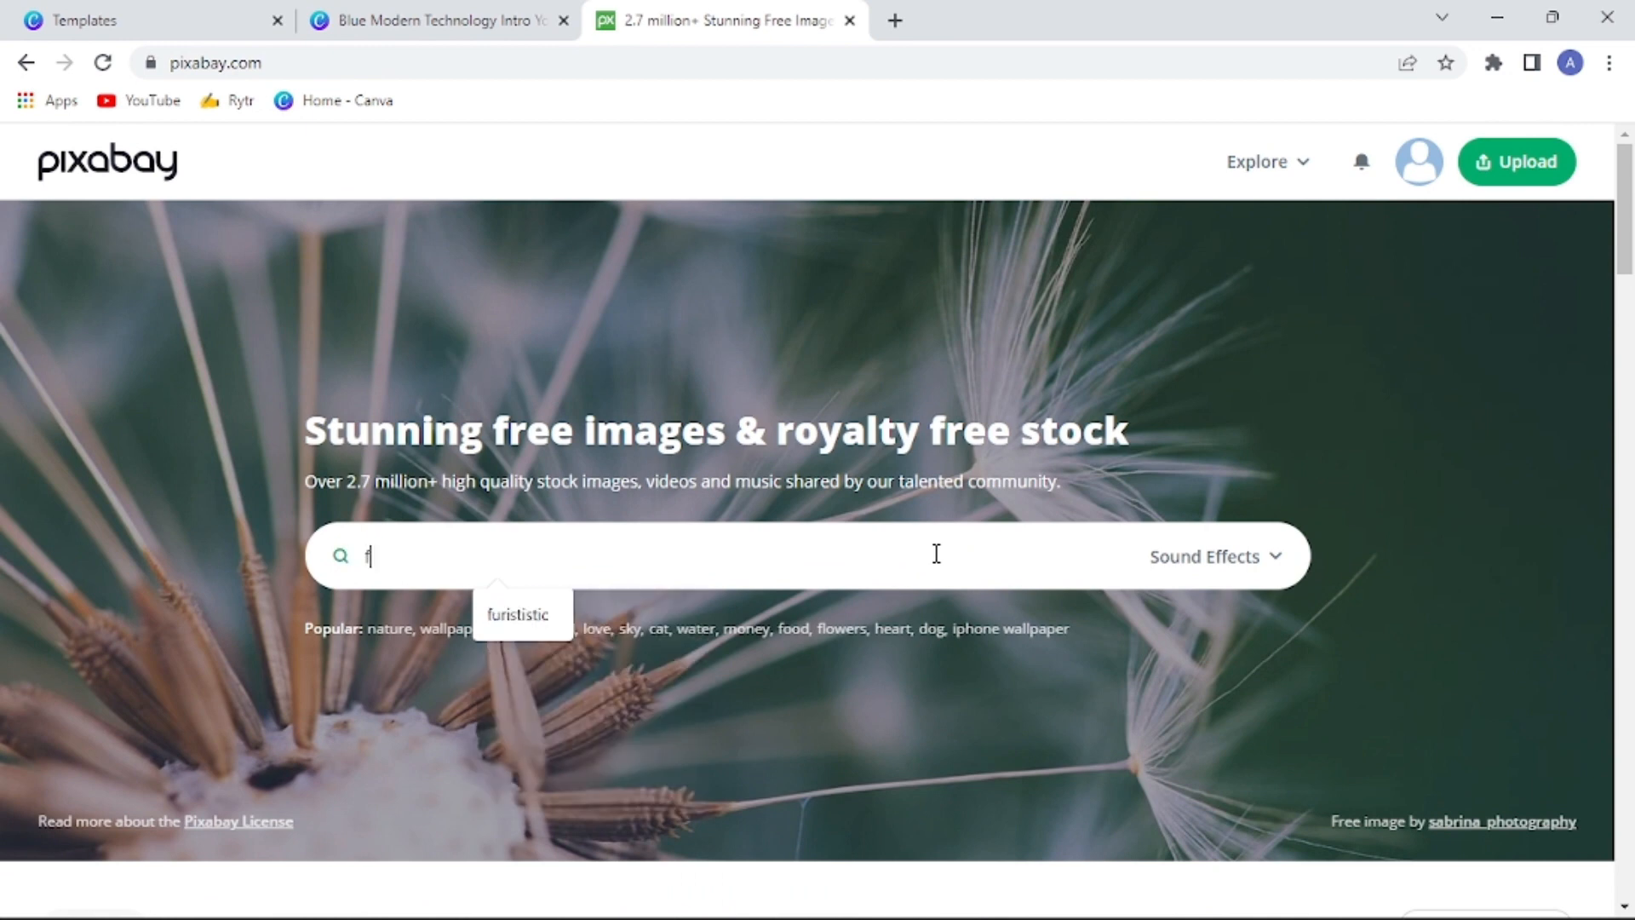
type("utu")
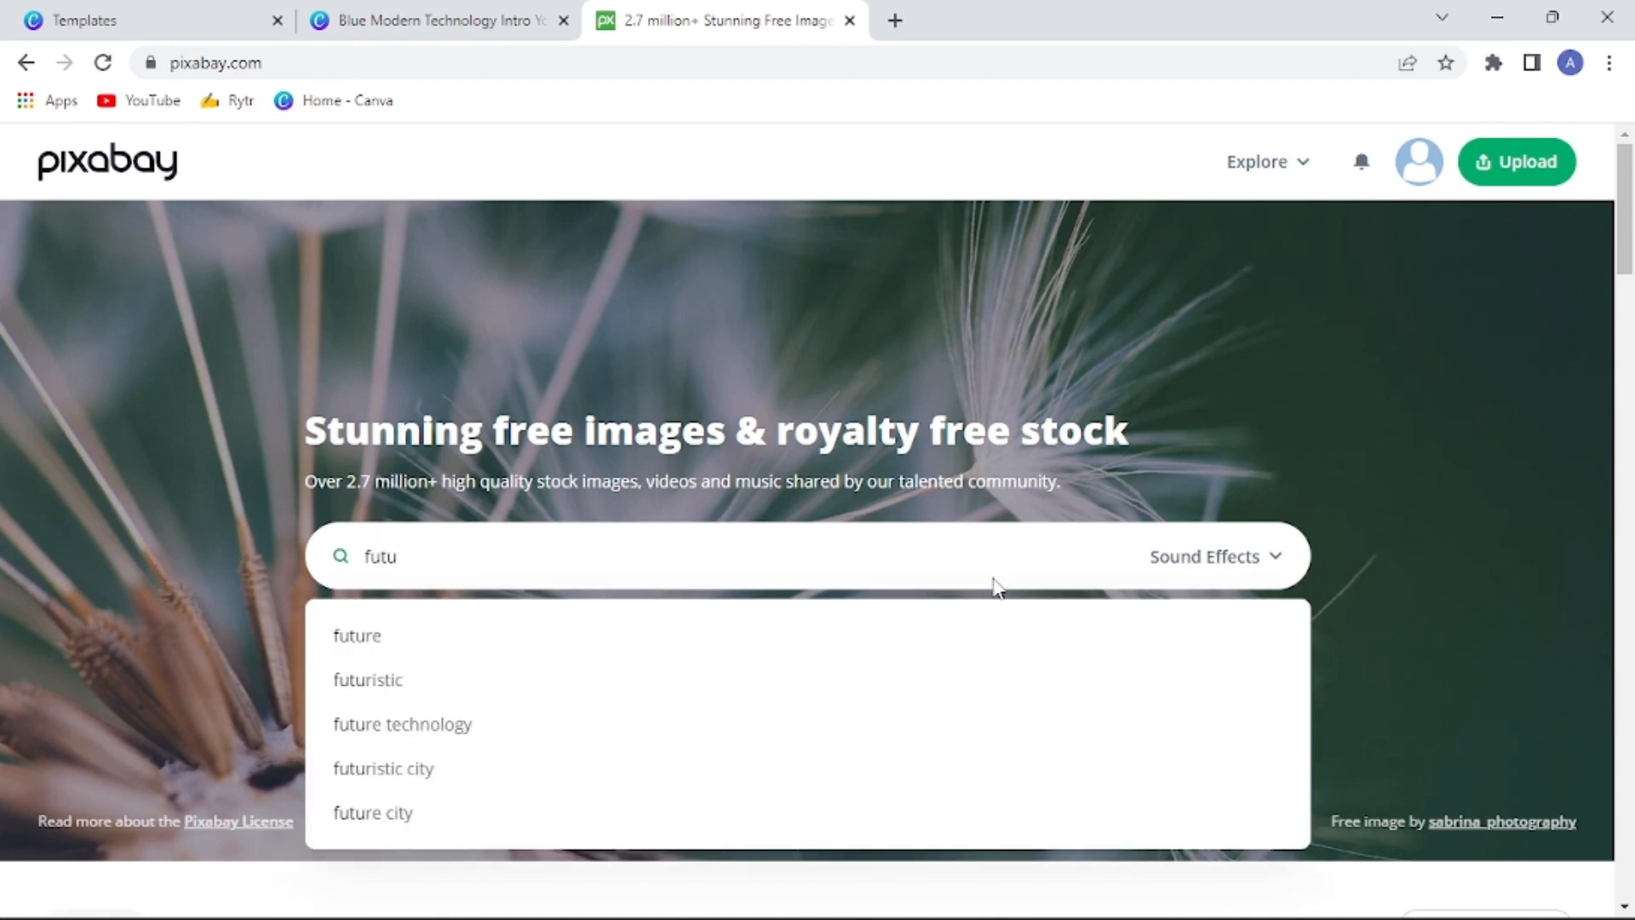
left_click(408, 698)
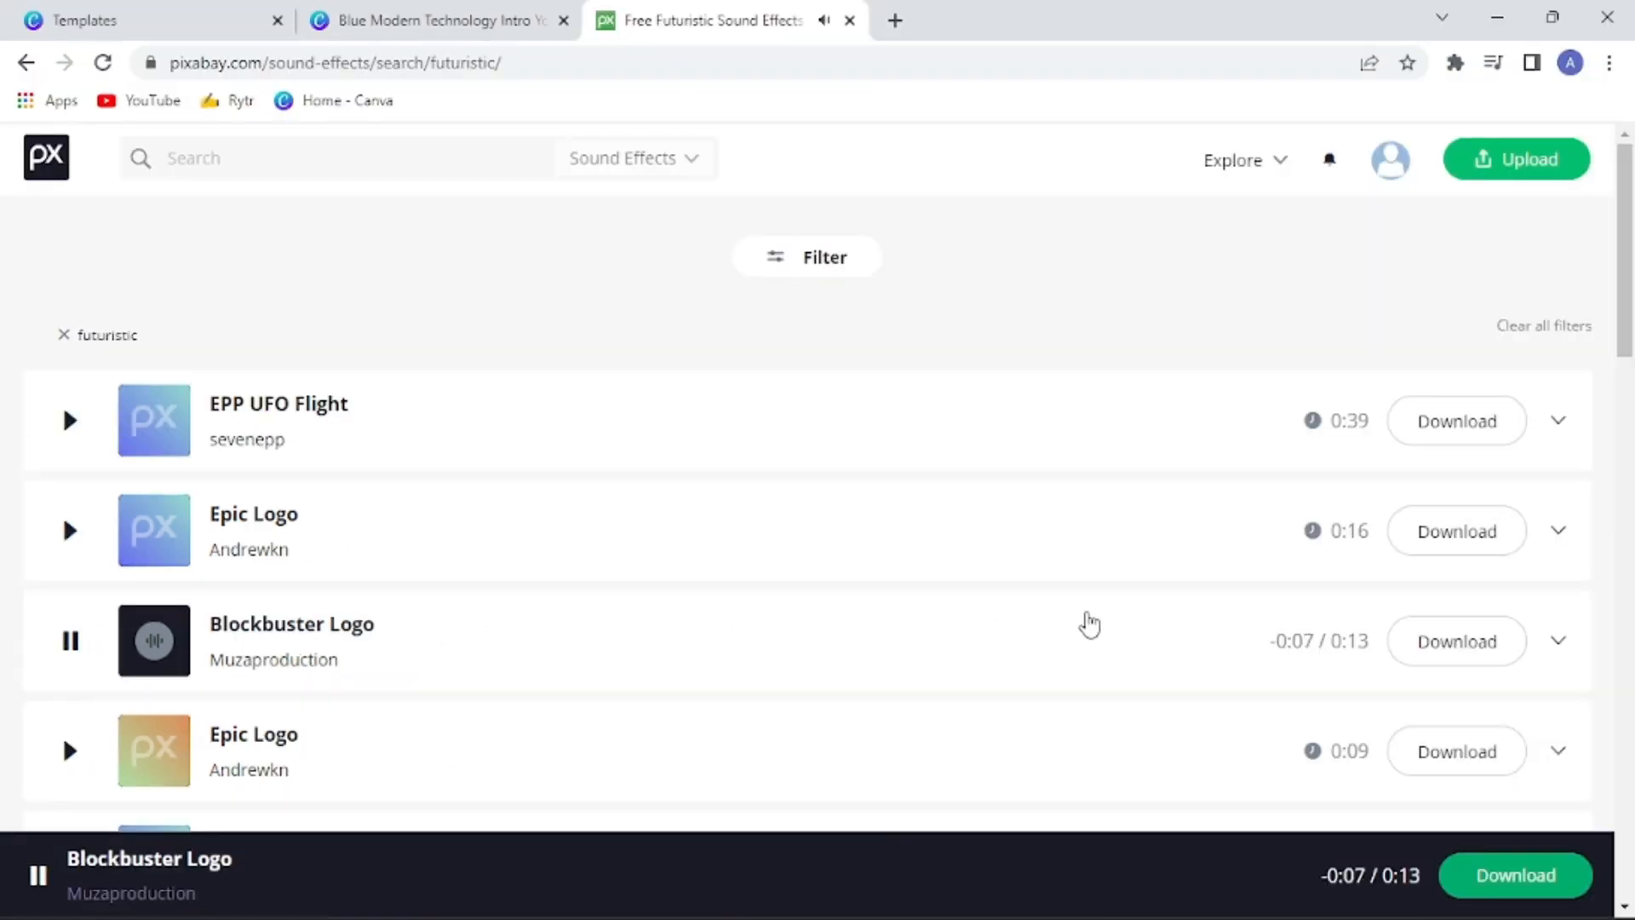
left_click(1442, 644)
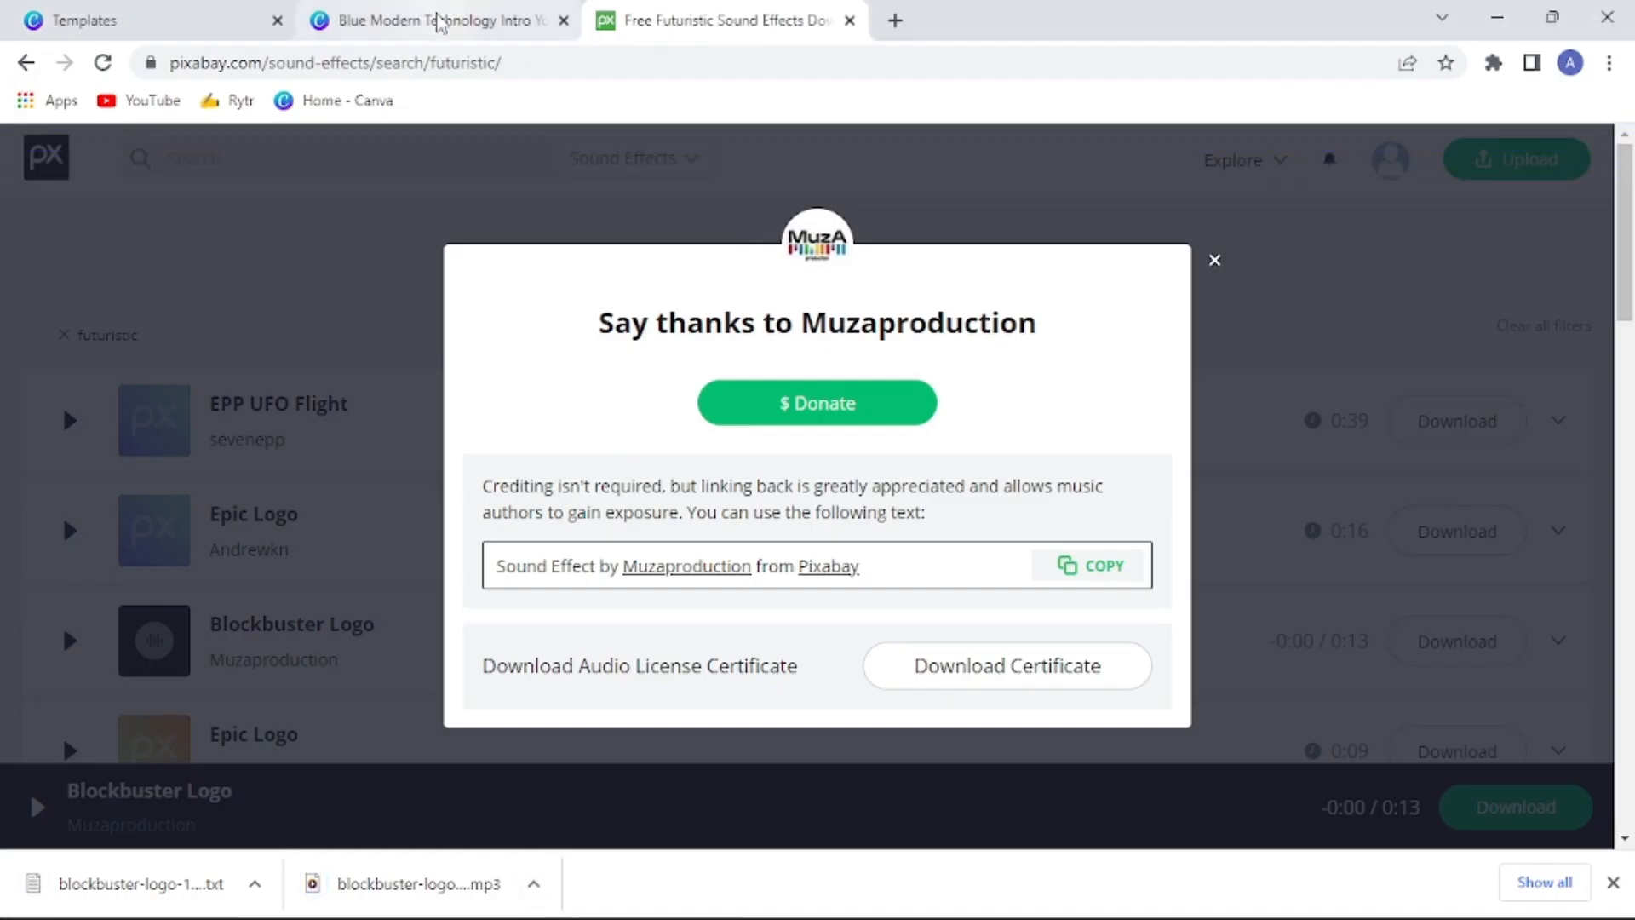
Switch back to the Canva design and upload the audio file blockbuster-logo-13085
left_click(438, 26)
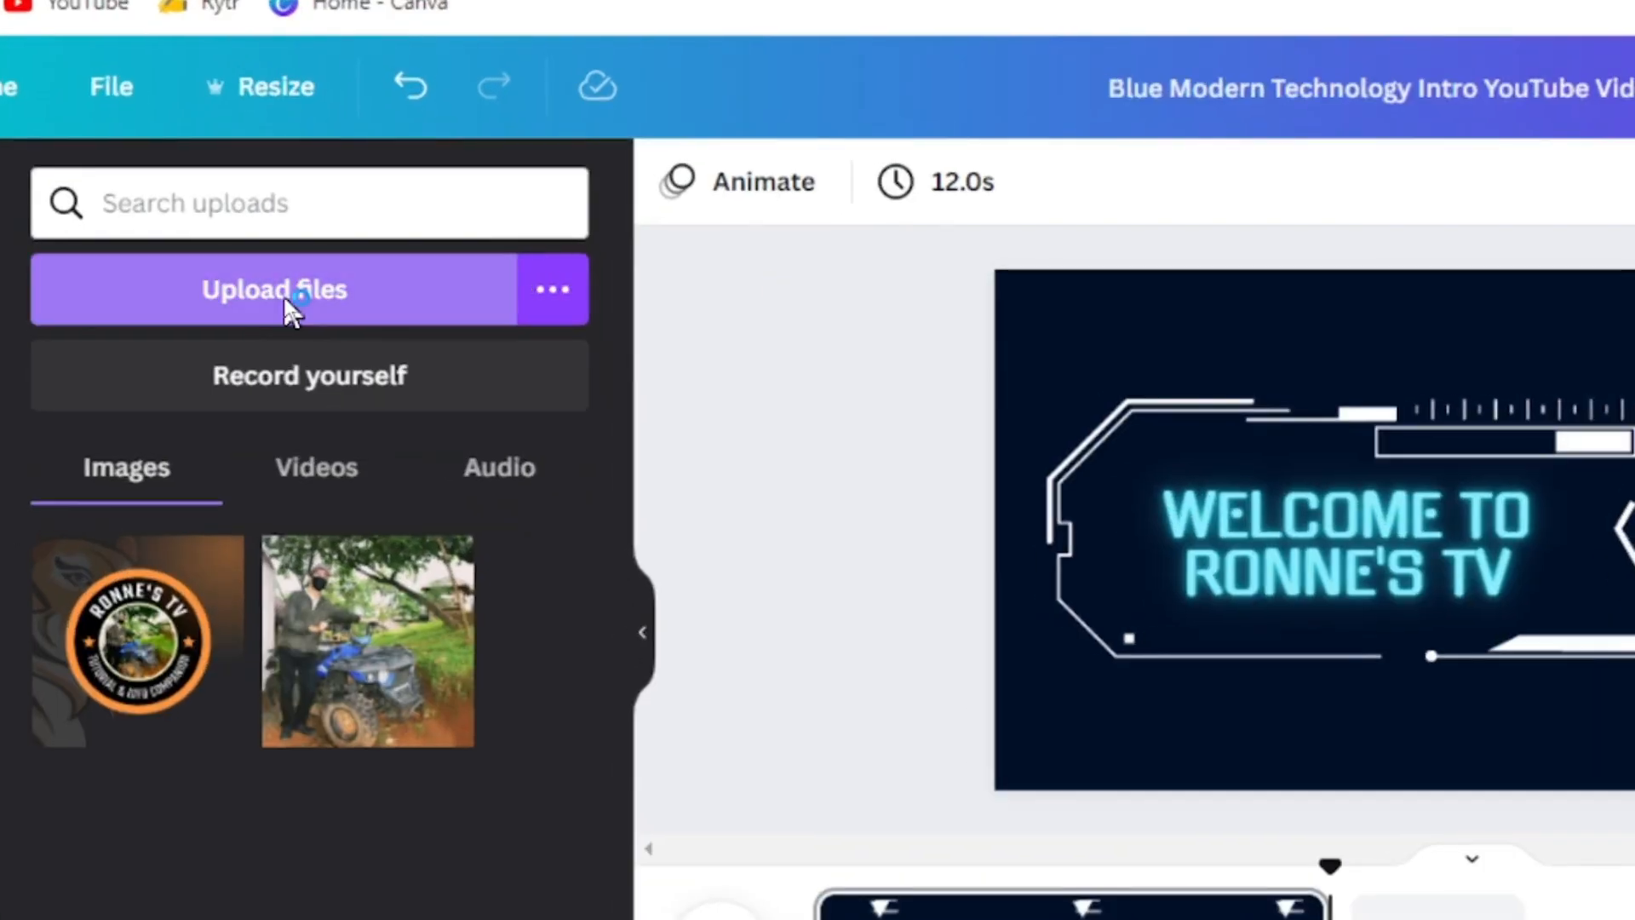
left_click(287, 307)
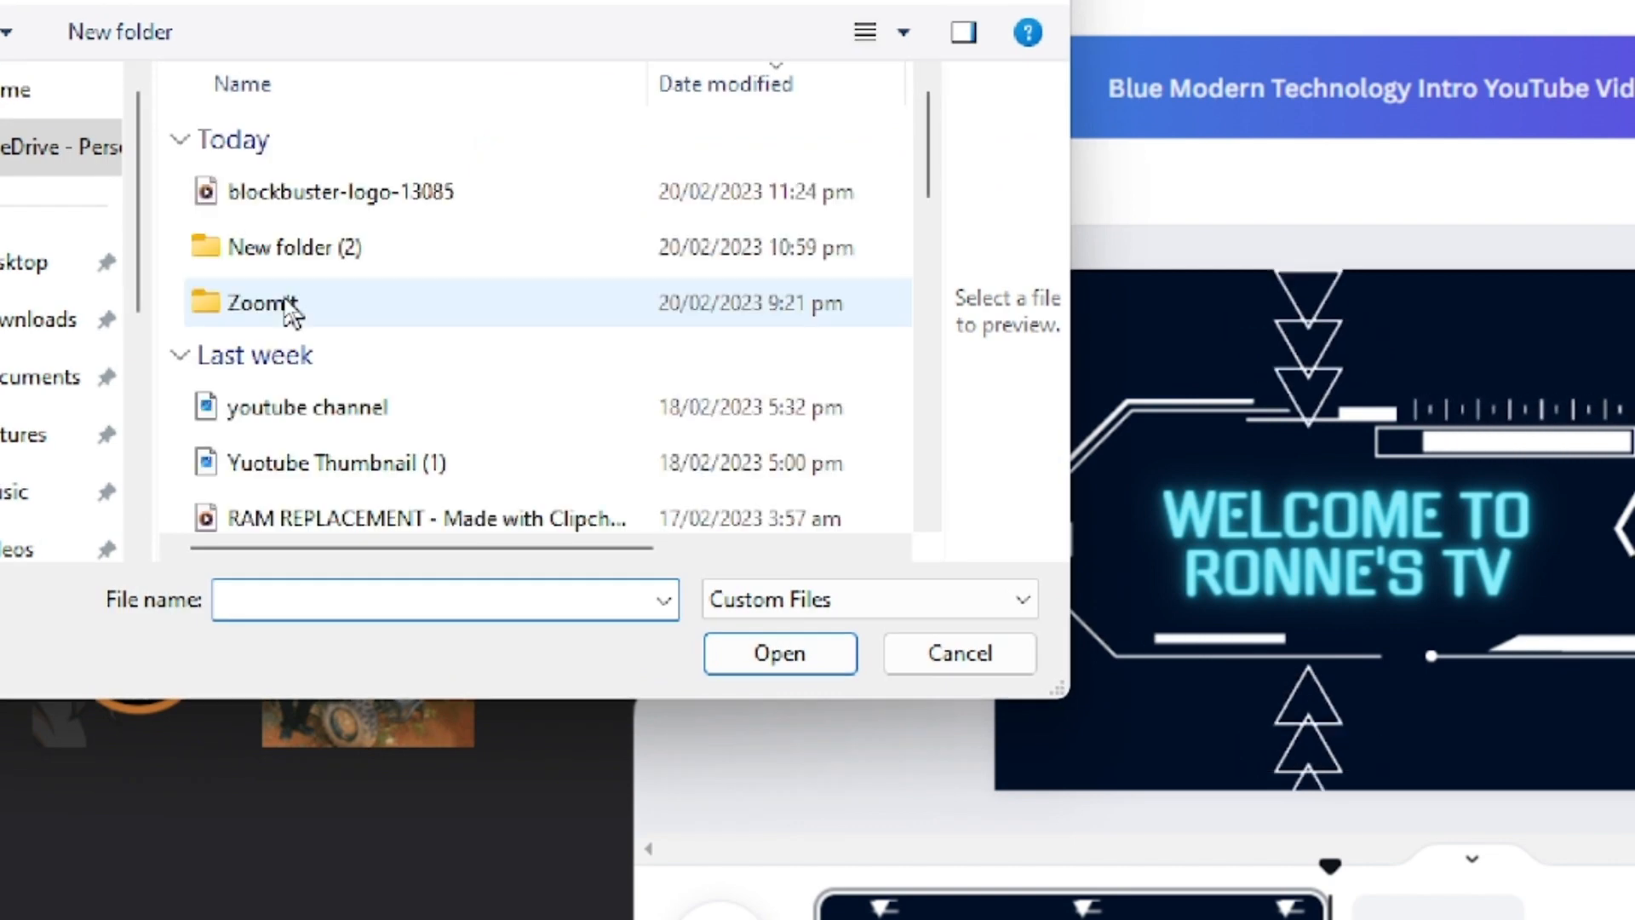
left_click(348, 201)
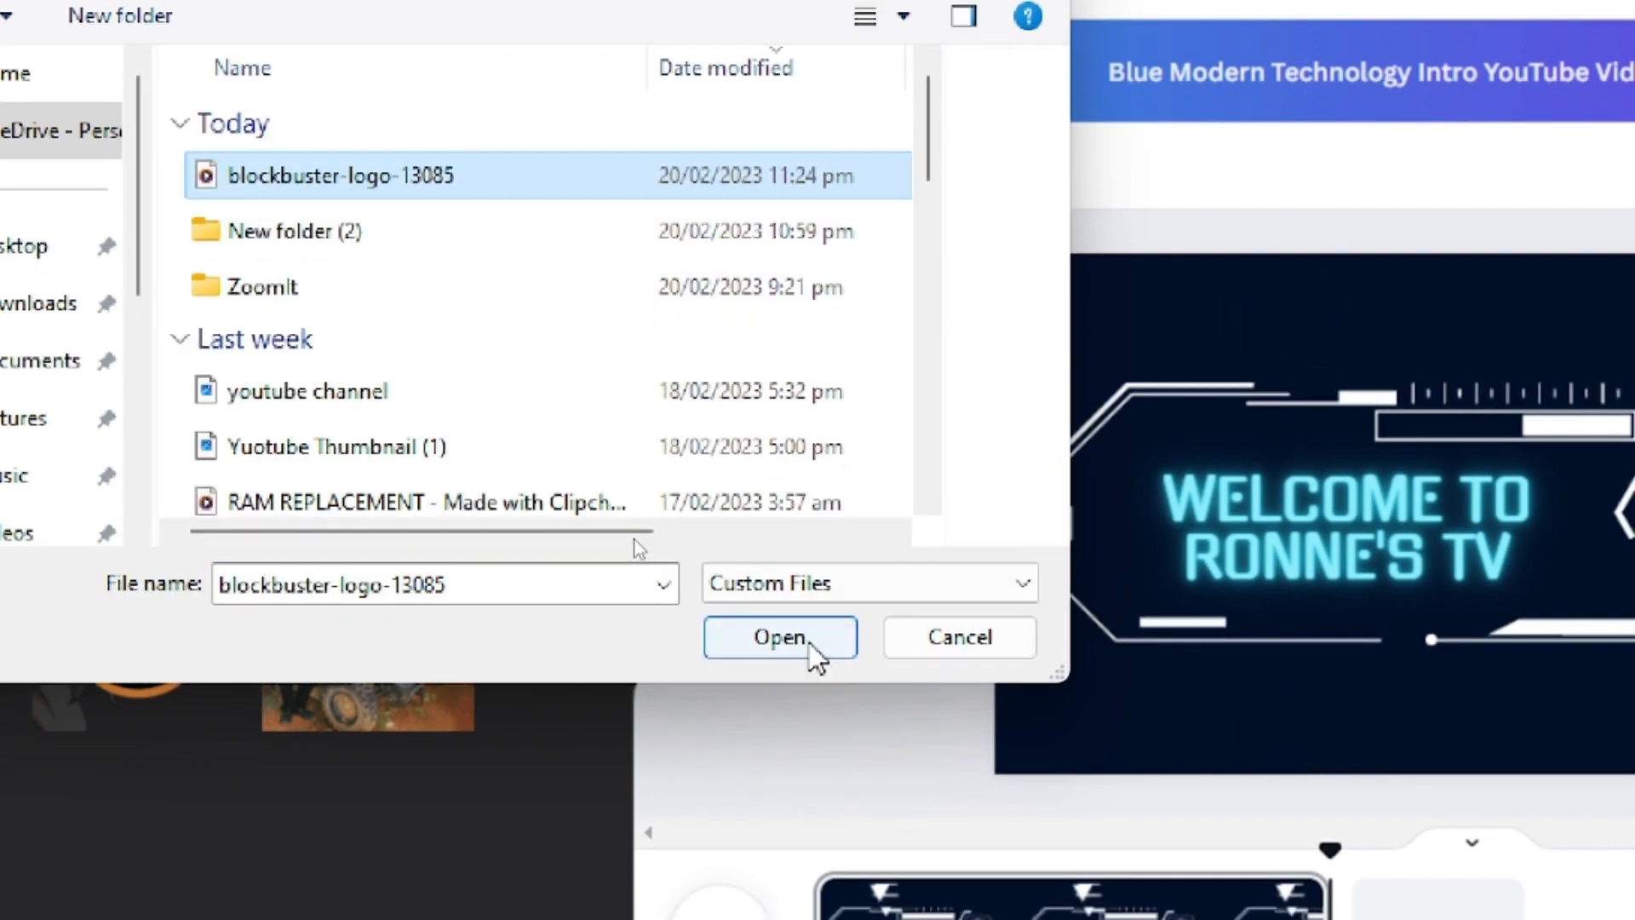
left_click(780, 653)
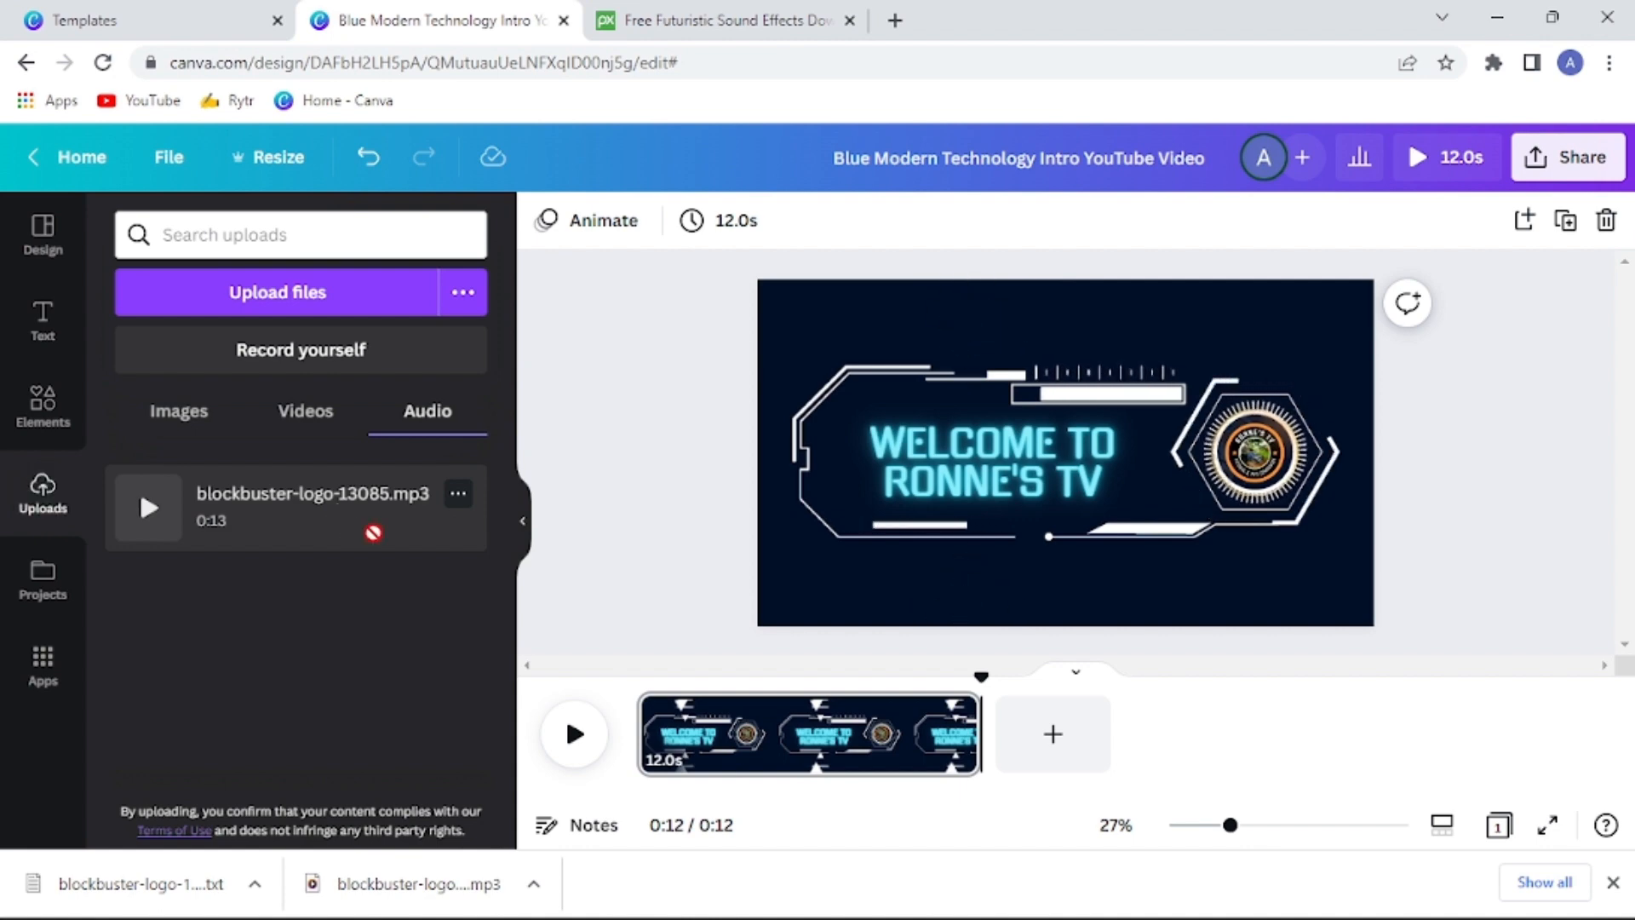
Add blockbuster-logo-13085.mp3 to the timeline and align its start with the beginning of the video
left_click_drag(373, 532, 663, 758)
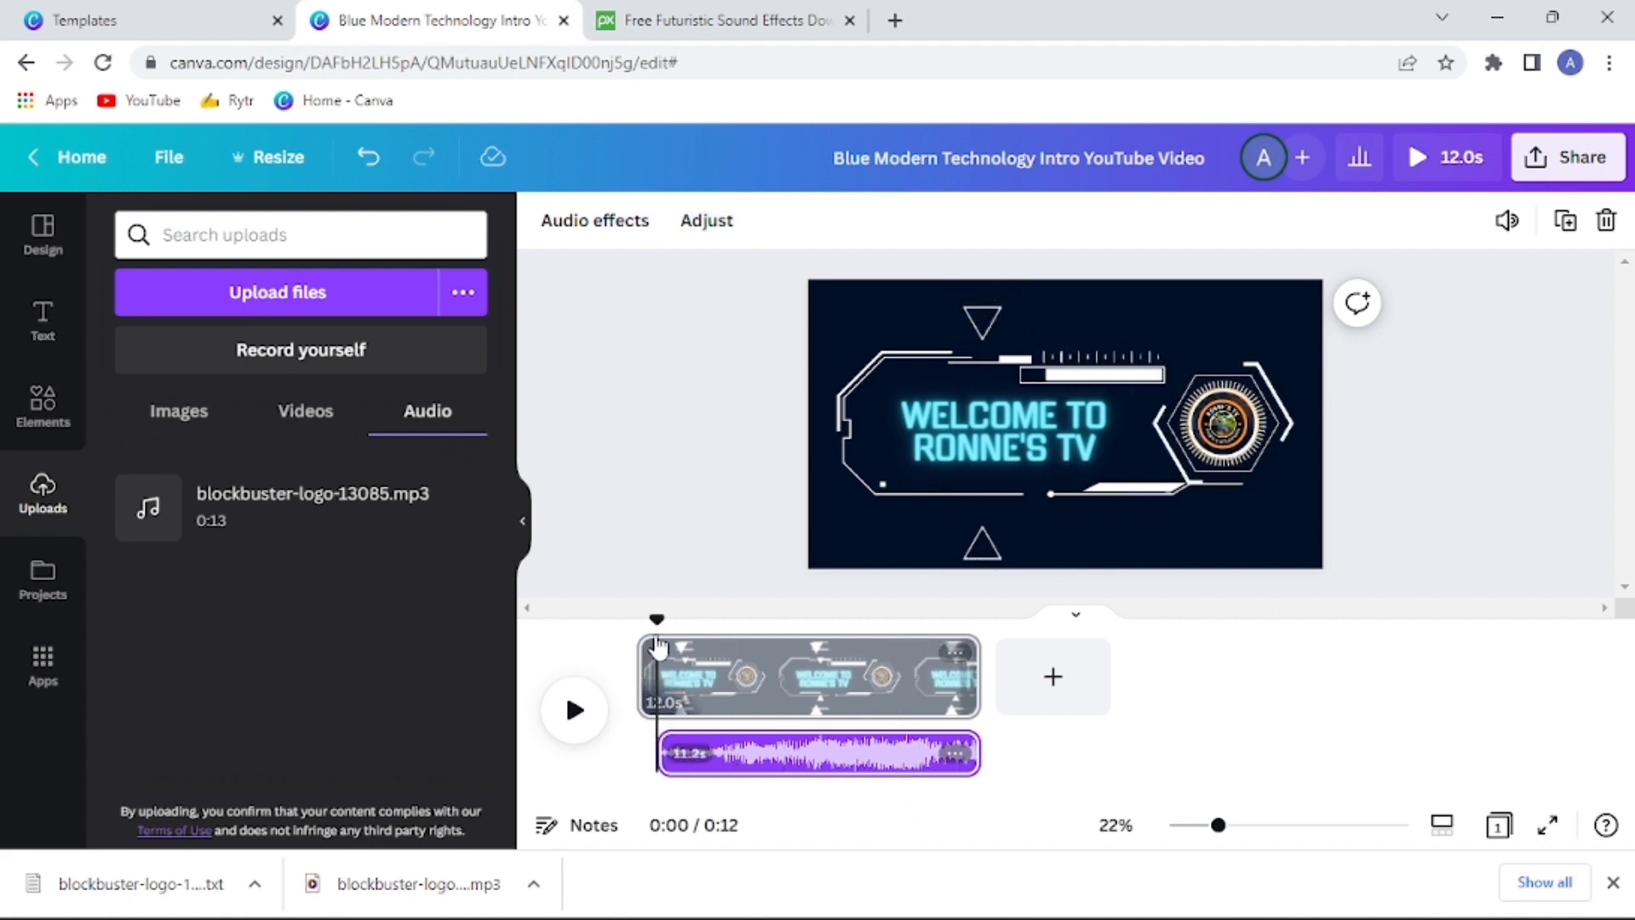
left_click_drag(657, 621, 611, 632)
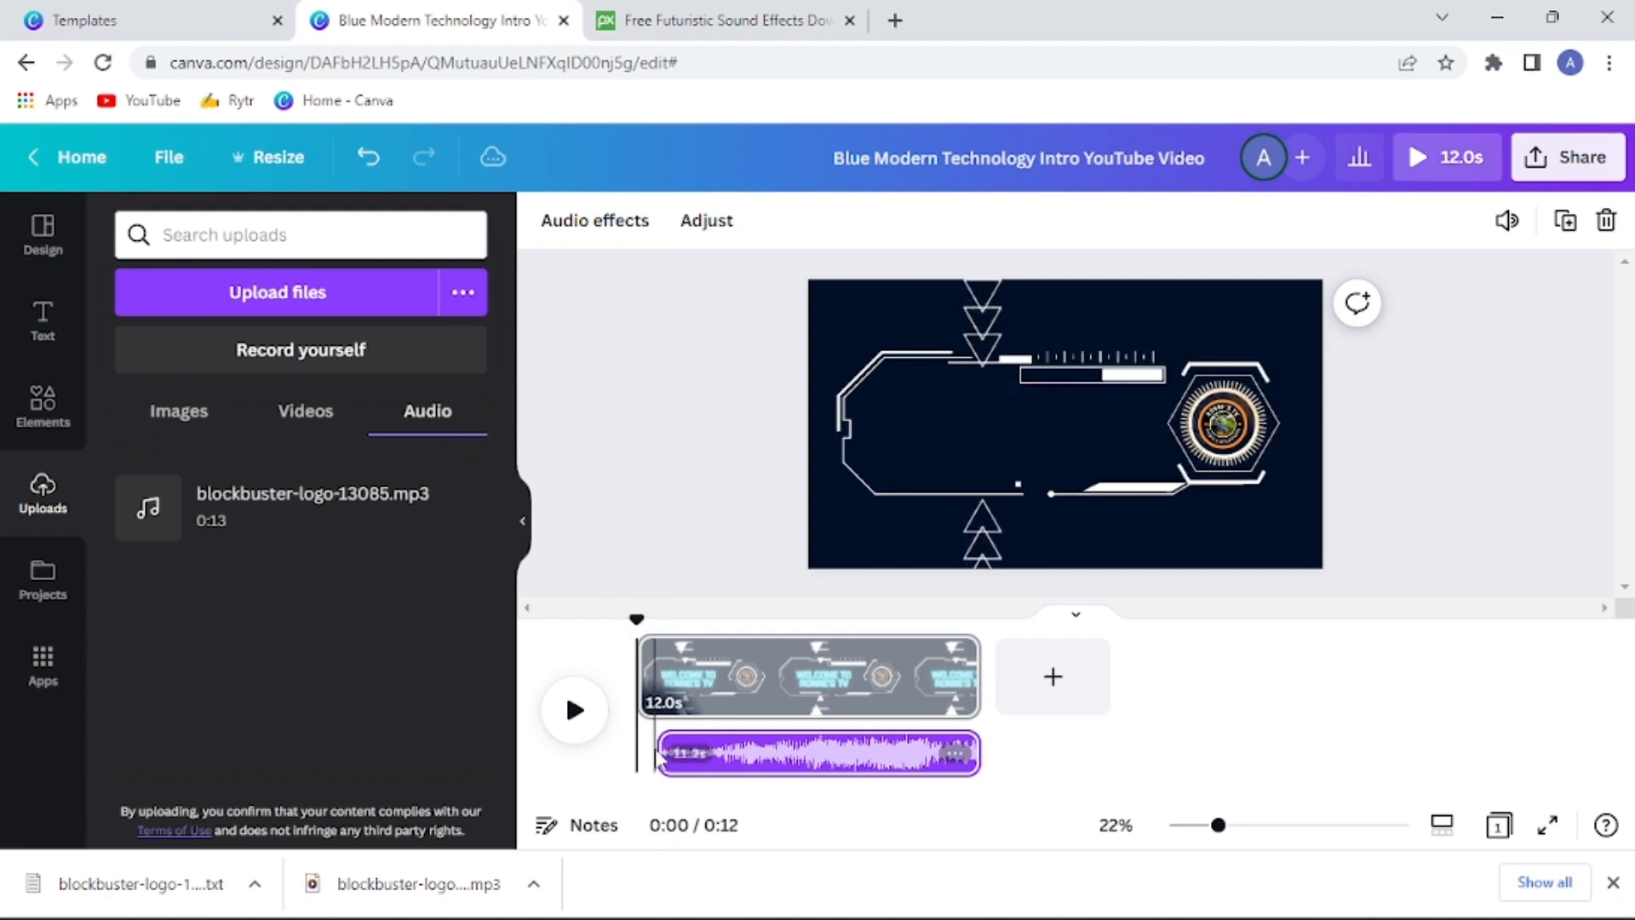
left_click_drag(719, 764, 660, 763)
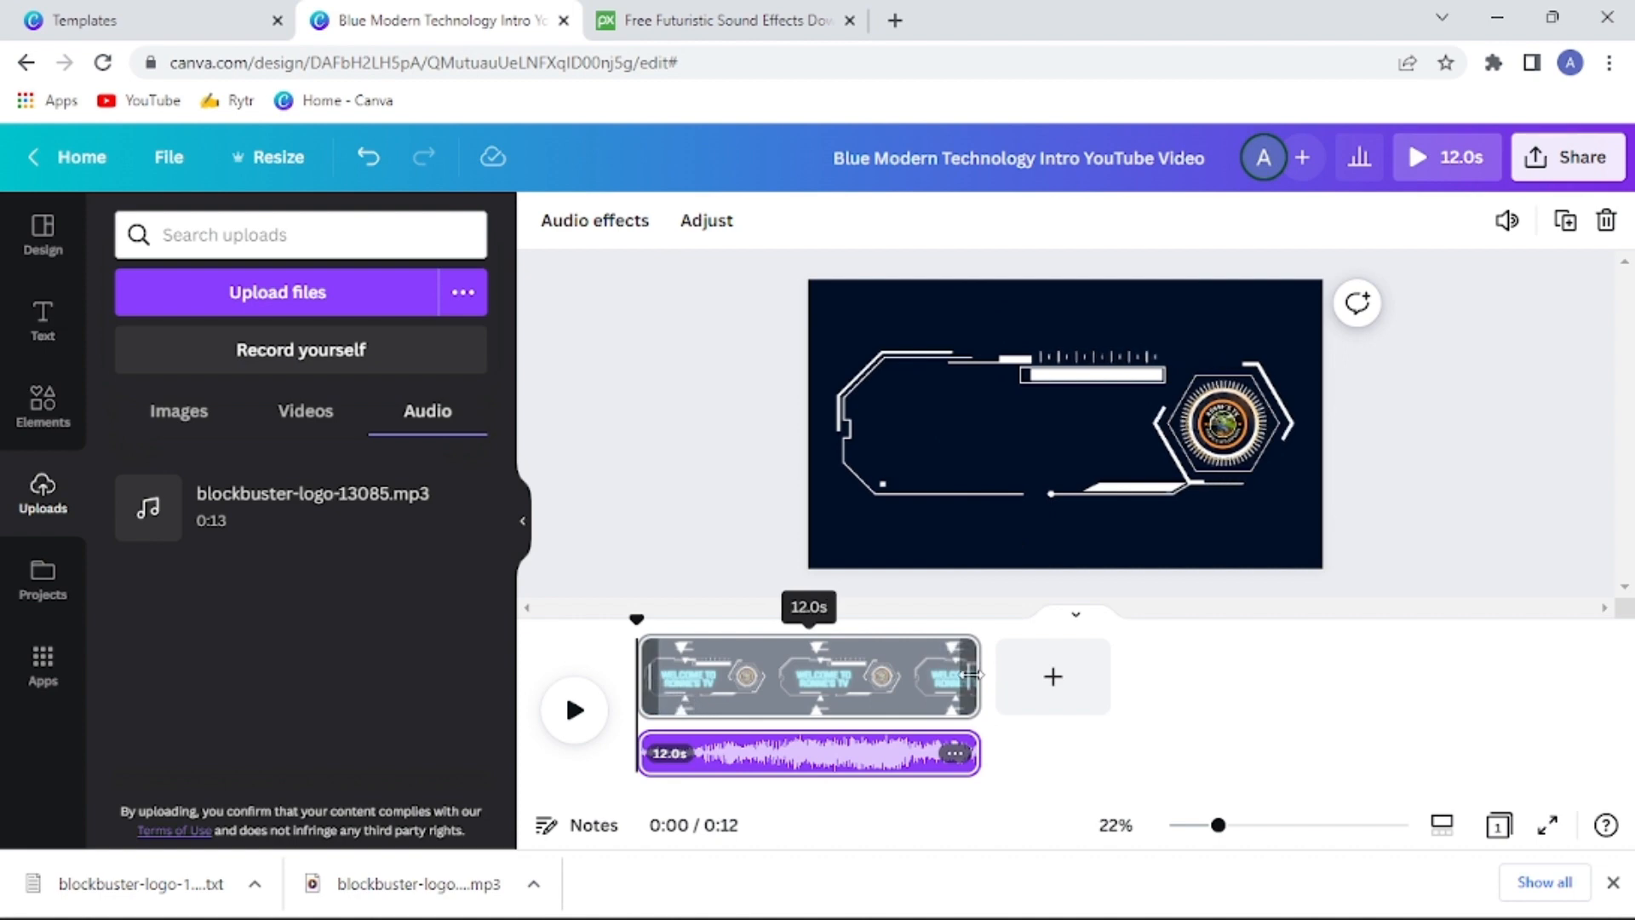
Trim the end of the video page to a duration of 8.5 s and play the result with its audio
left_click_drag(972, 674, 893, 688)
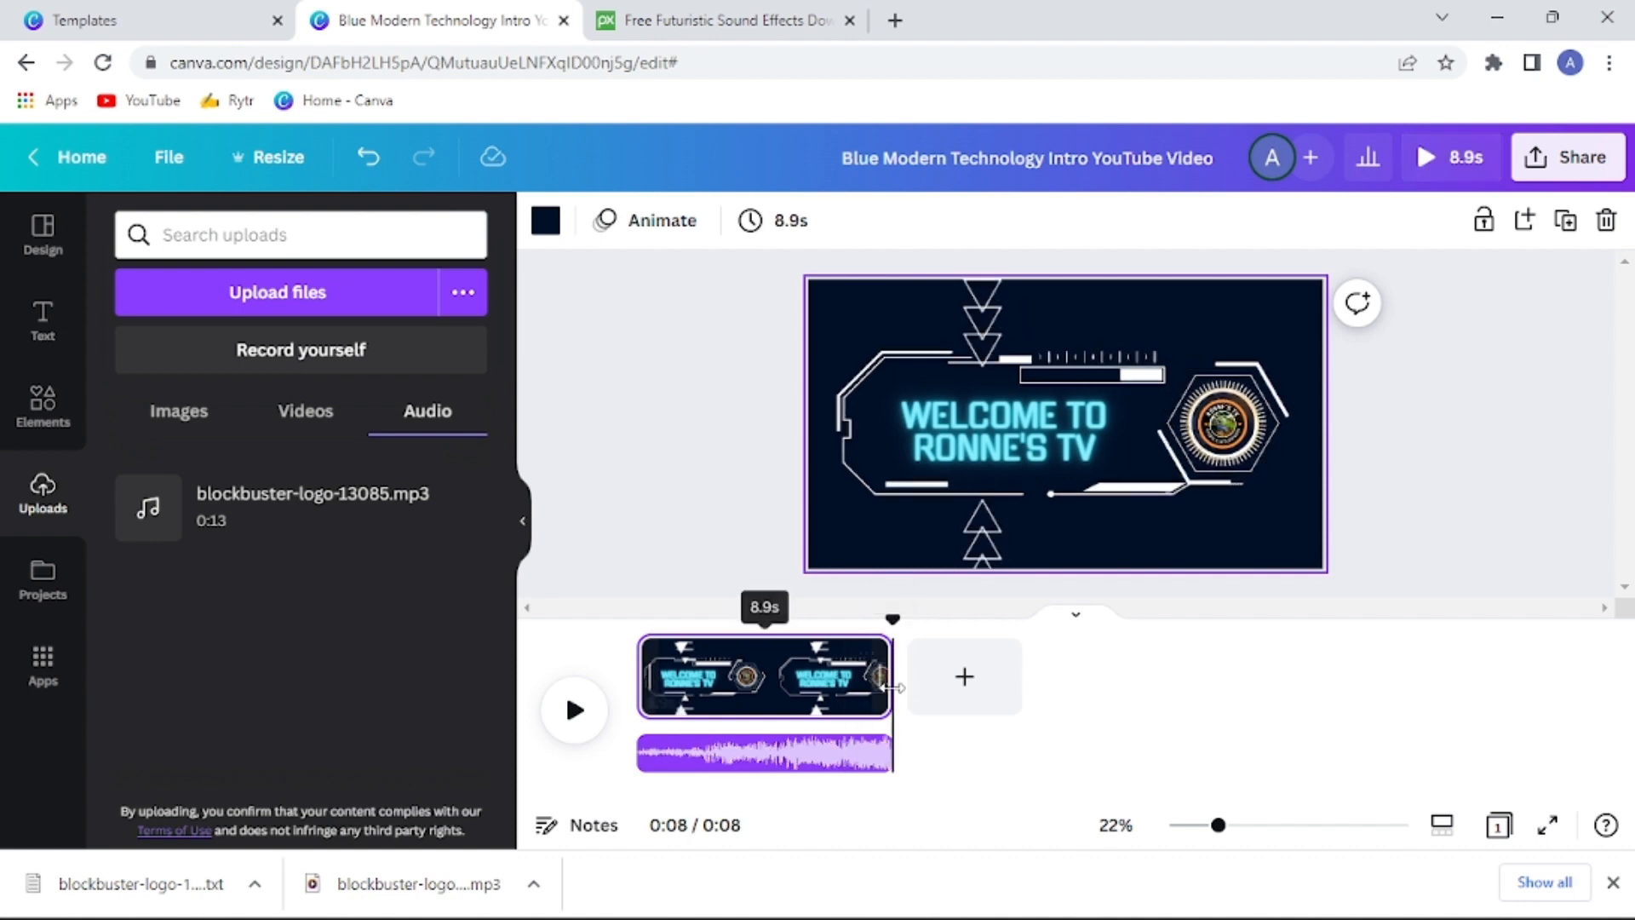
left_click_drag(880, 684, 868, 685)
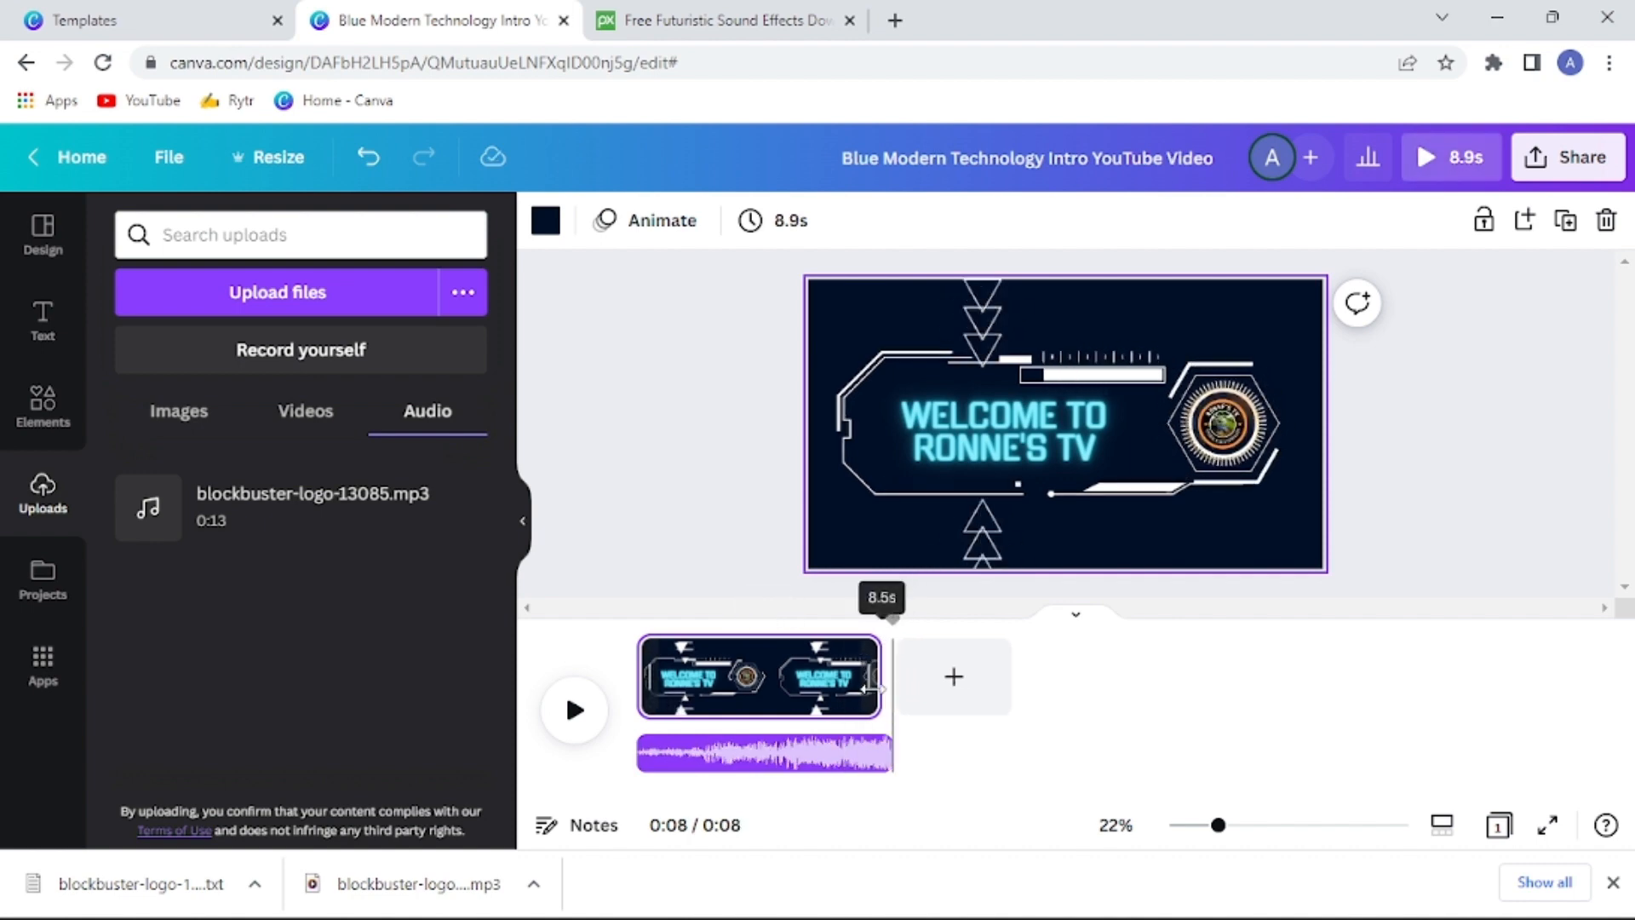
left_click(575, 734)
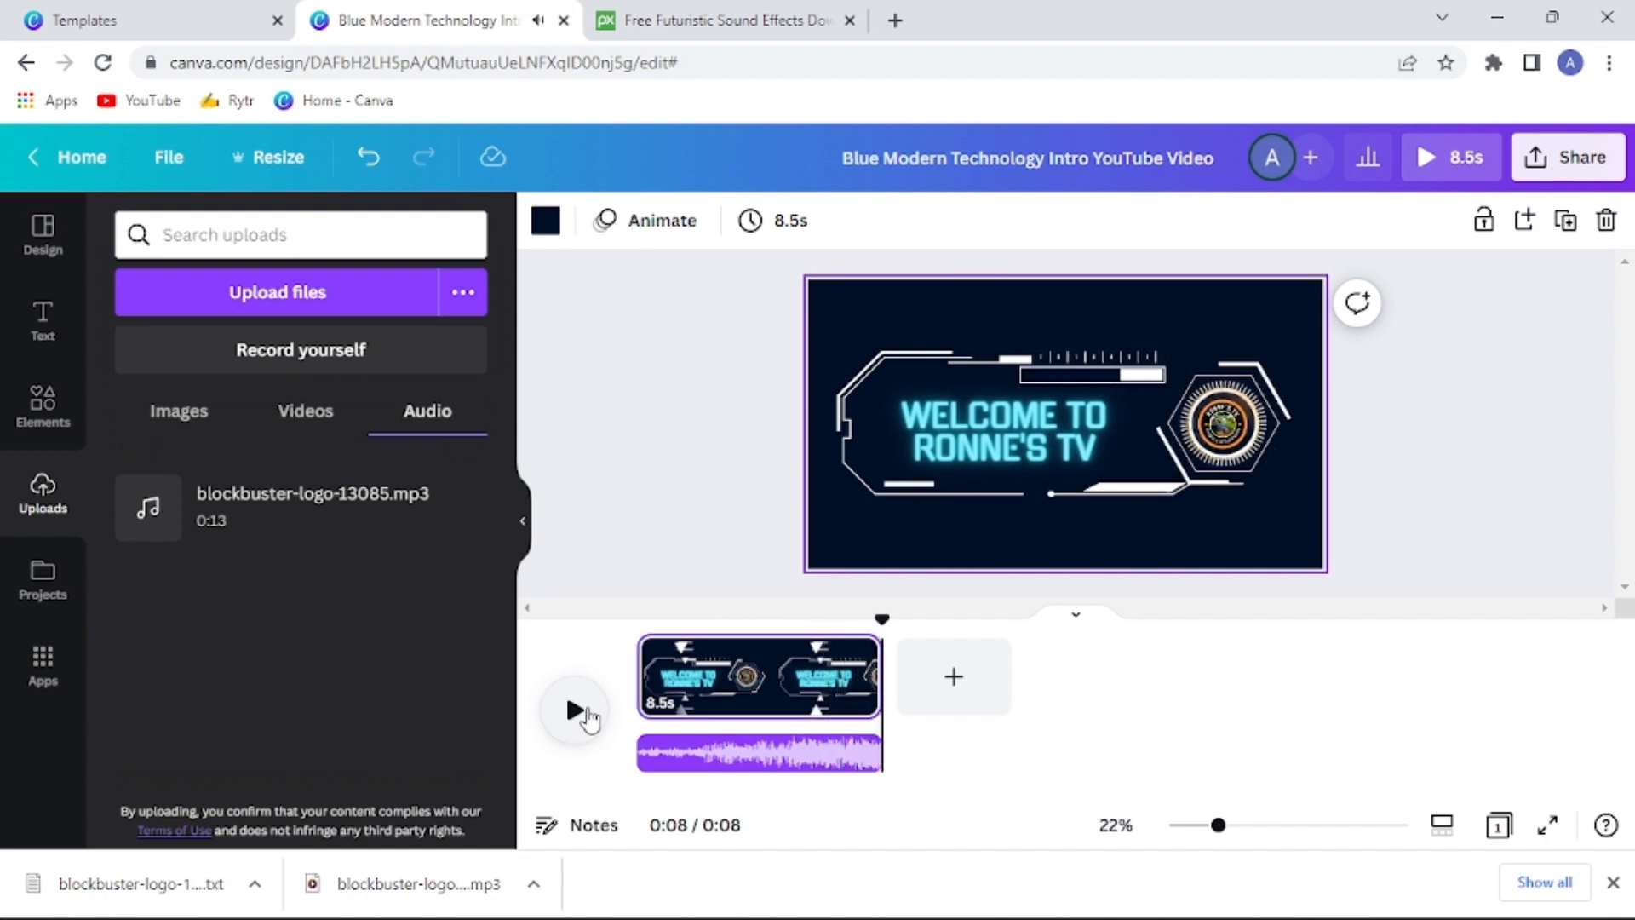
left_click(582, 715)
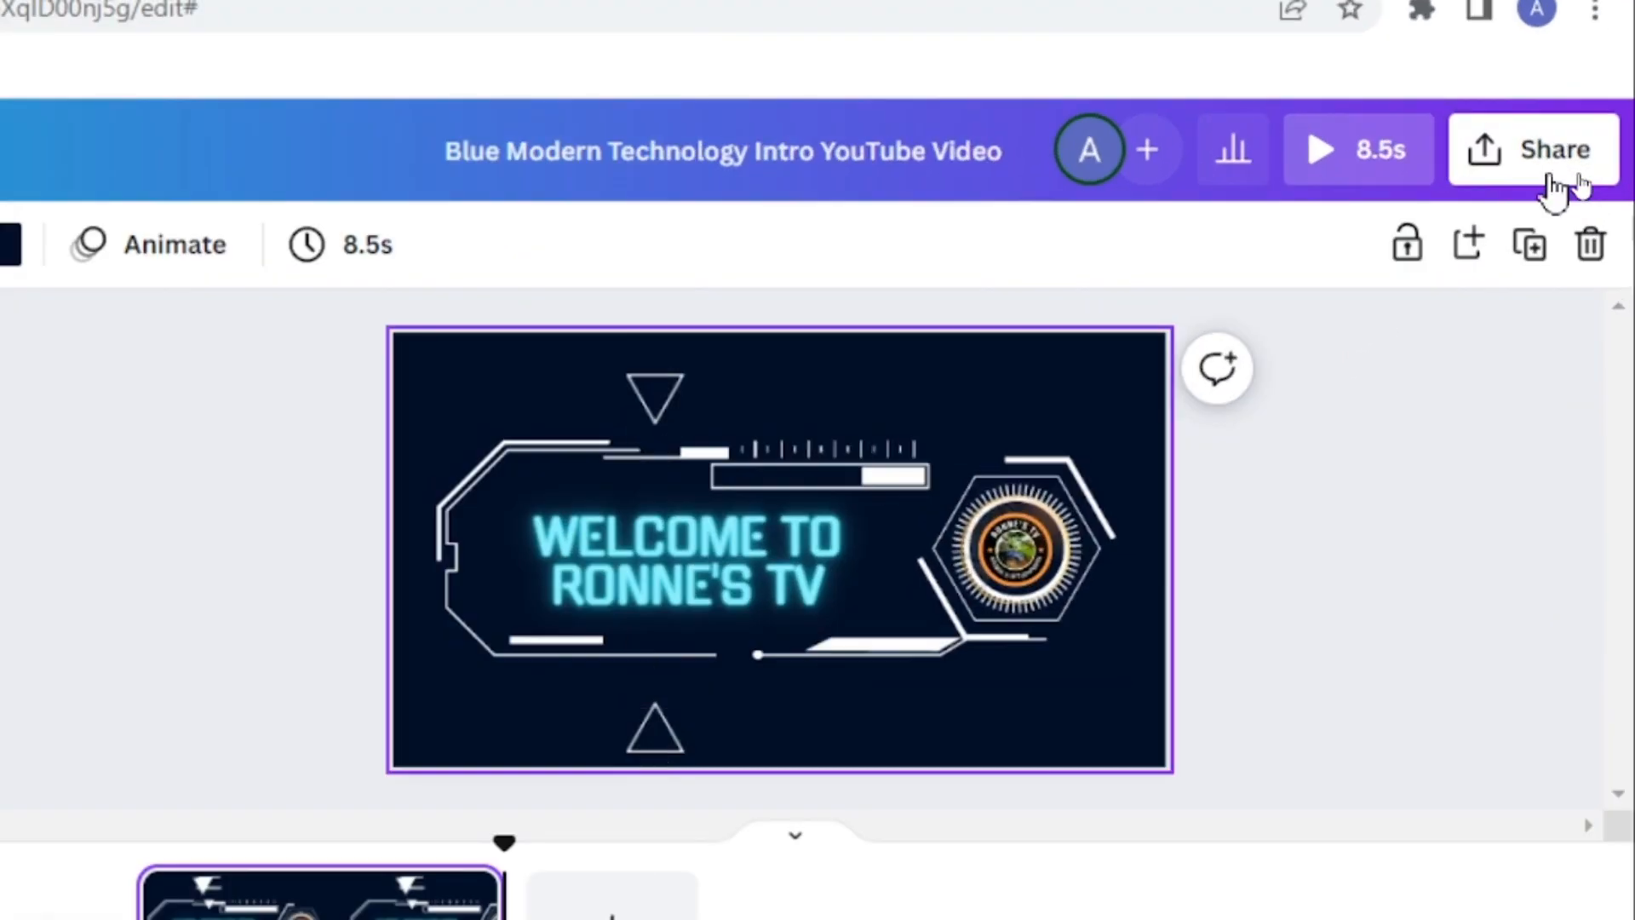
Download the finished intro as an MP4 Video at 1080p (HD) quality
left_click(1575, 166)
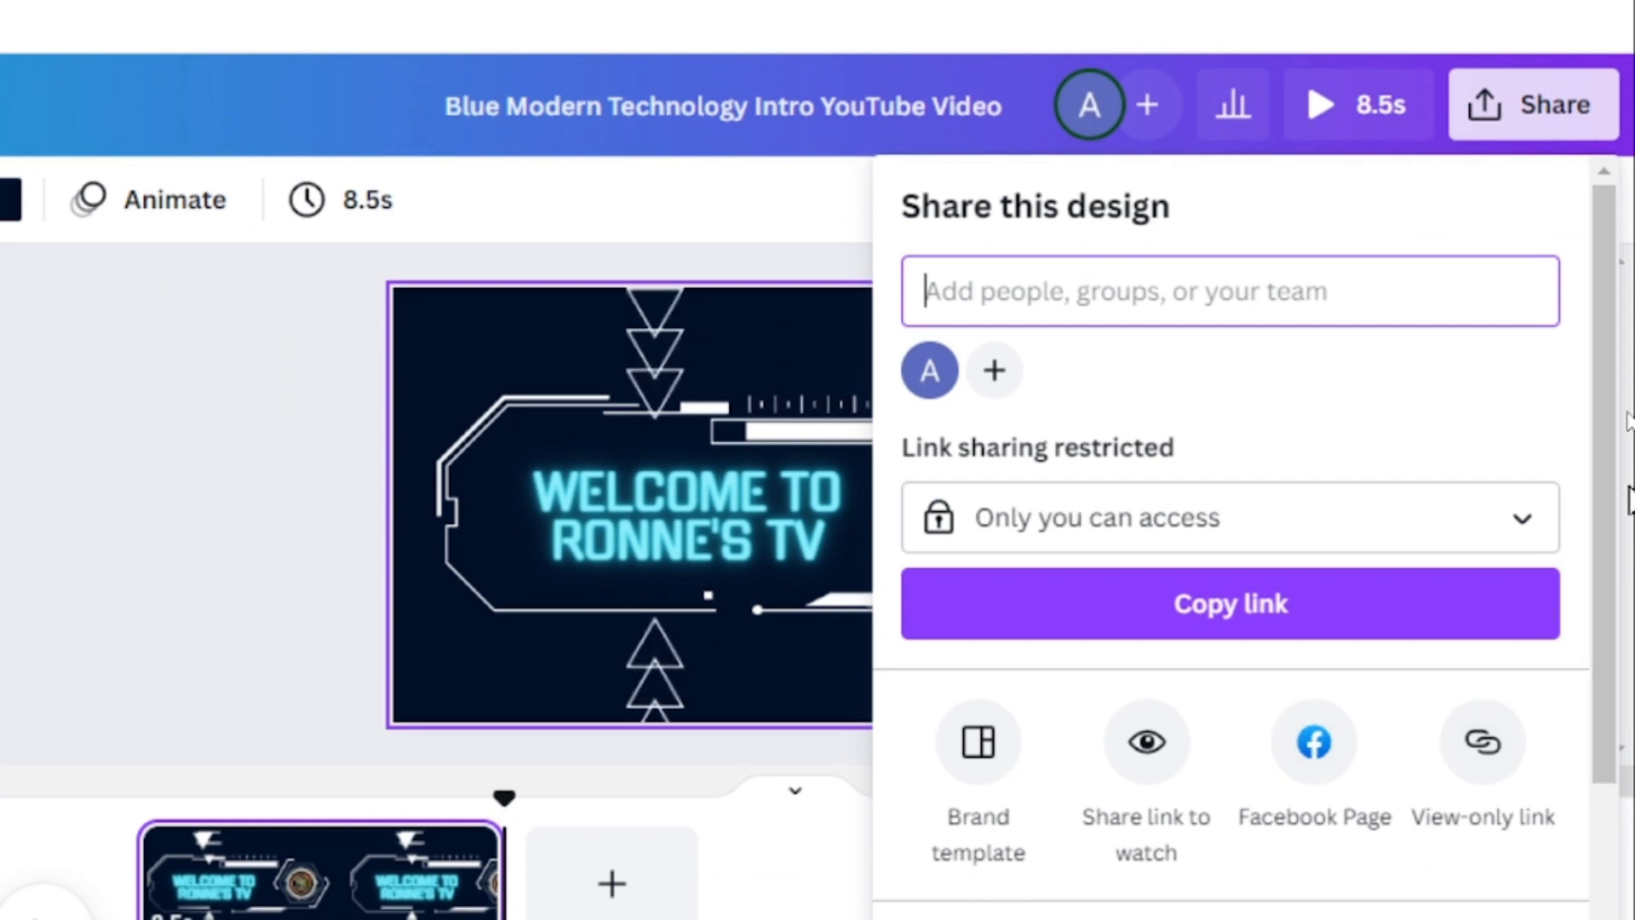
left_click_drag(1599, 572, 1603, 887)
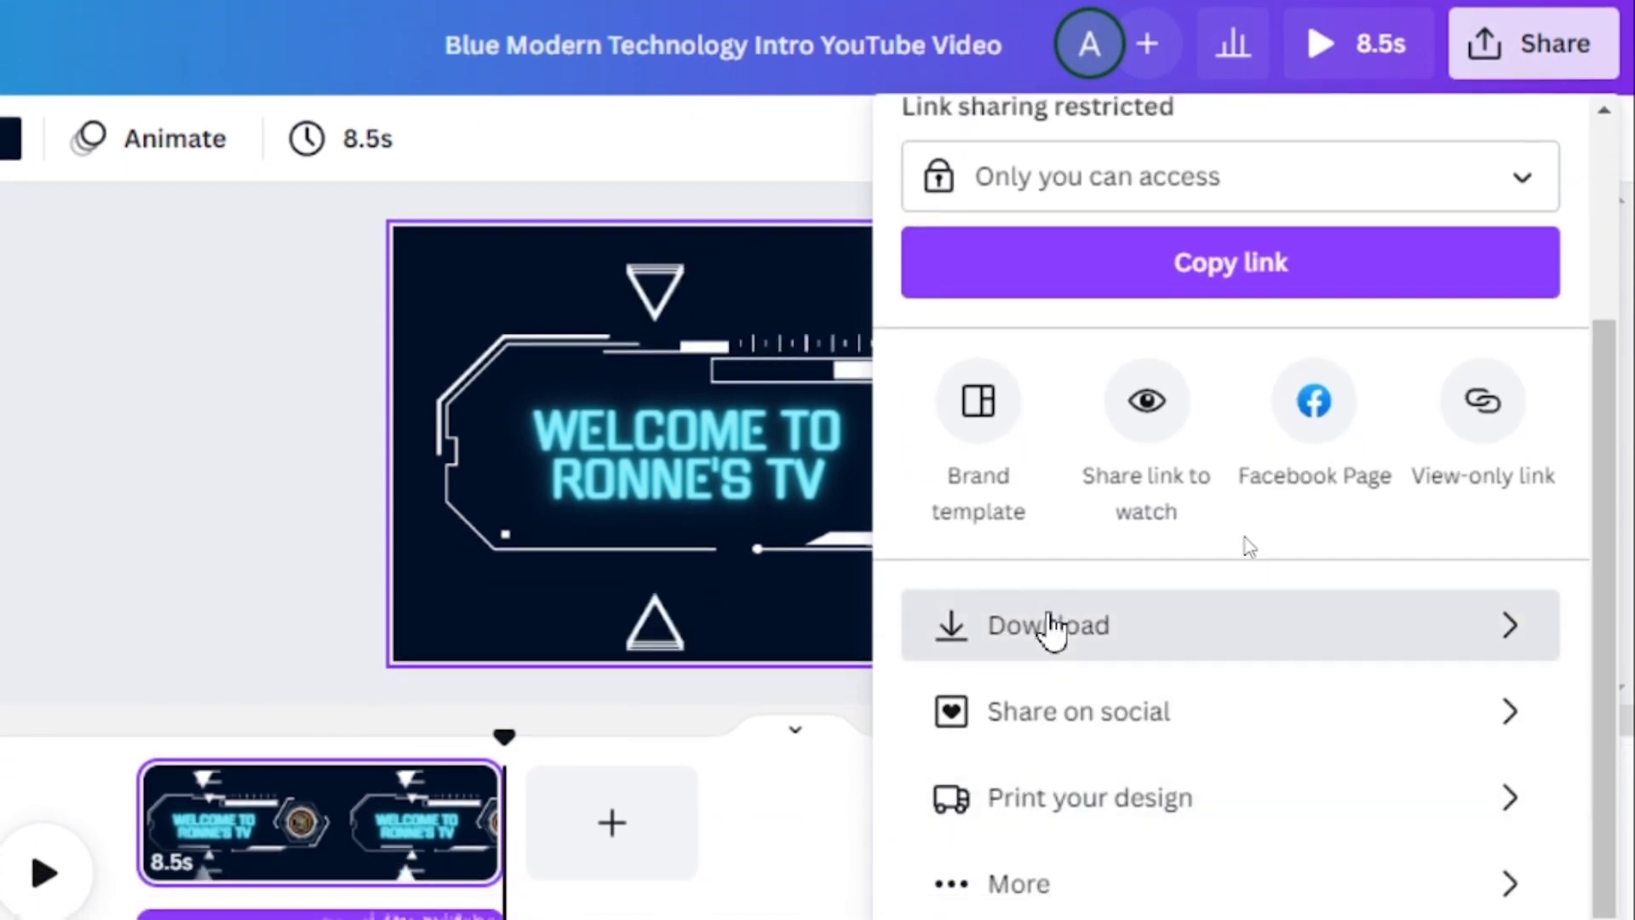
left_click(1051, 651)
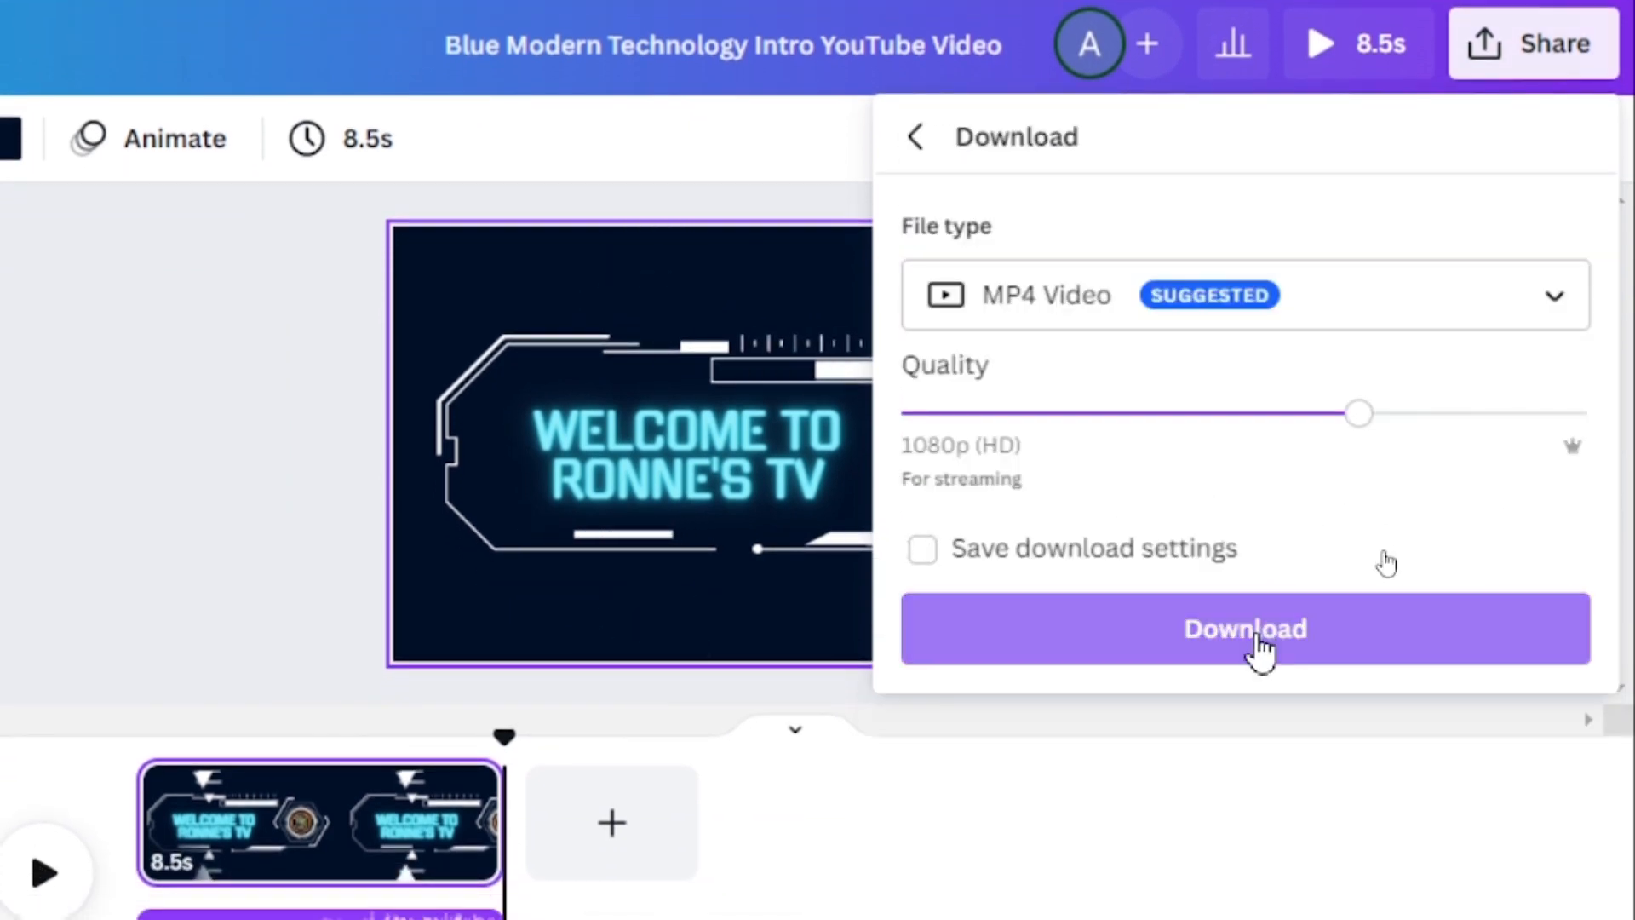
left_click(1255, 650)
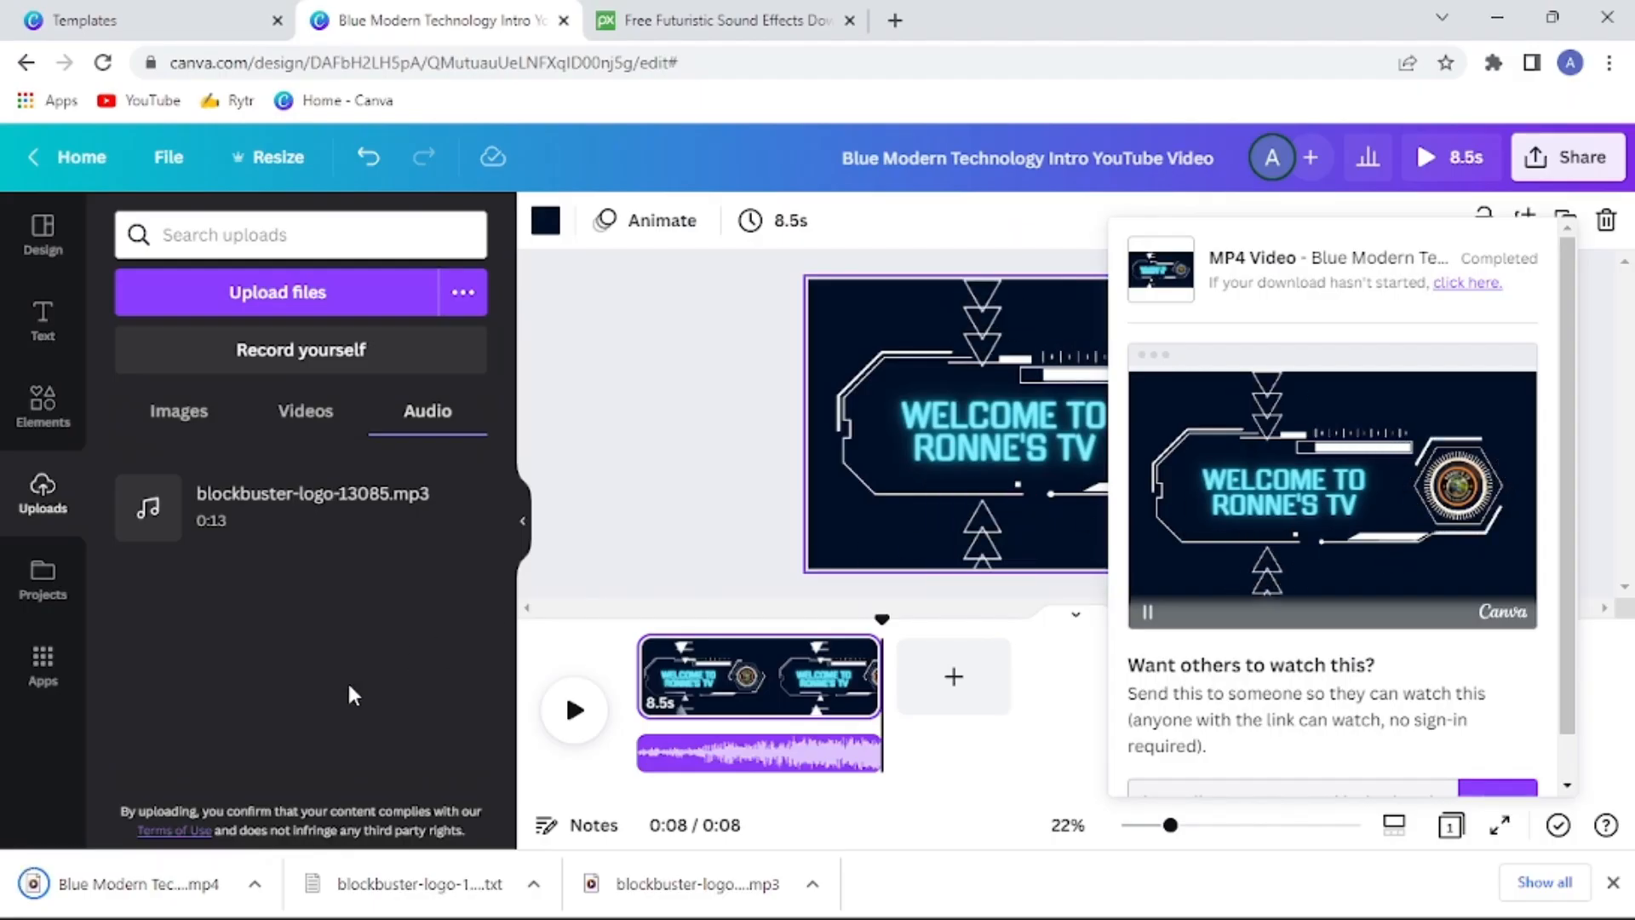
mouse_move(225, 873)
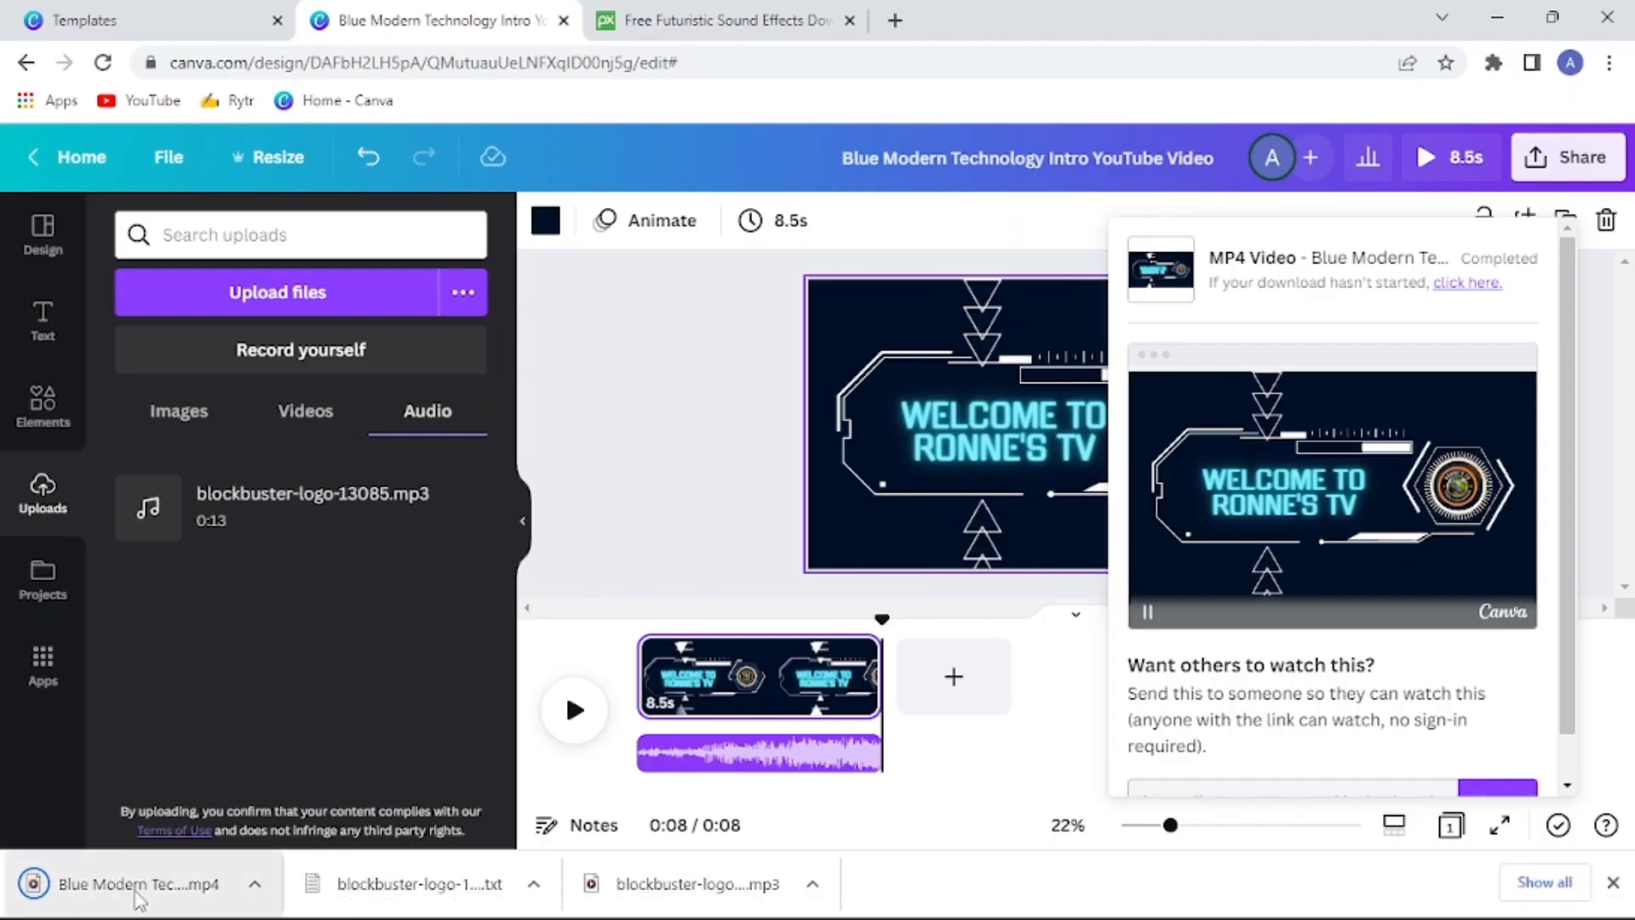